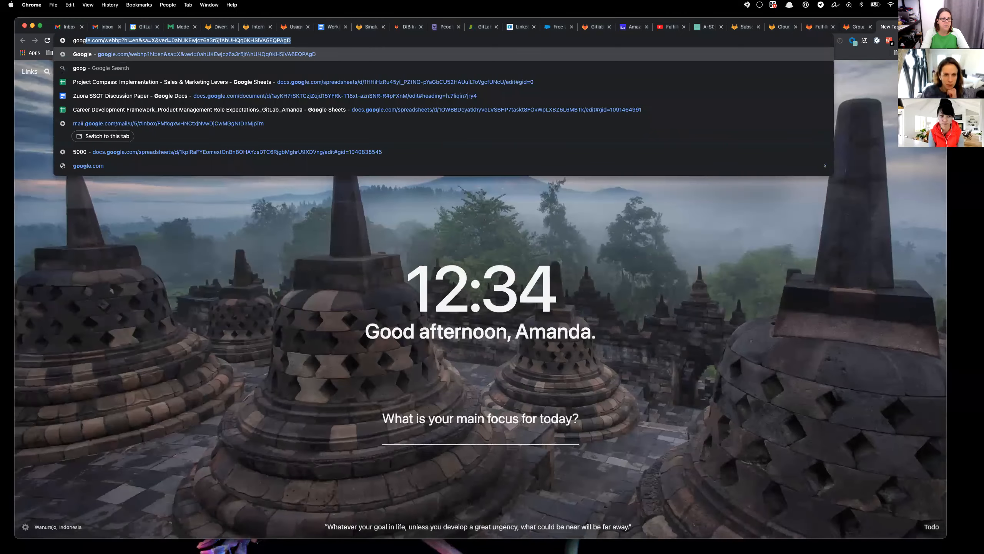
# - Search Google for 'gitlab docs' and open the GitLab Documentation home page
pyautogui.press('super+a')
pyautogui.write('gitlab docs')
pyautogui.press('Return')
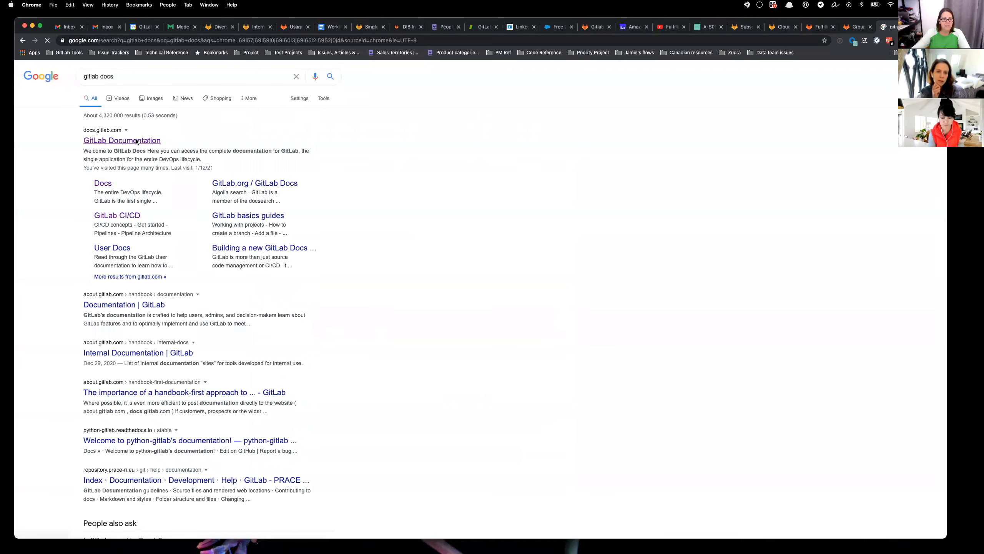
pyautogui.click(137, 142)
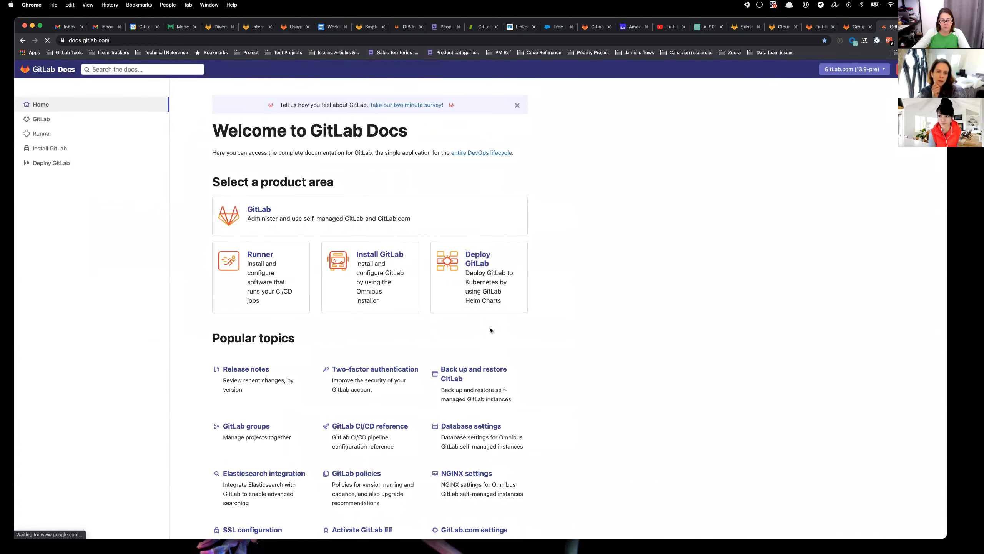
# - Skim the two-factor authentication docs, then open the Purchase direction page source in the Web IDE
pyautogui.click(375, 367)
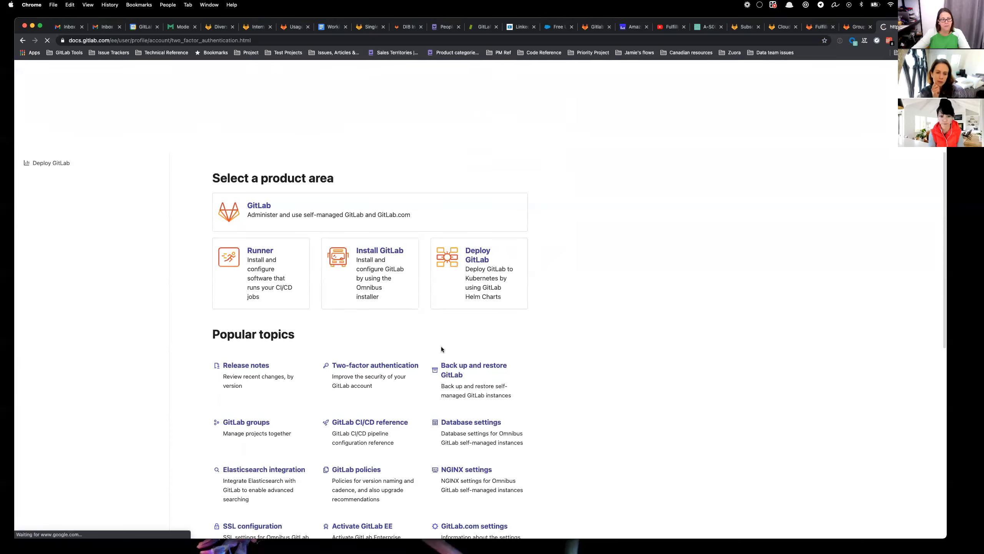
pyautogui.scroll(-10, 442, 339)
pyautogui.scroll(-20, 443, 333)
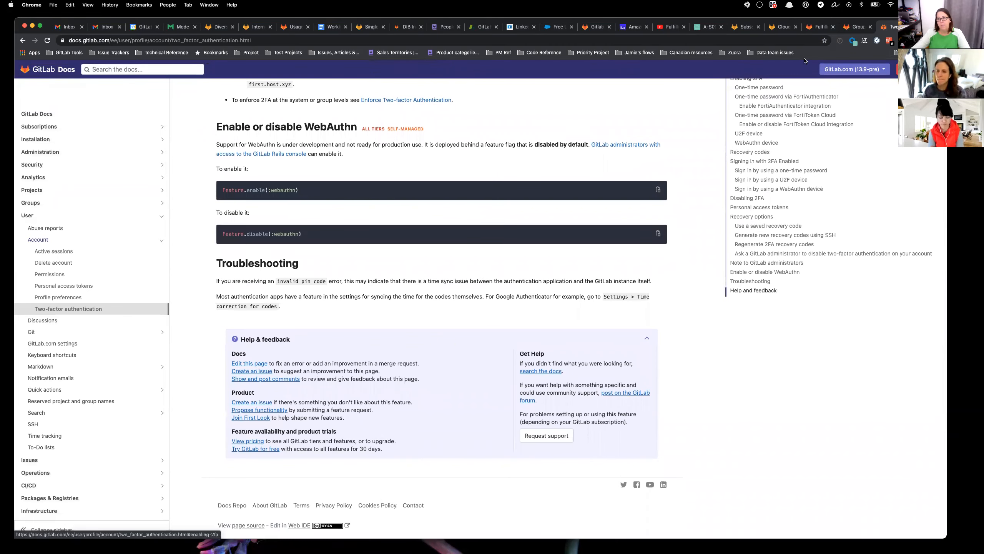
pyautogui.click(855, 26)
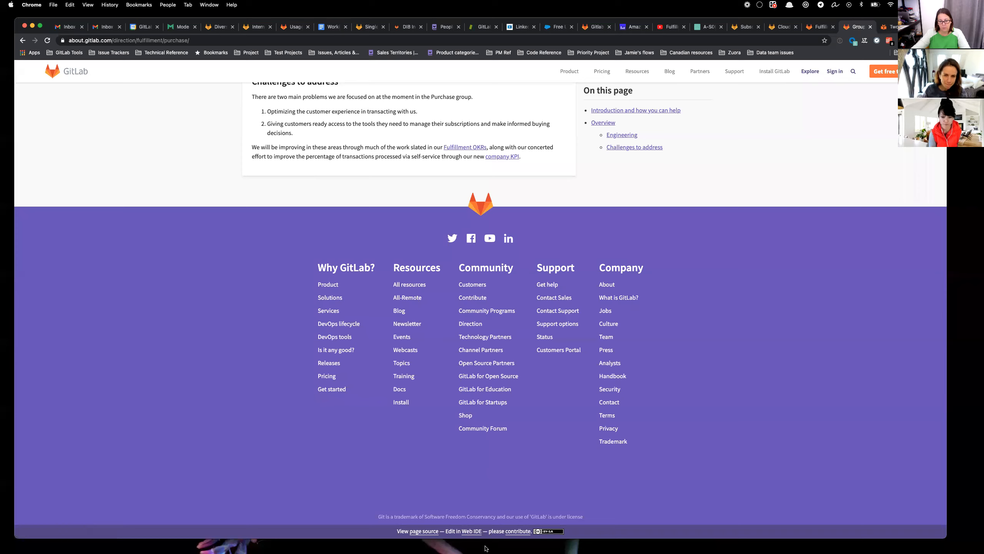
pyautogui.click(473, 532)
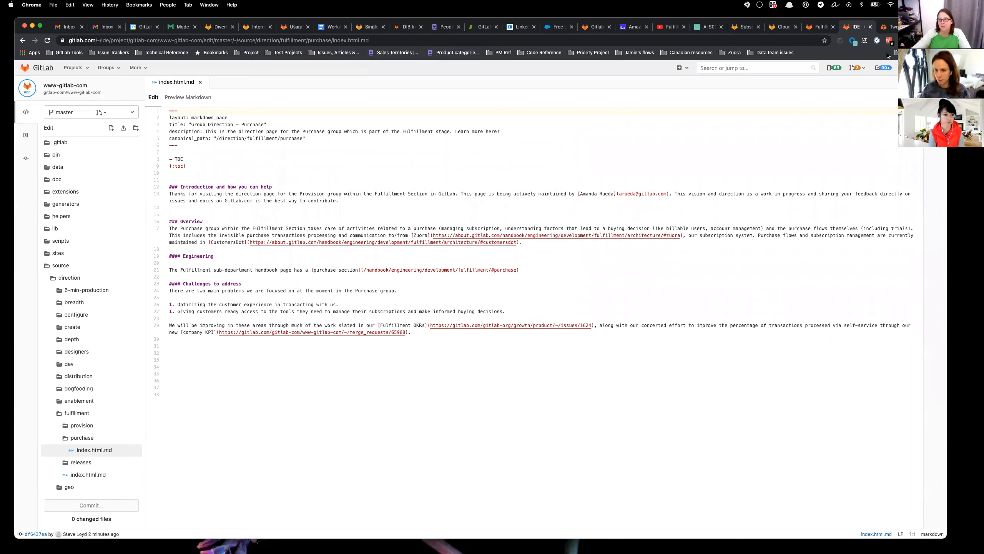
# - Load the Group Direction - Purchase page in a new tab
pyautogui.press('super+t')
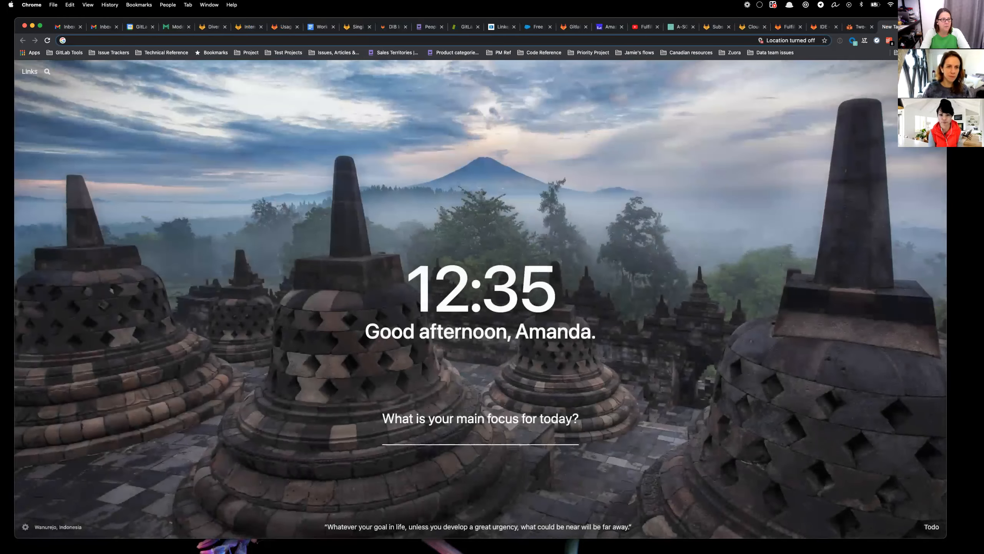
pyautogui.write('direction')
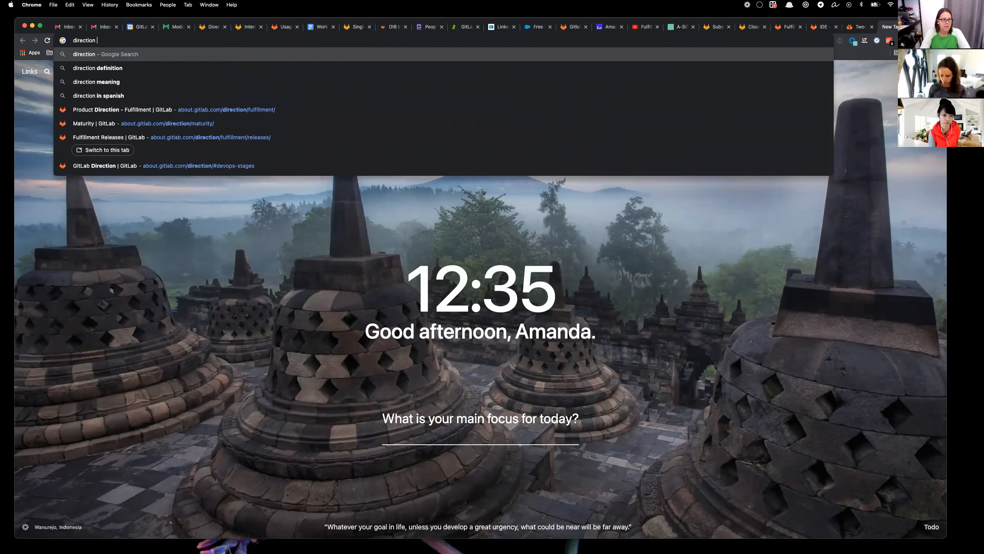
pyautogui.write(' purchase')
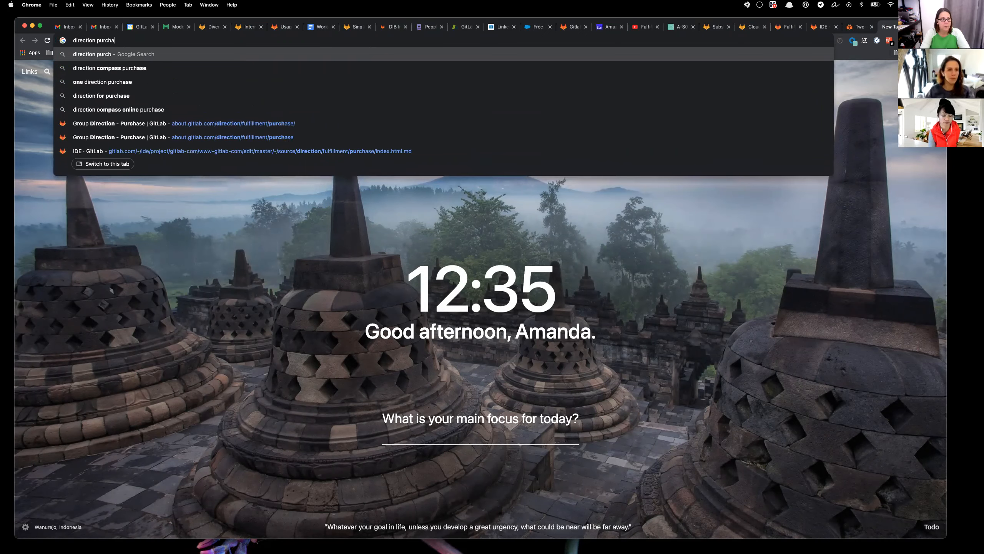
pyautogui.click(756, 124)
# - Preview index.html.md as rendered Markdown and compare it with the live Purchase page
pyautogui.click(849, 25)
pyautogui.click(821, 27)
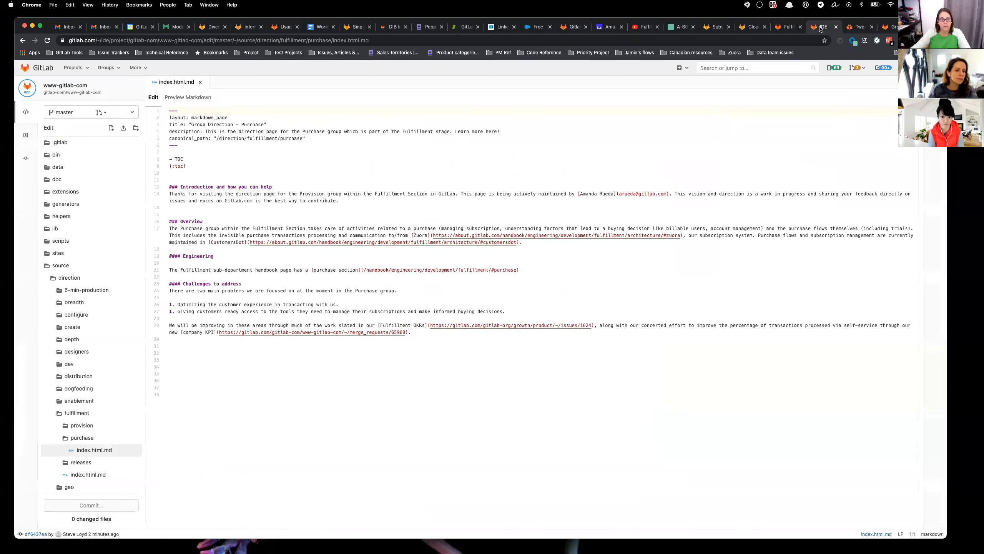
pyautogui.click(188, 97)
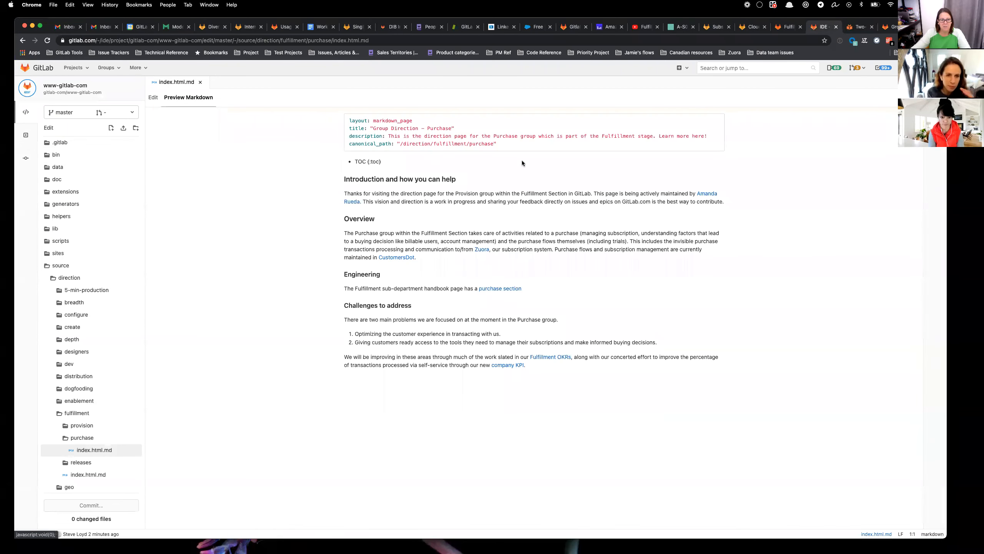
pyautogui.click(890, 27)
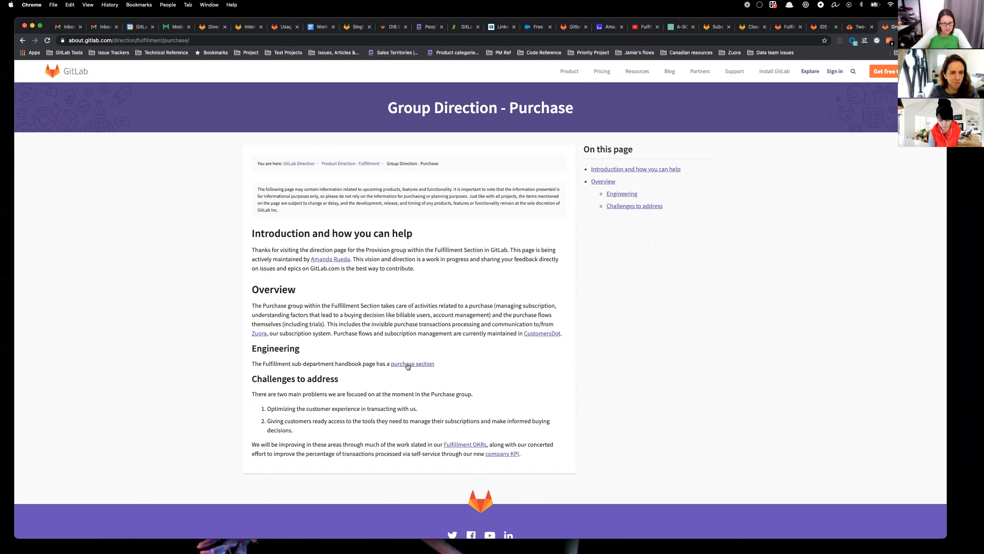
# - Open the 'purchase section' link in a new tab and inspect the Fulfillment handbook page's address
pyautogui.rightClick(408, 366)
pyautogui.click(425, 368)
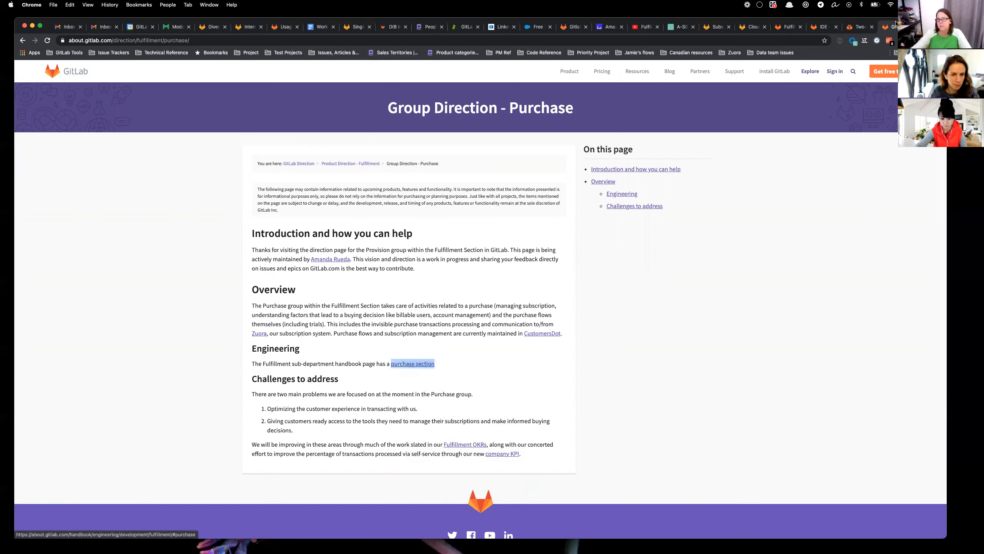
pyautogui.click(890, 28)
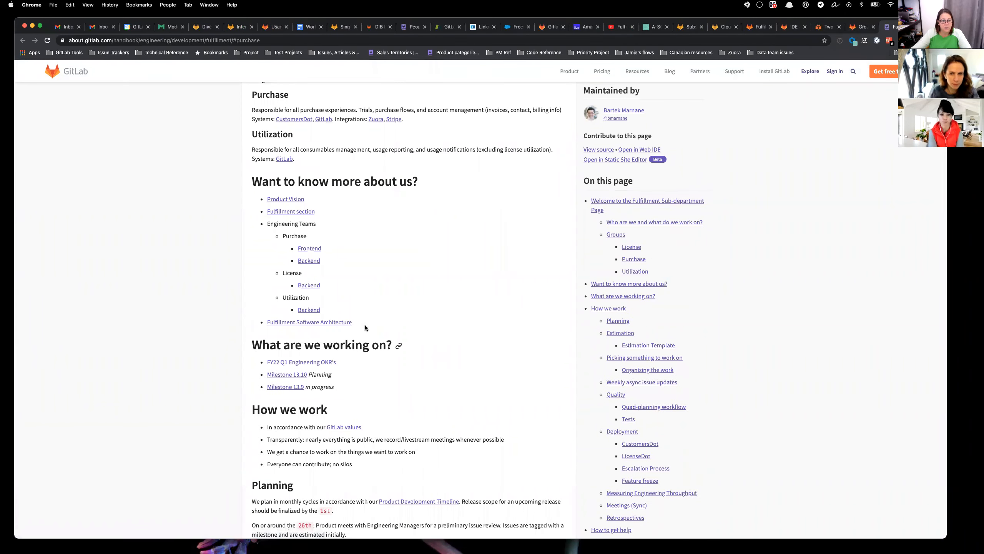
pyautogui.scroll(3, 366, 321)
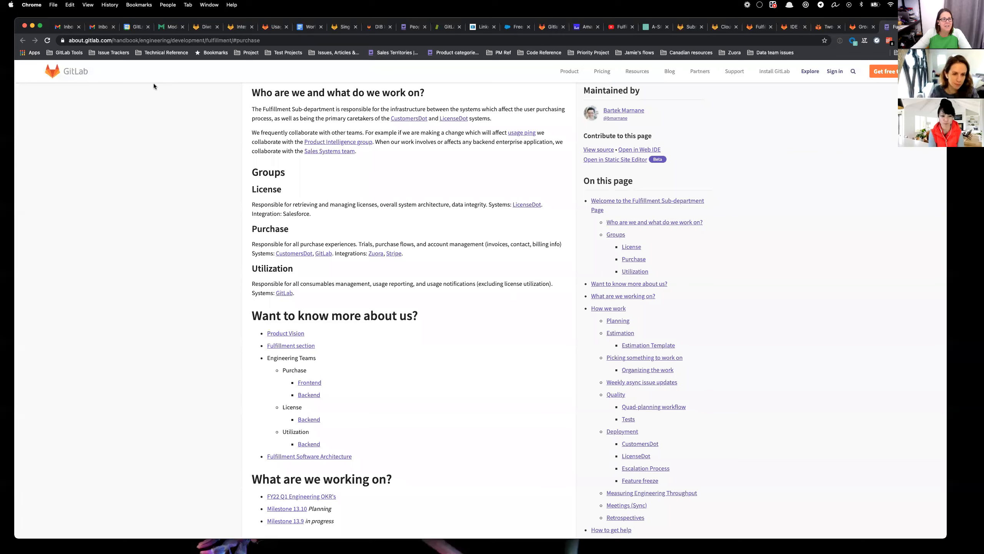
pyautogui.doubleClick(170, 40)
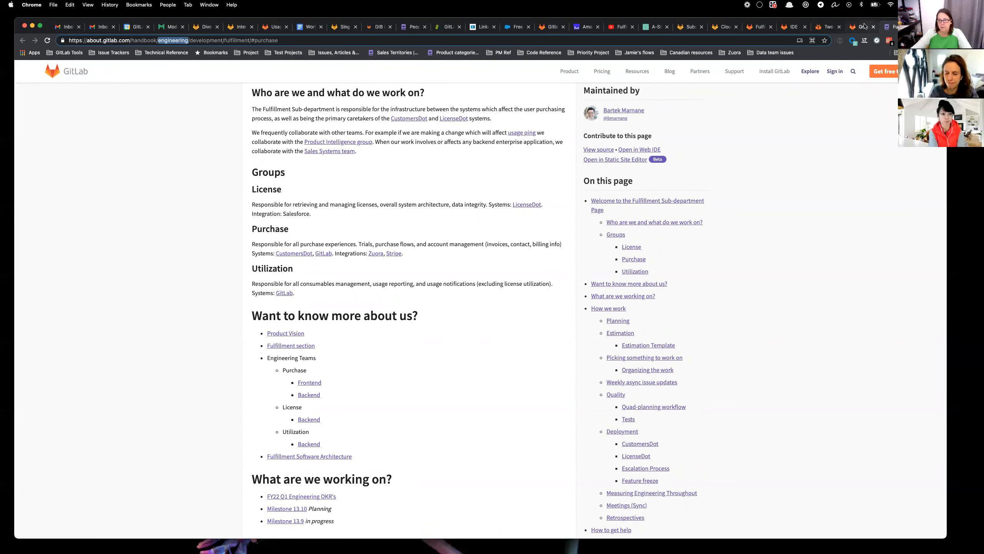
# - Return through the open pages to the index.html.md preview in the Web IDE
pyautogui.click(861, 27)
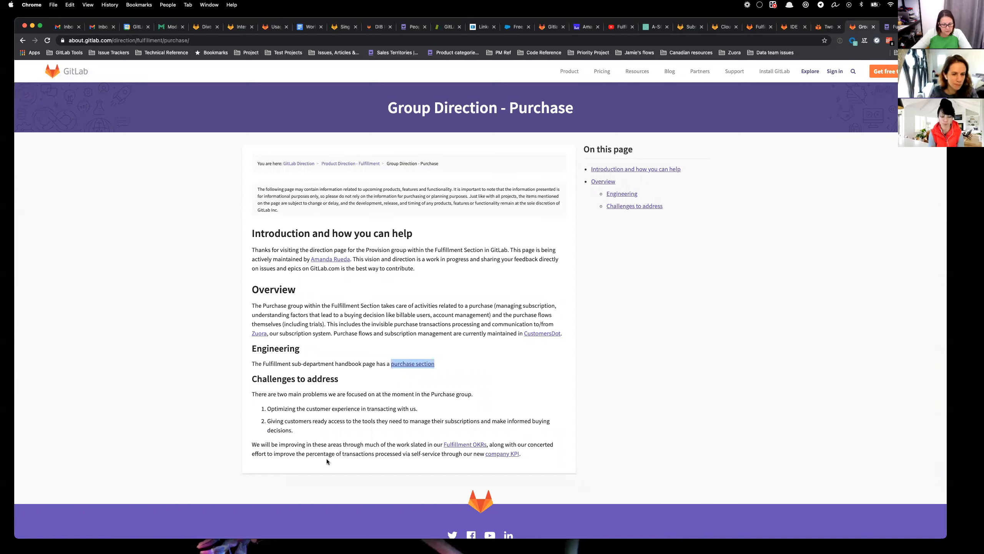
pyautogui.click(402, 399)
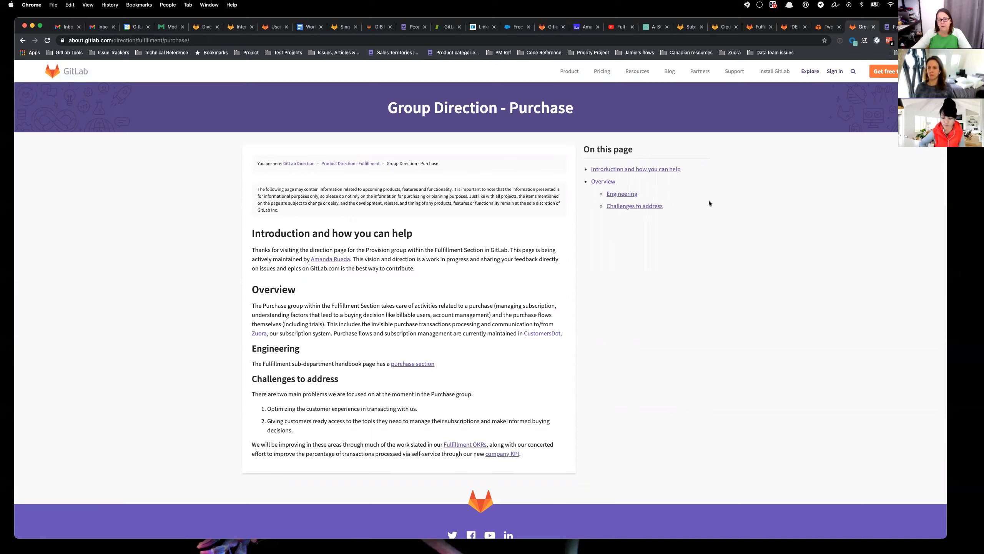
pyautogui.click(892, 27)
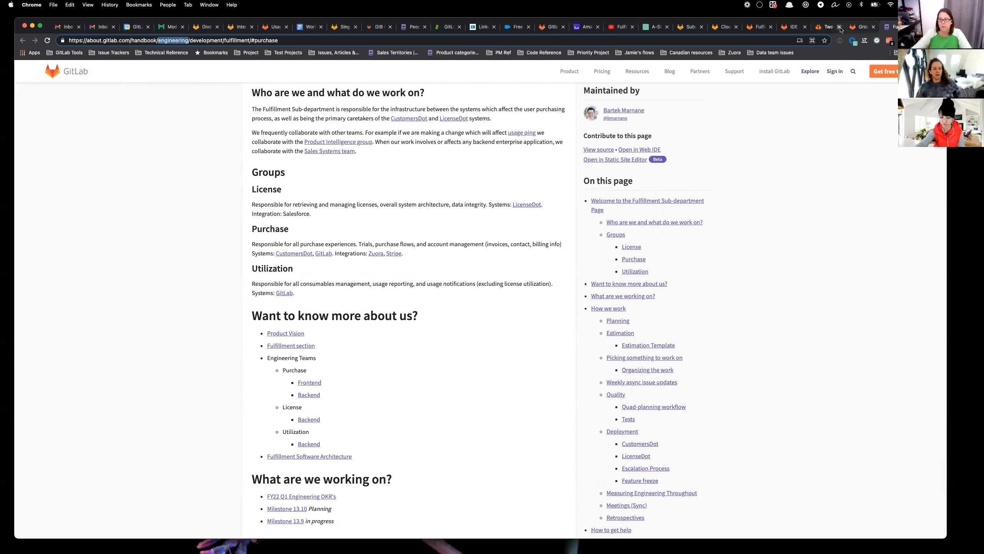
pyautogui.click(833, 27)
pyautogui.click(794, 28)
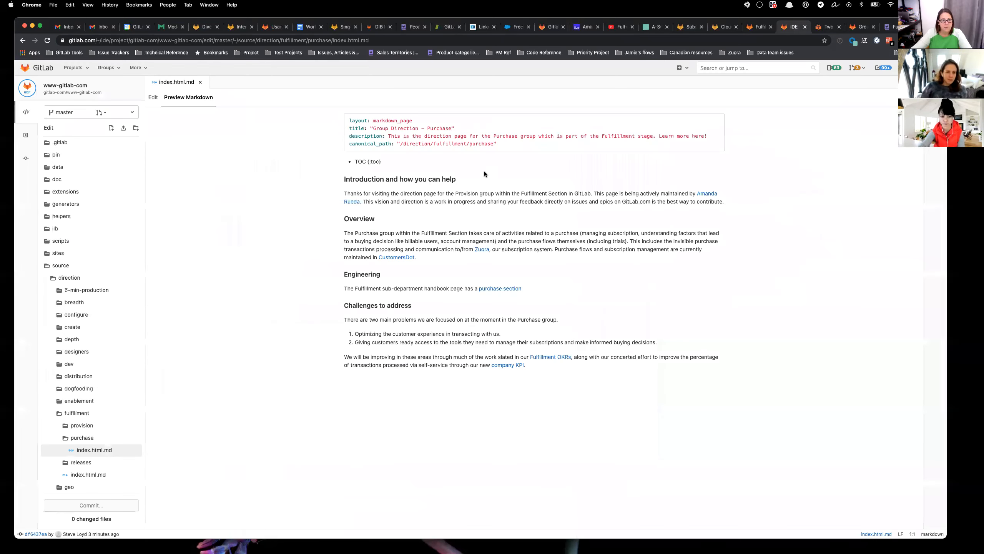
# - Replace the maintainer's name on line 13 with the new maintainer's name, correcting the surname's spelling
pyautogui.click(153, 97)
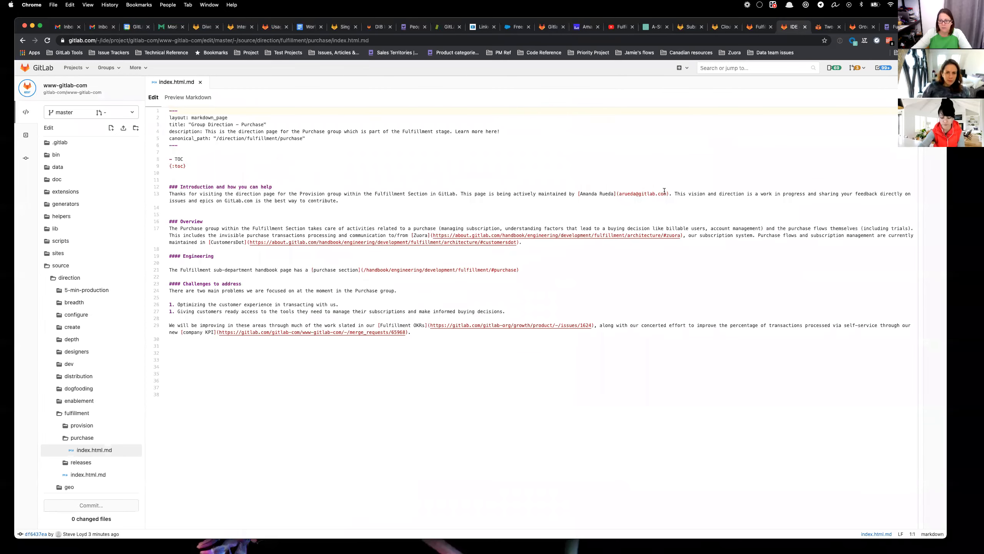
pyautogui.moveTo(580, 193); pyautogui.dragTo(612, 194)
pyautogui.write('Tatyana')
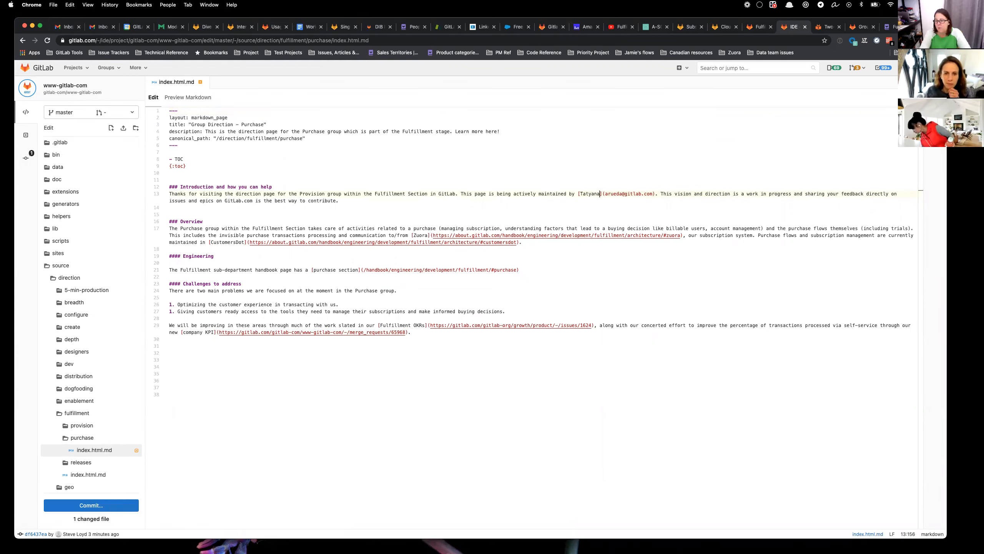
pyautogui.write(' Folube')
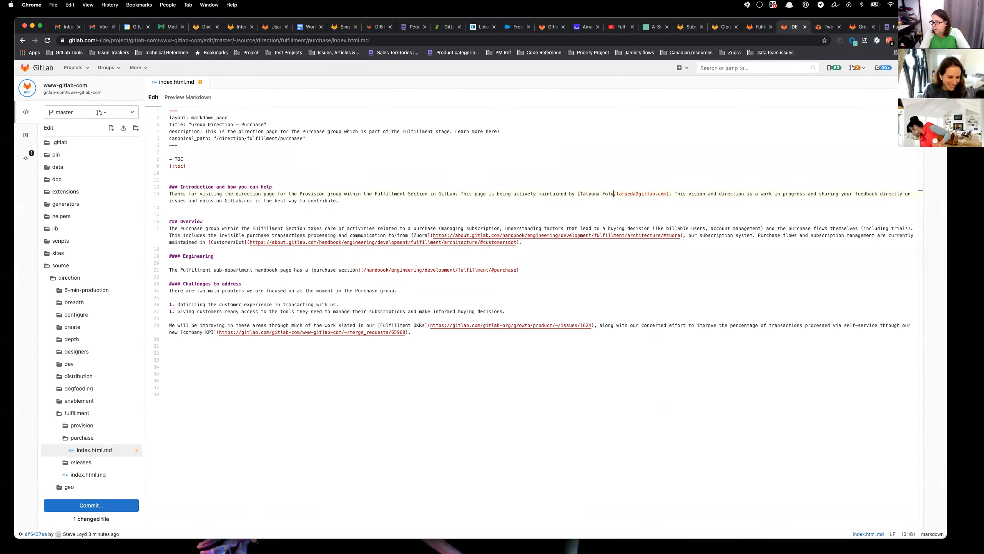
pyautogui.write('va')
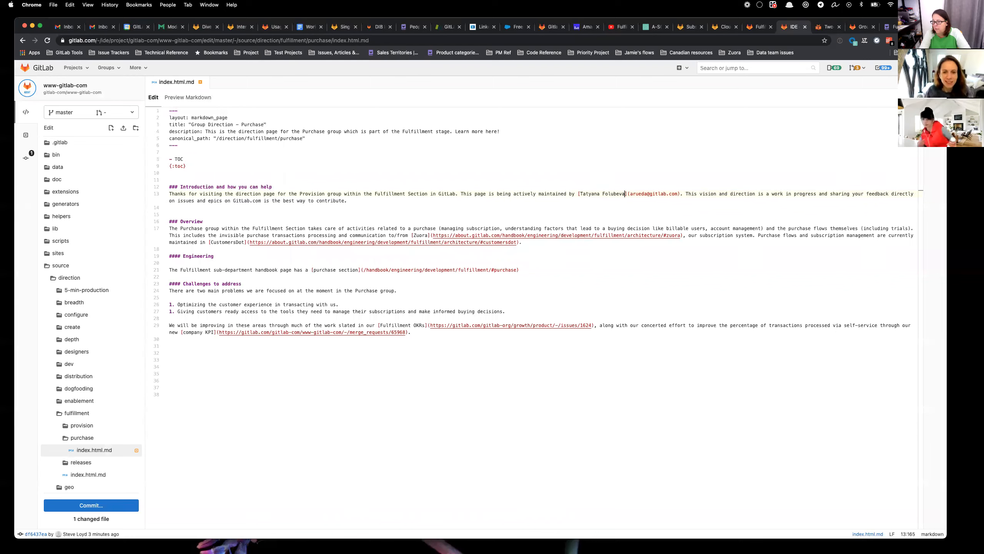
pyautogui.click(606, 190)
pyautogui.click(606, 194)
pyautogui.press('BackSpace')
pyautogui.write('g')
pyautogui.doubleClick(610, 193)
pyautogui.press('Left')
pyautogui.hotkey('shift', 'Right')
pyautogui.write('G')
# - Swap the link's e-mail username for the new maintainer's, check the rendered preview, and open a new tab
pyautogui.click(640, 193)
pyautogui.doubleClick(648, 192)
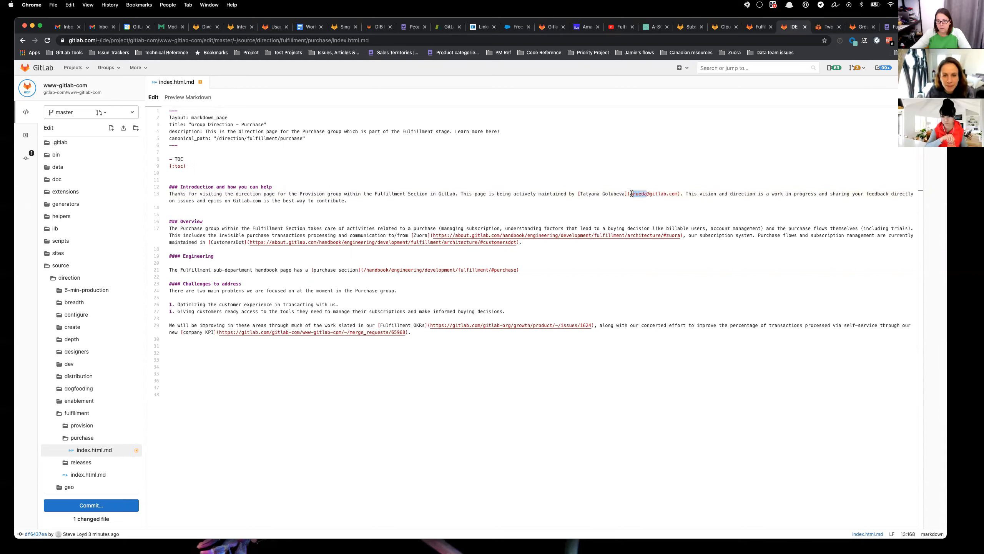
pyautogui.write('tgolubeva')
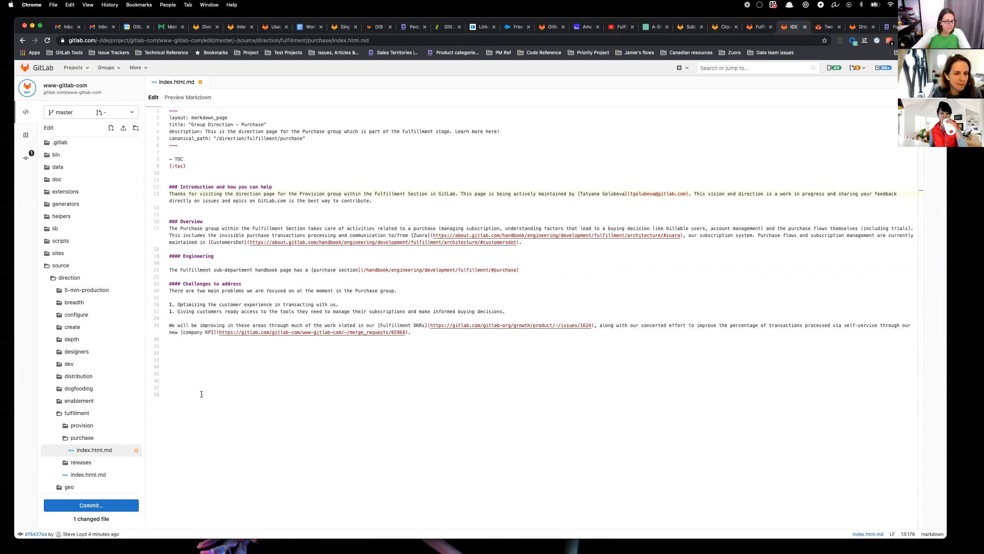
pyautogui.click(188, 97)
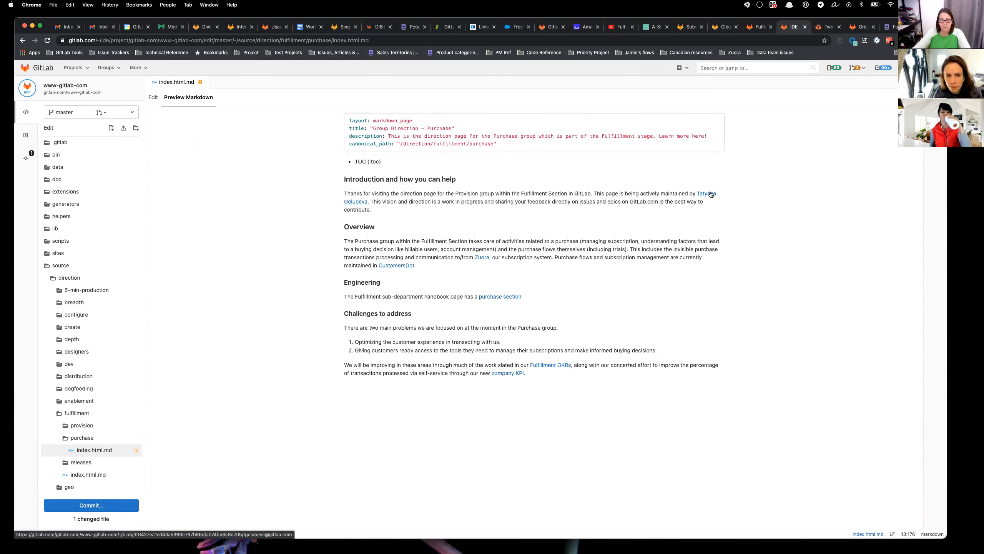
pyautogui.click(151, 99)
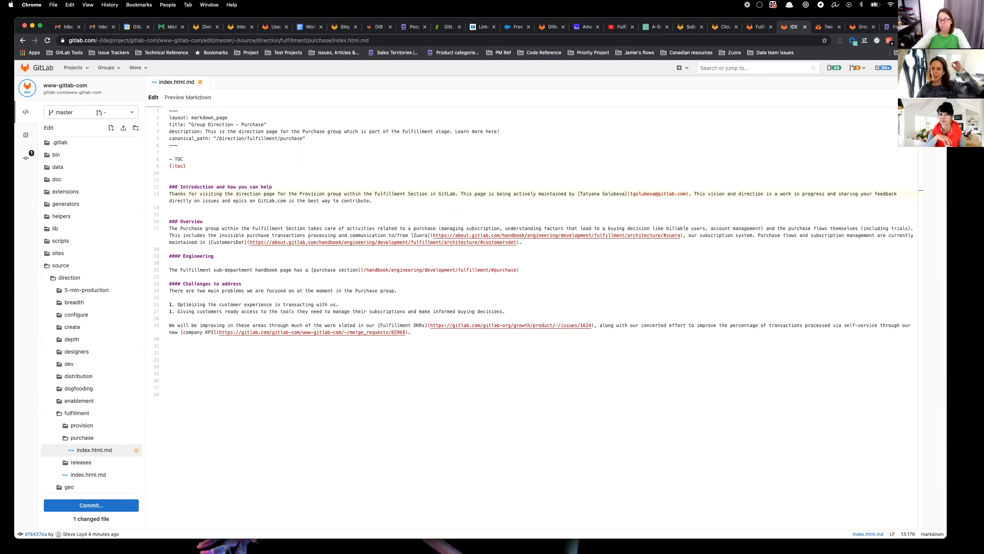
pyautogui.press('super+t')
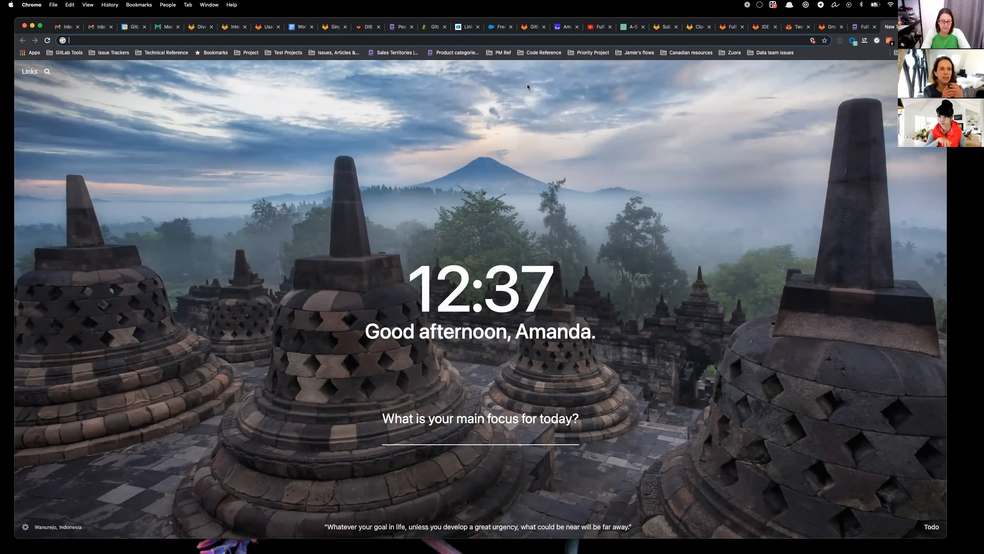
# - Visit the new maintainer's GitLab profile by editing the profile URL, then open your Edit Profile settings
pyautogui.write('gitlab.com')
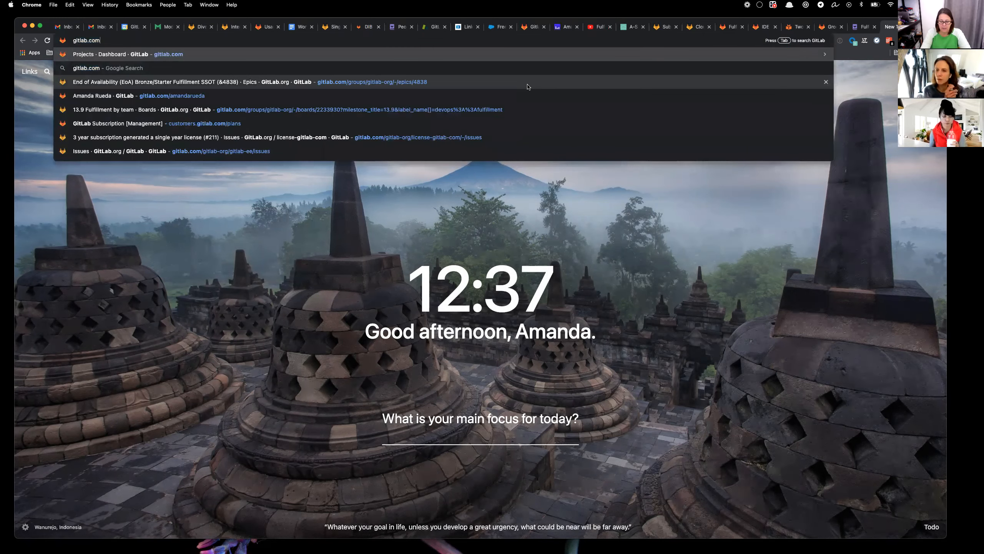
pyautogui.write('/amandarueda')
pyautogui.press('Return')
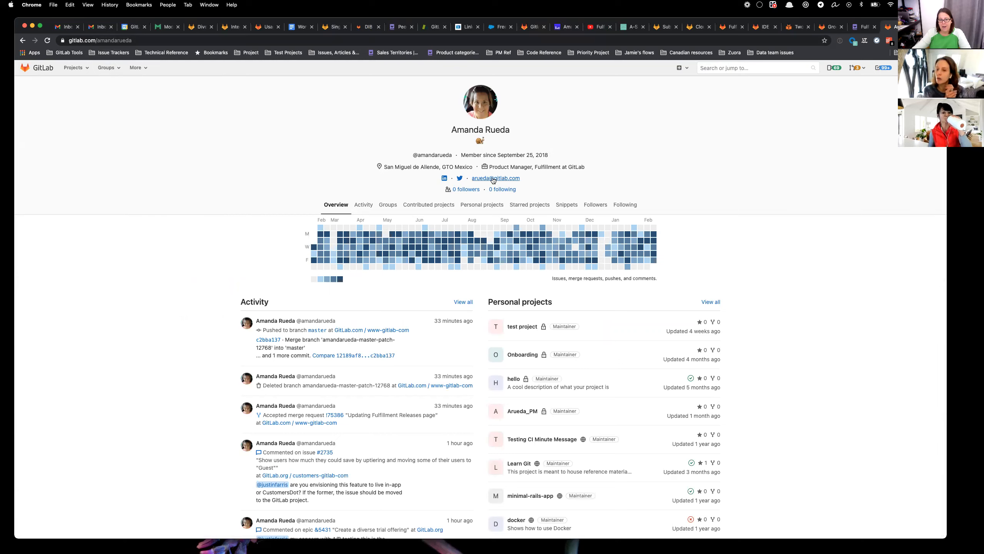
pyautogui.doubleClick(112, 41)
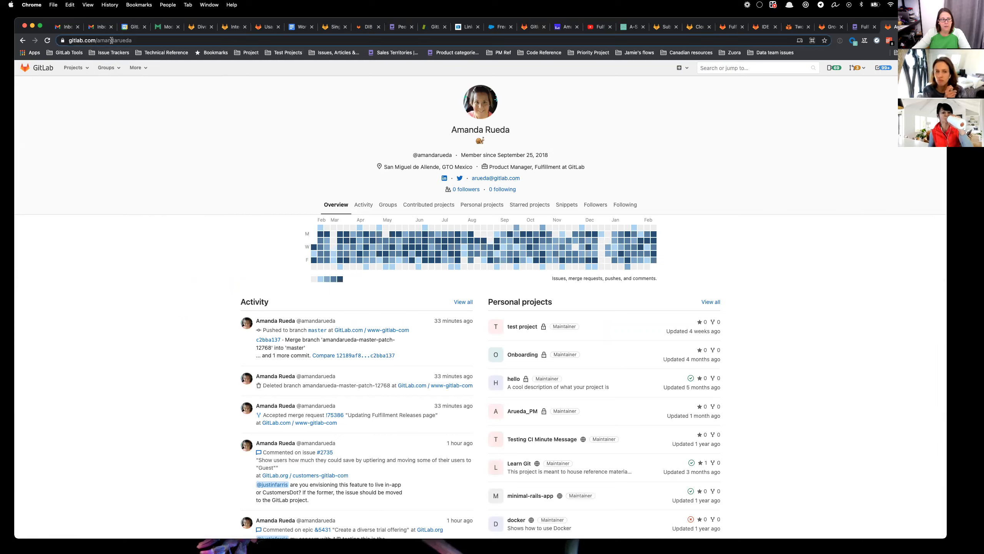
pyautogui.write('ttps://')
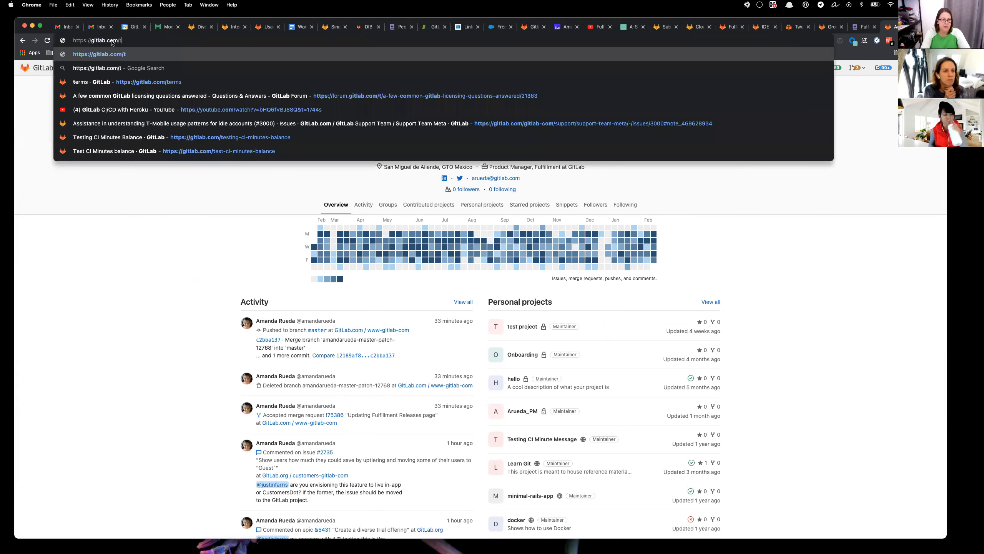
pyautogui.write('go')
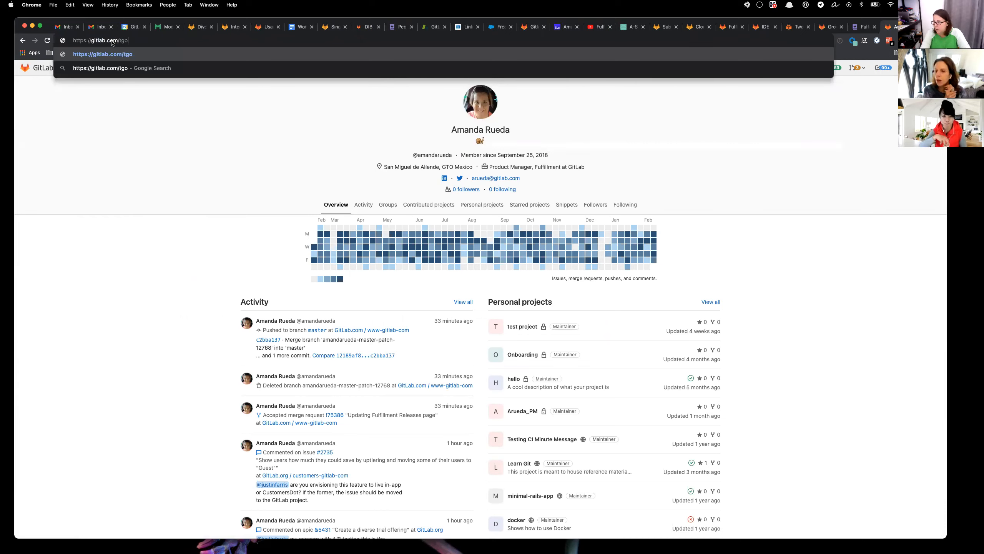
pyautogui.write('lubeva')
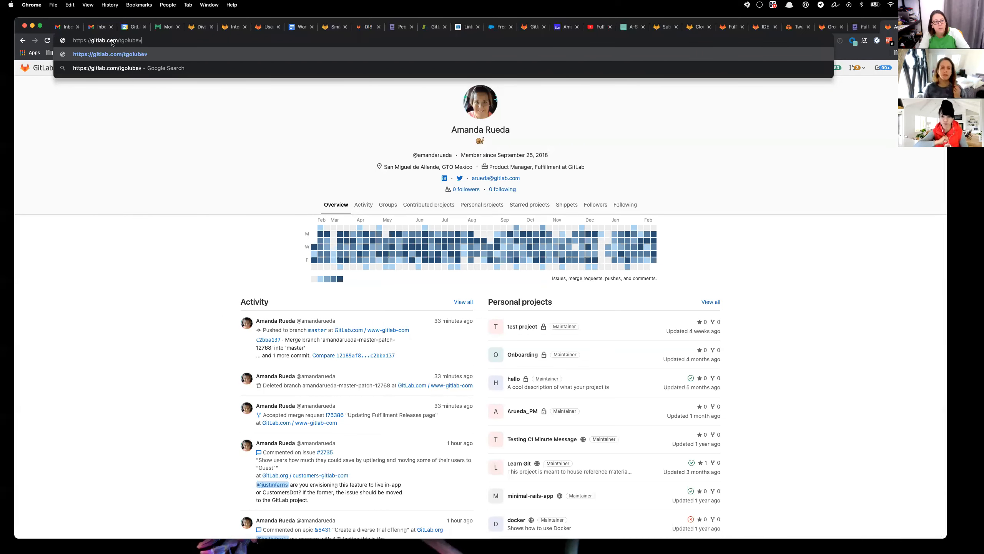
pyautogui.press('Return')
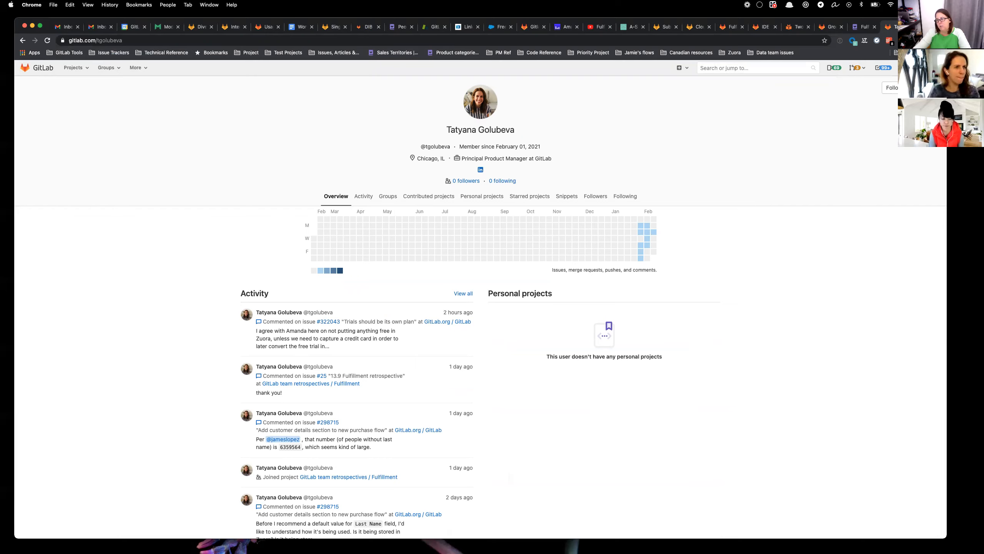
pyautogui.click(930, 68)
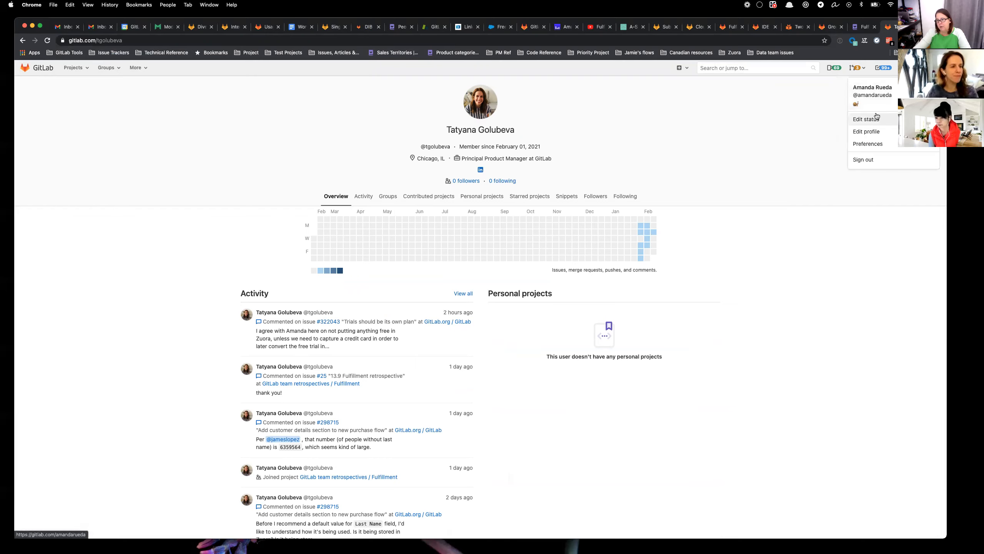
pyautogui.click(874, 132)
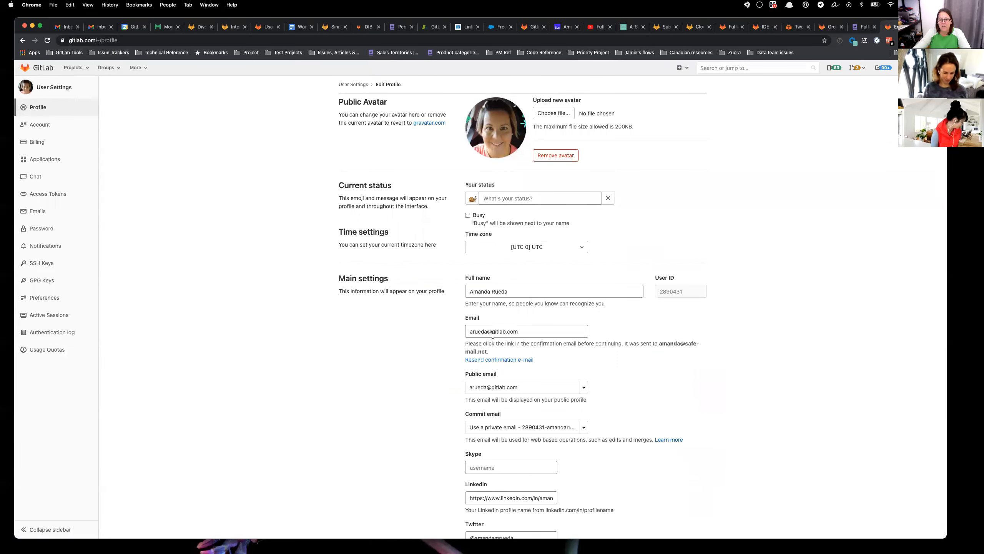
# - Search for gitlab team members and open a co-founder's profile from the Meet the GitLab team page
pyautogui.click(639, 41)
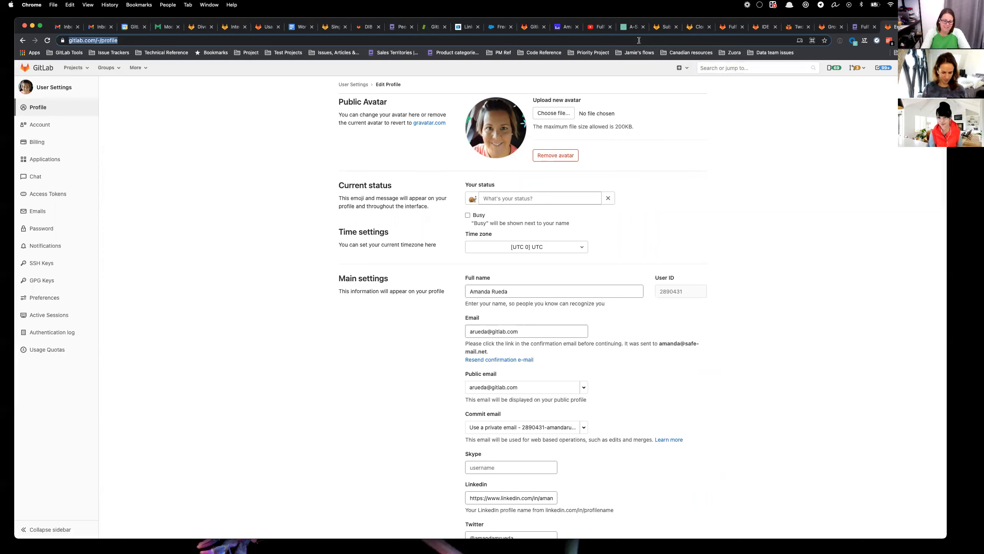
pyautogui.write('gitlab te')
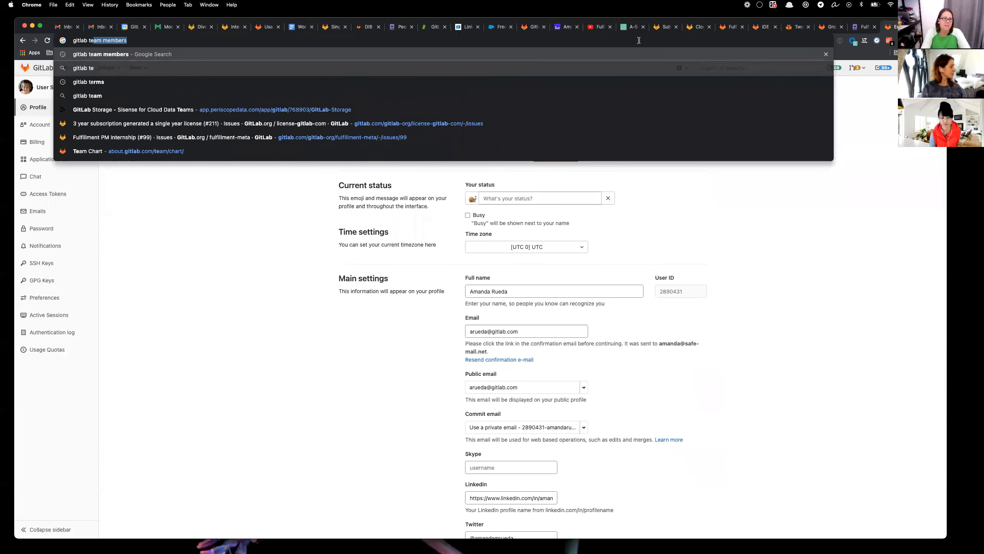
pyautogui.press('Return')
pyautogui.click(128, 141)
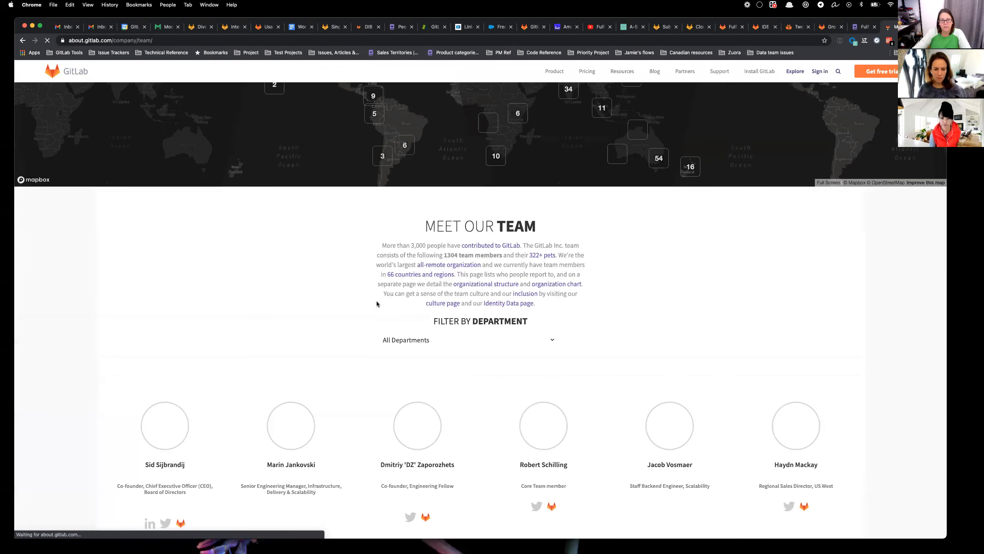
pyautogui.scroll(-4, 388, 296)
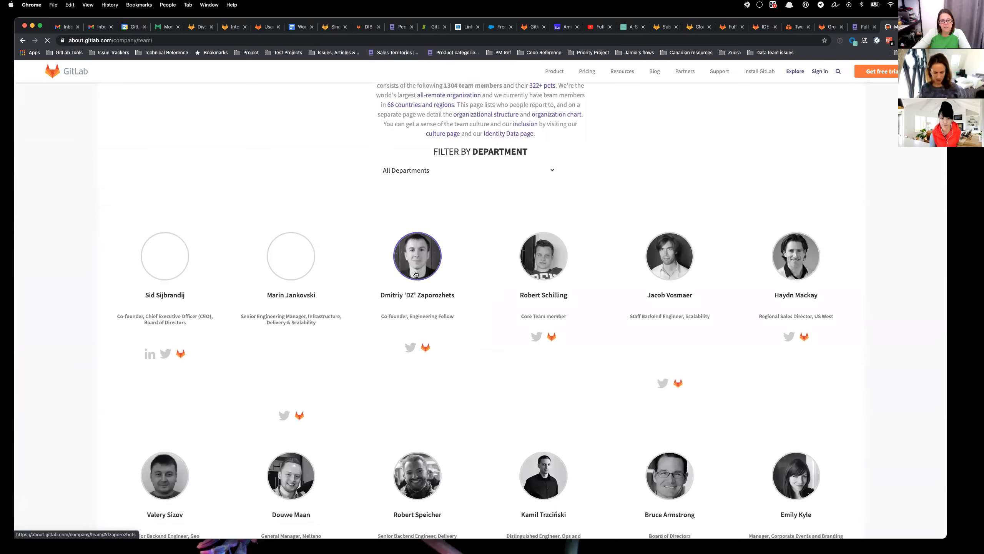
pyautogui.click(416, 274)
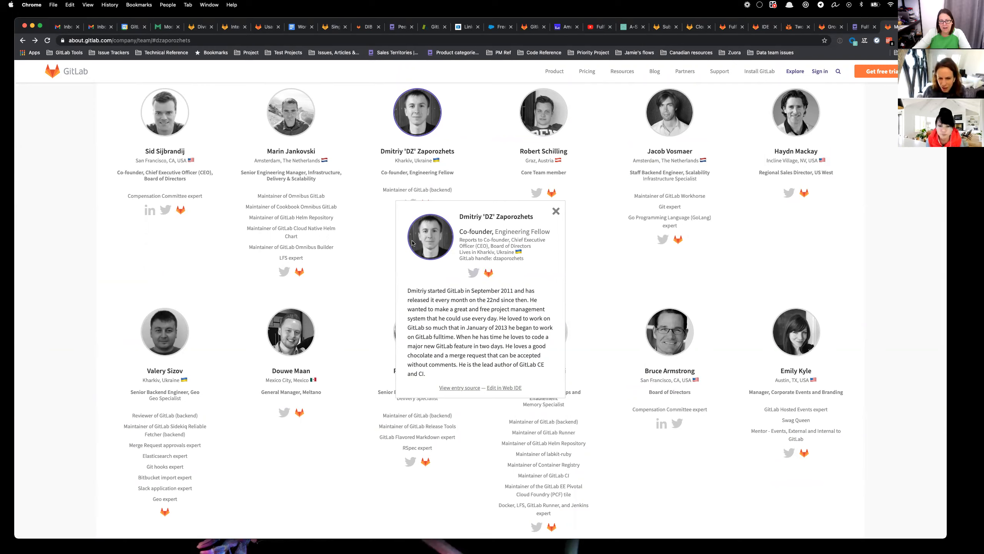
pyautogui.click(507, 258)
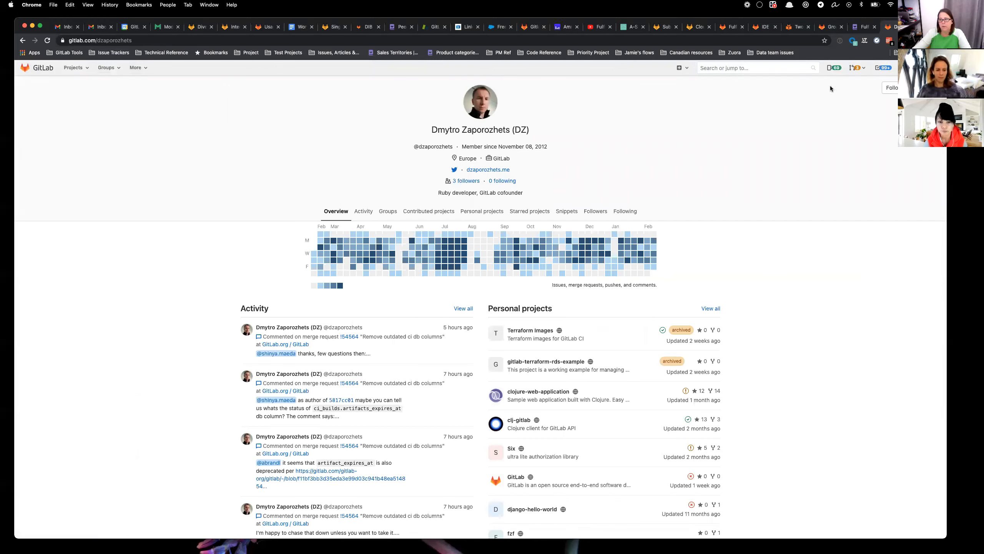
# - Step back through the open pages and return to the Web IDE editing index.html.md
pyautogui.click(862, 28)
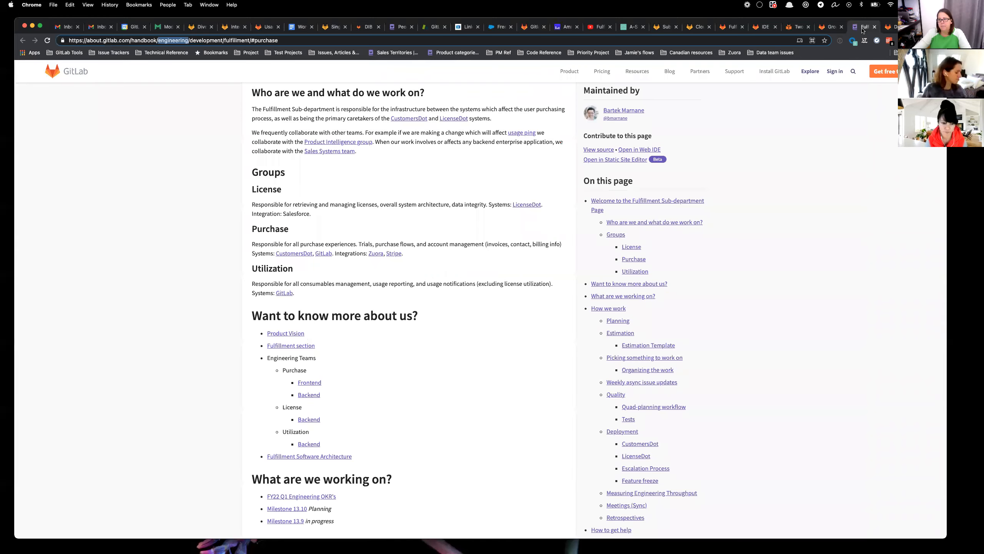
pyautogui.click(830, 28)
pyautogui.click(801, 29)
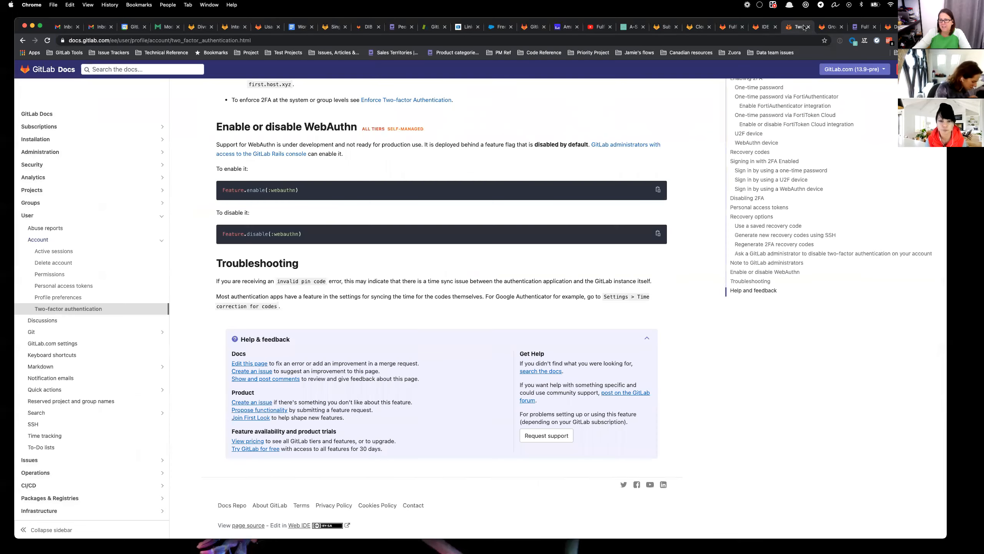
pyautogui.click(766, 33)
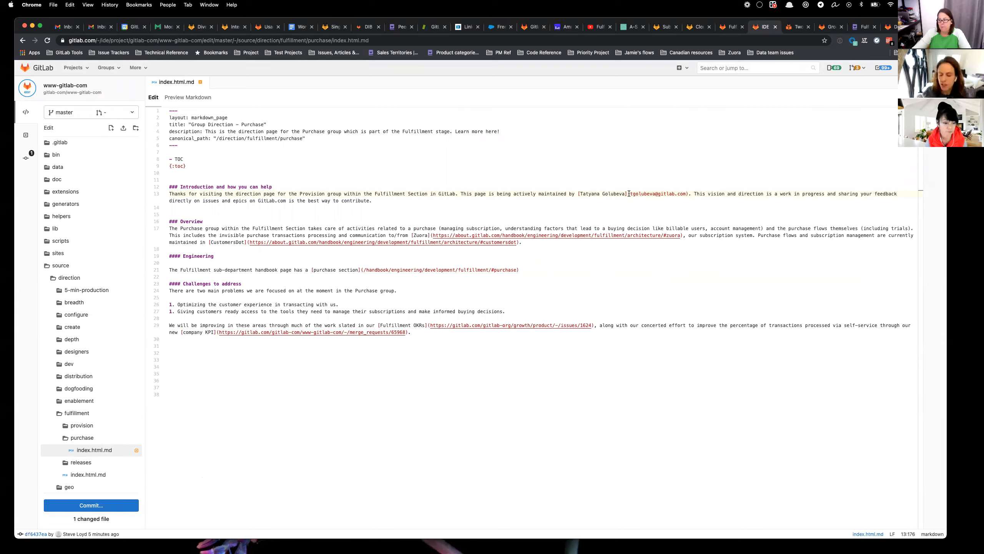
pyautogui.click(890, 27)
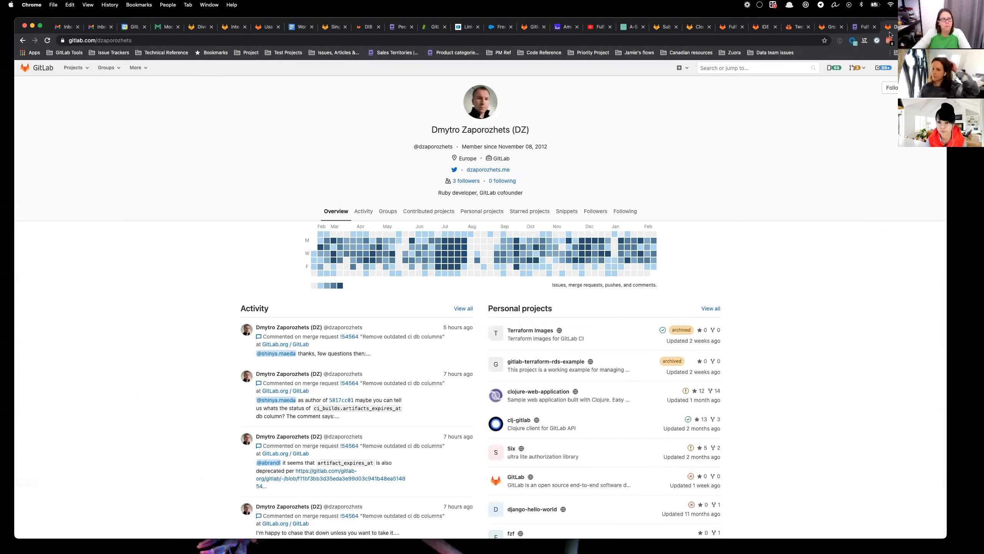
pyautogui.click(21, 40)
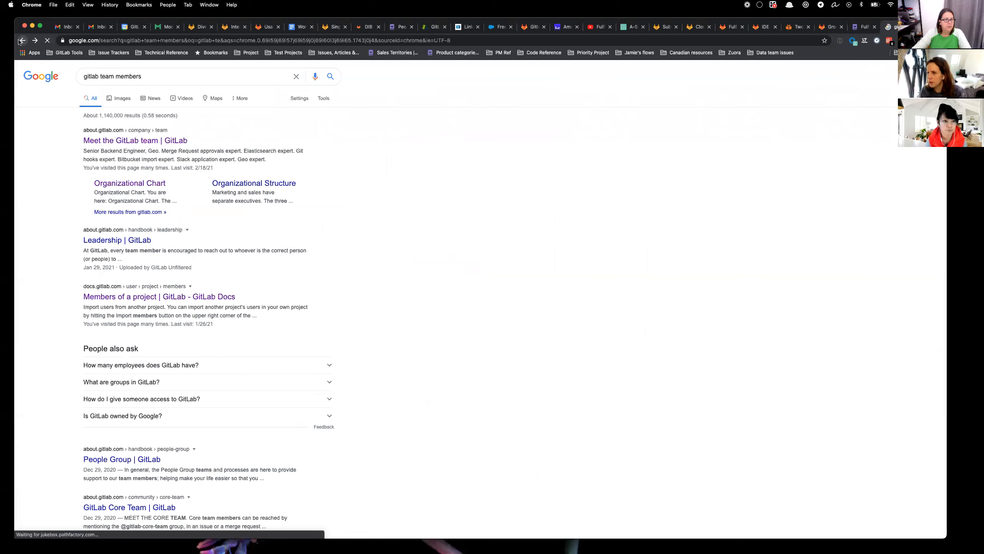
pyautogui.click(21, 41)
pyautogui.click(21, 41)
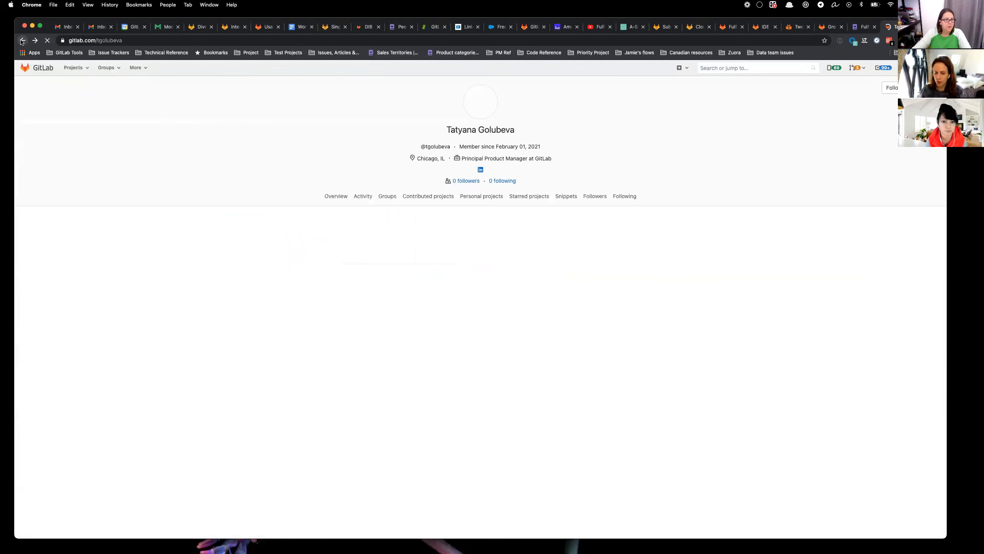
pyautogui.click(756, 29)
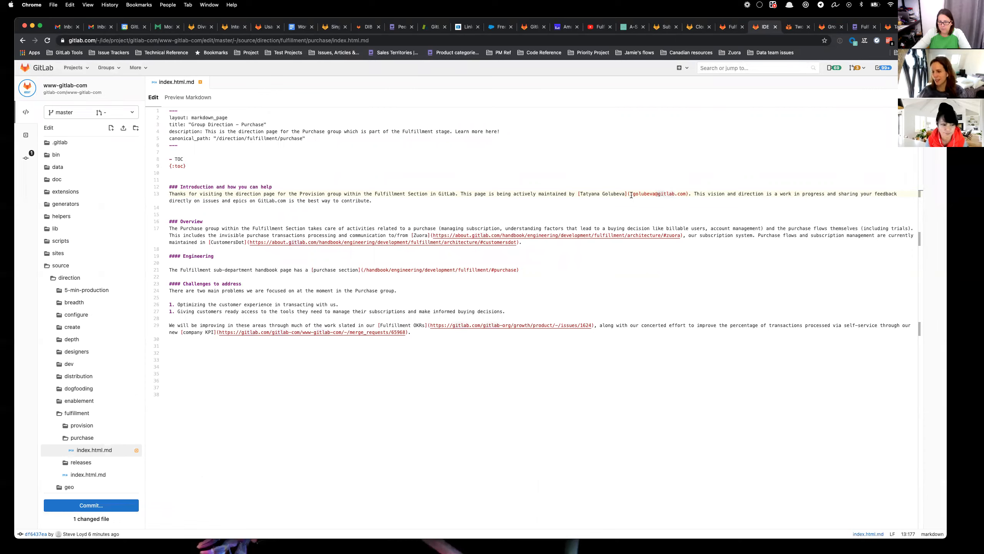
# - Paste the maintainer's GitLab profile URL over the e-mail in line 13's link, then review the table of contents lines 7–9
pyautogui.moveTo(630, 194); pyautogui.dragTo(686, 194)
pyautogui.write('https://gitlab.com/tgolubeva')
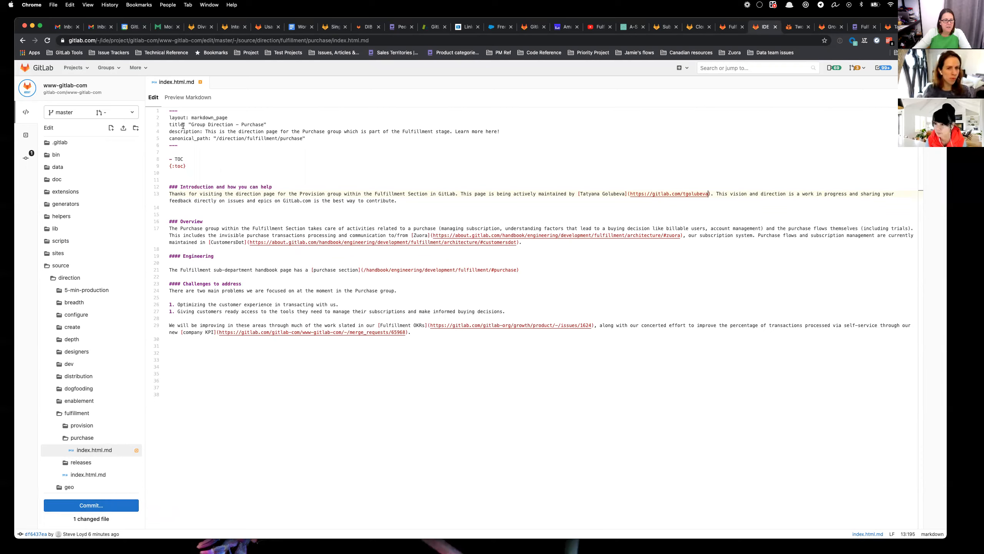
pyautogui.moveTo(278, 186); pyautogui.dragTo(132, 190)
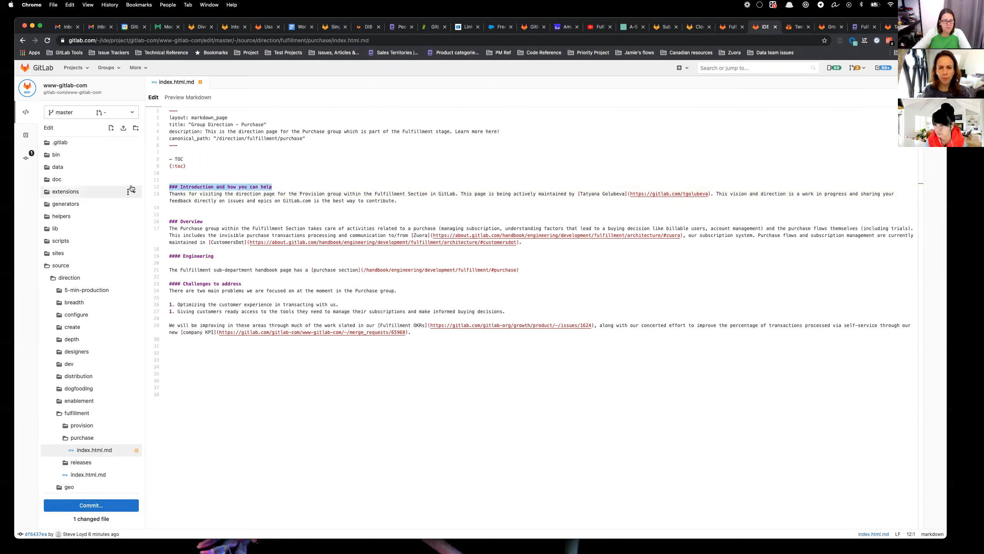
pyautogui.click(173, 185)
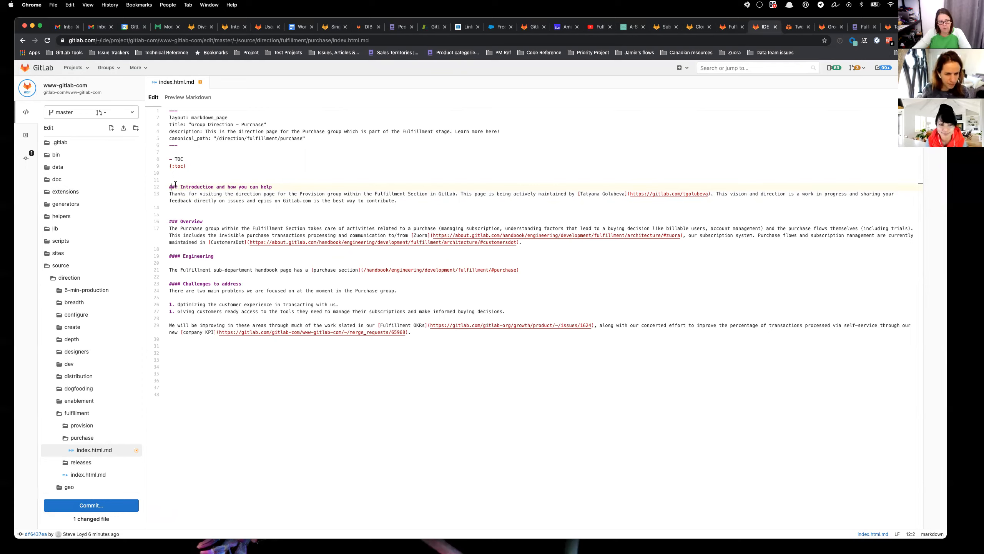
pyautogui.moveTo(188, 163); pyautogui.dragTo(170, 152)
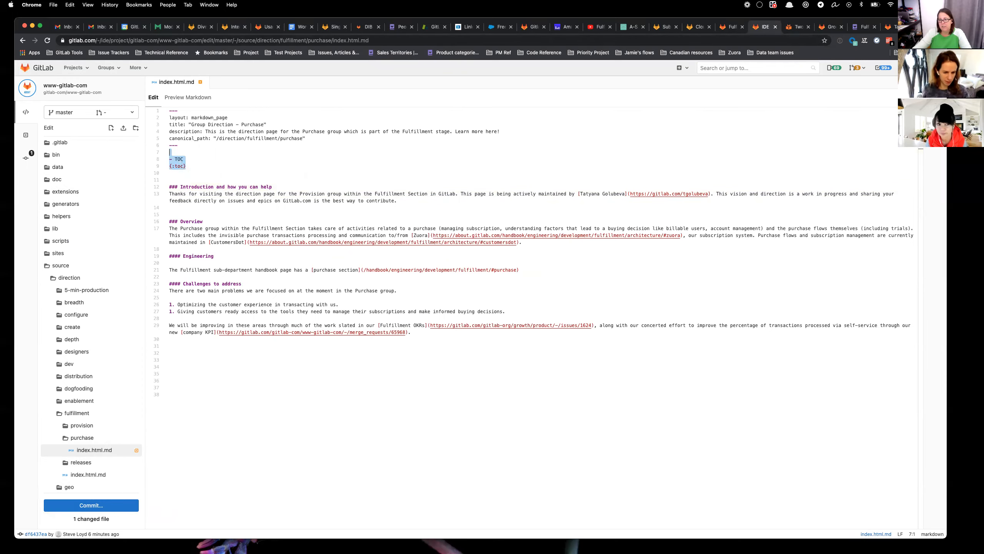
pyautogui.click(829, 27)
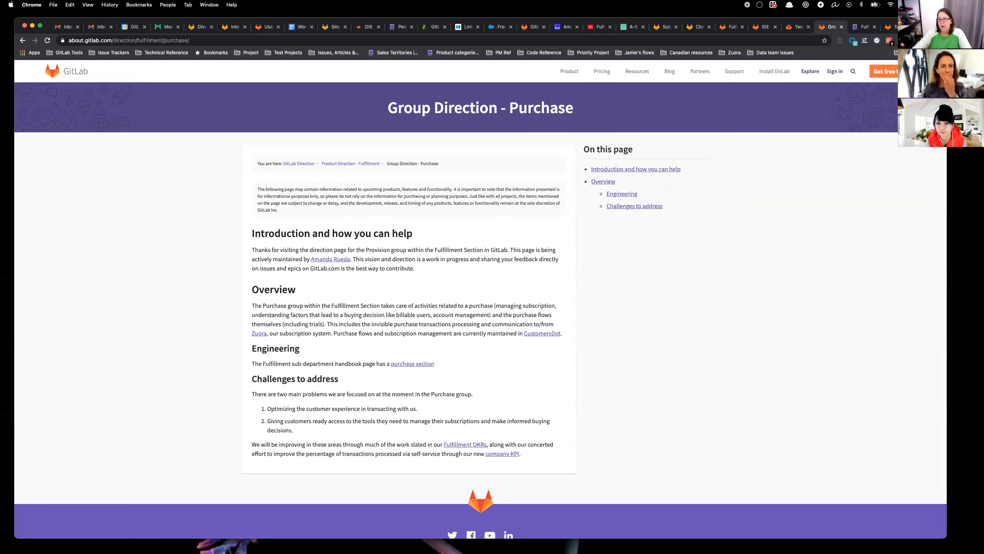
# - Open the Fulfillment Releases source in the Web IDE, inspect the {:.no_toc} marker on line 16, and return to the Purchase editor
pyautogui.click(729, 28)
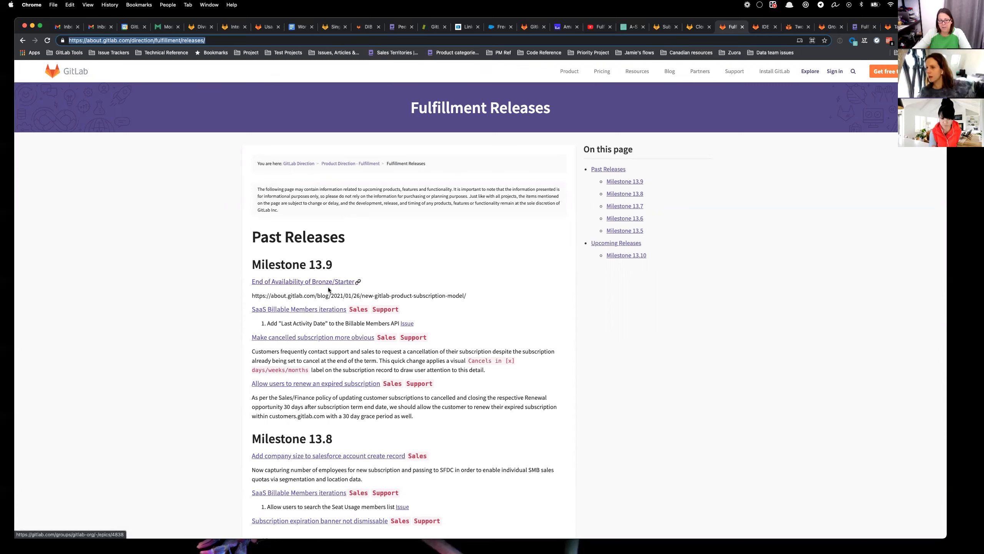
pyautogui.scroll(-15, 406, 347)
pyautogui.scroll(-15, 405, 348)
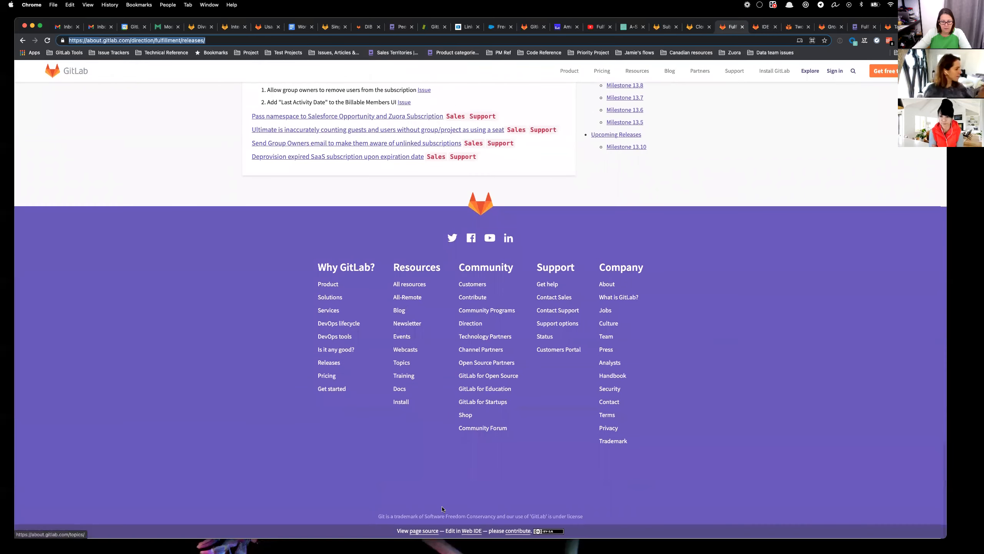
pyautogui.click(471, 531)
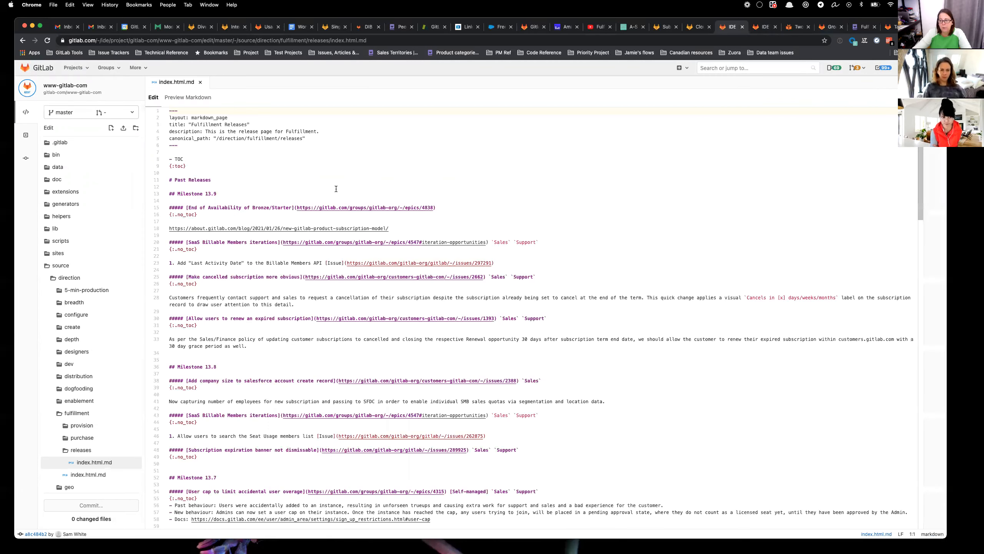
pyautogui.moveTo(212, 216); pyautogui.dragTo(166, 213)
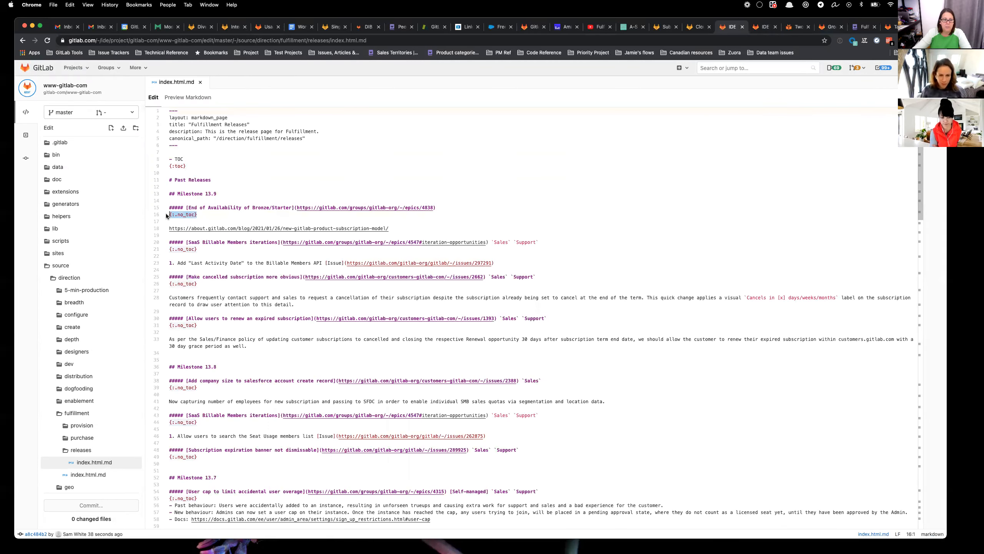
pyautogui.click(209, 216)
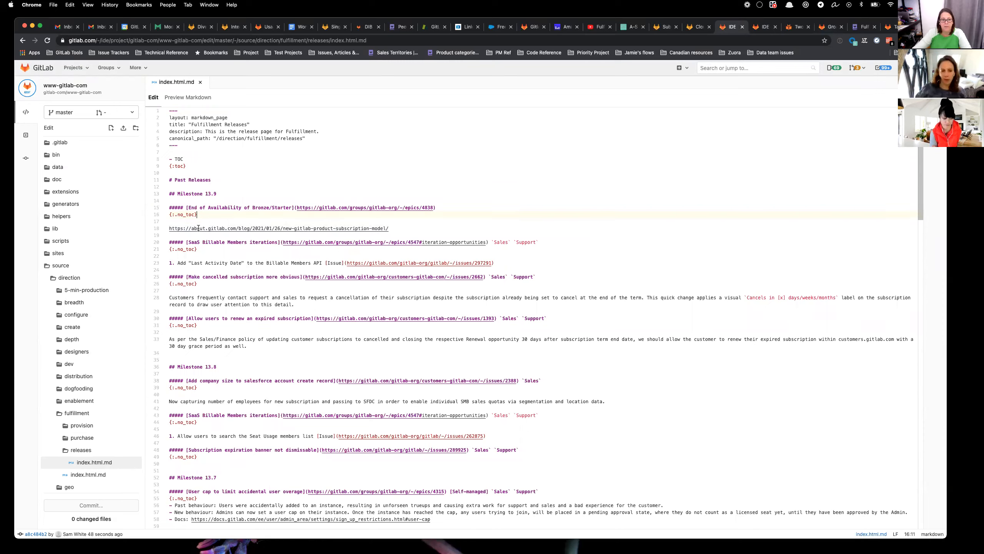
pyautogui.click(798, 27)
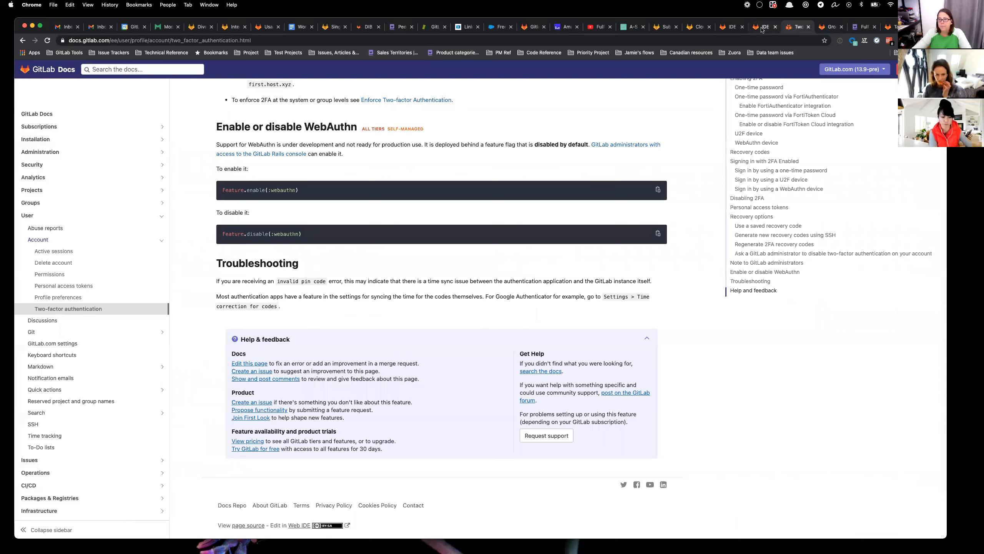
pyautogui.click(761, 28)
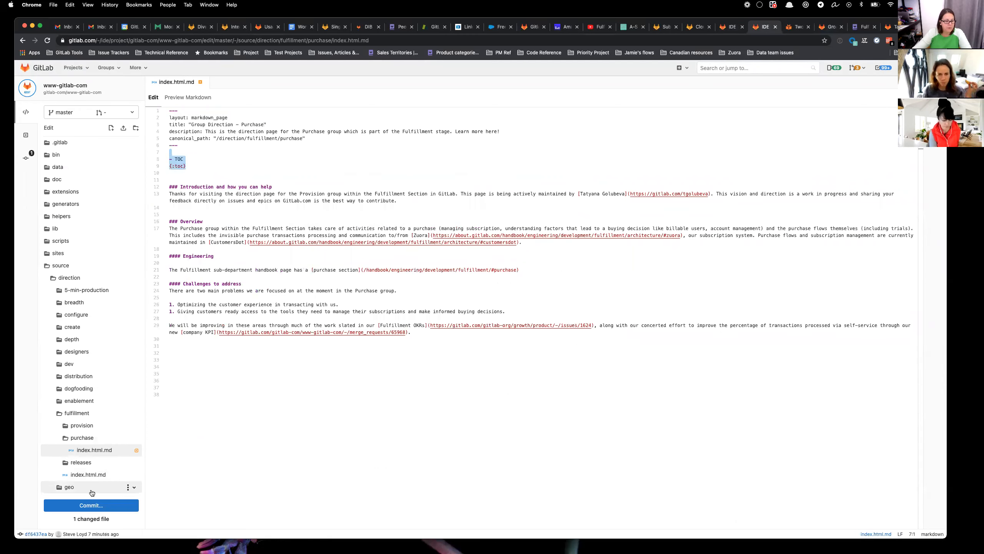
# - Commit the edit as 'Updating fulfillment purchase contact' to a new branch and start a merge request
pyautogui.click(90, 505)
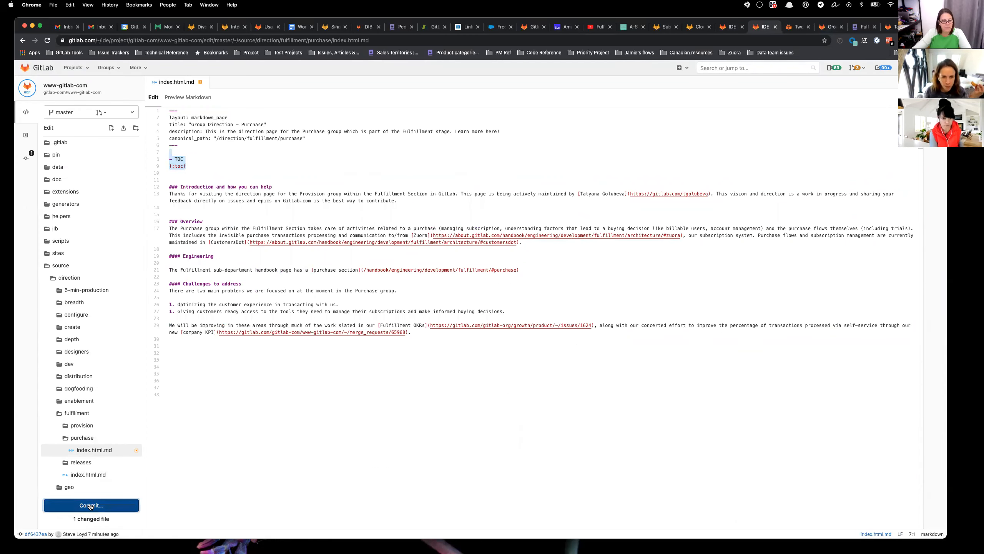
pyautogui.click(98, 419)
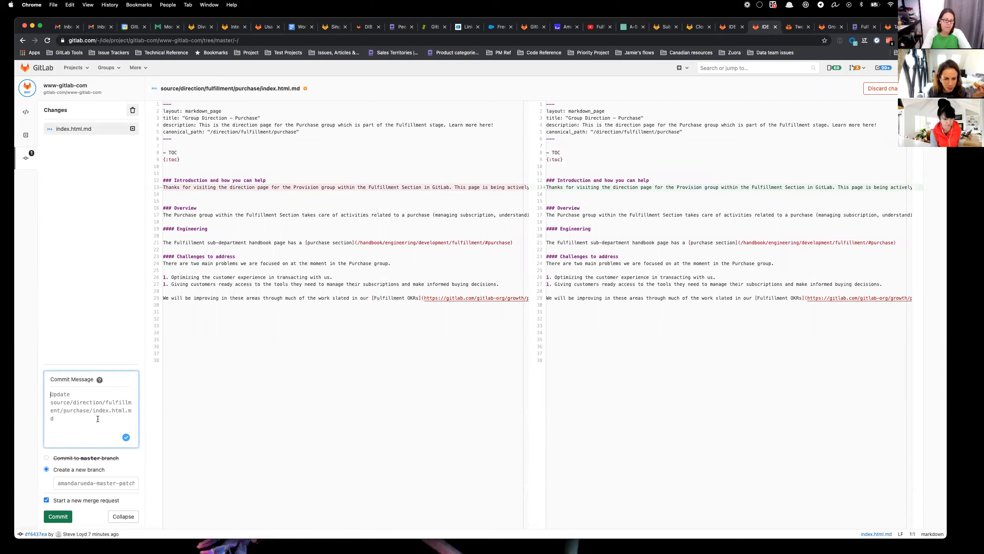
pyautogui.write('Updating fulfillment pur')
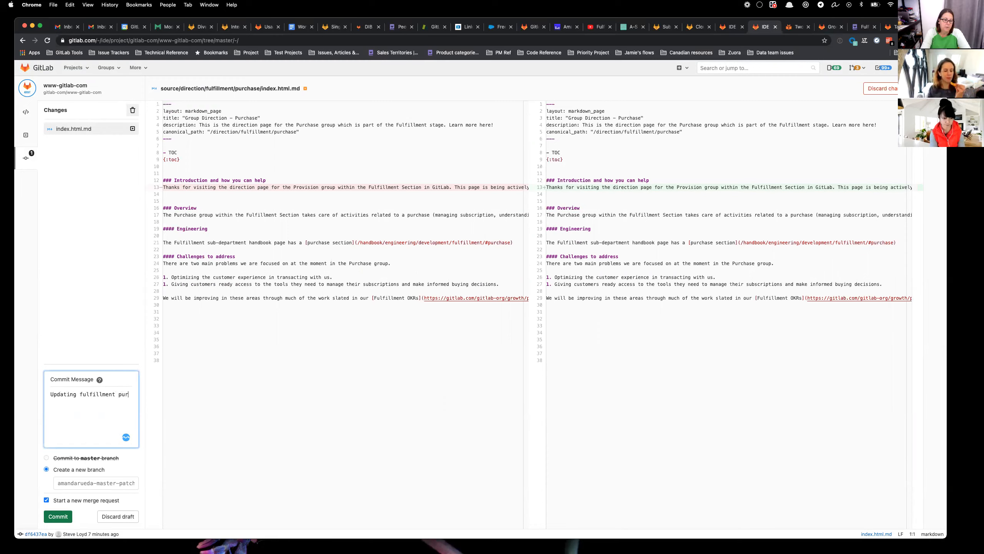
pyautogui.write('chase contact')
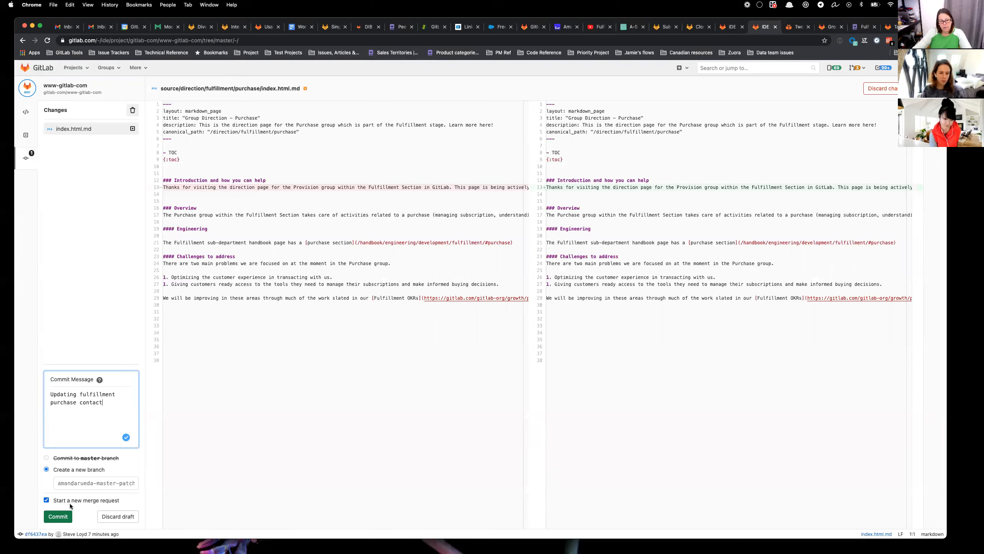
pyautogui.click(58, 516)
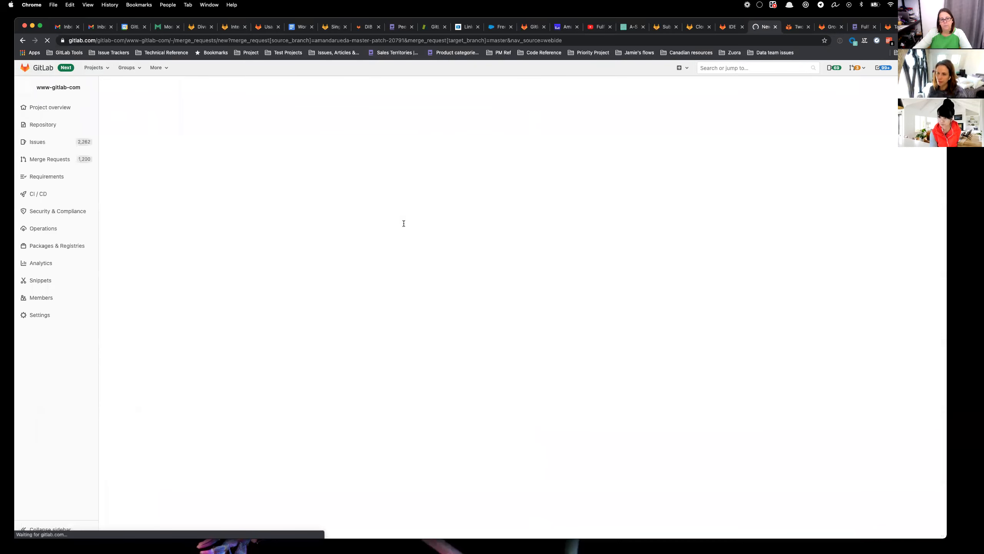
# - Replace the description's placeholder comment with the reason for changing the Purchase direction page contact
pyautogui.click(465, 289)
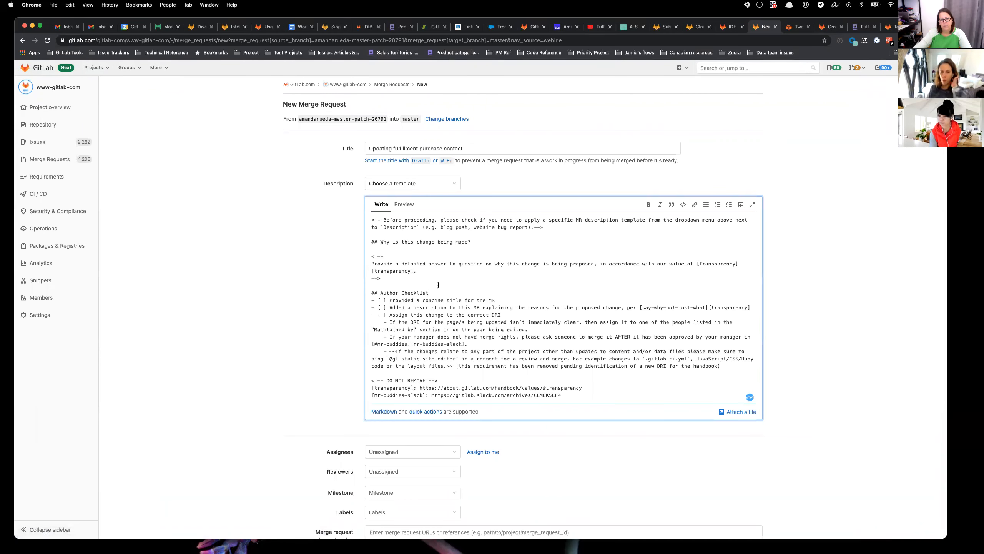
pyautogui.moveTo(395, 278); pyautogui.dragTo(363, 255)
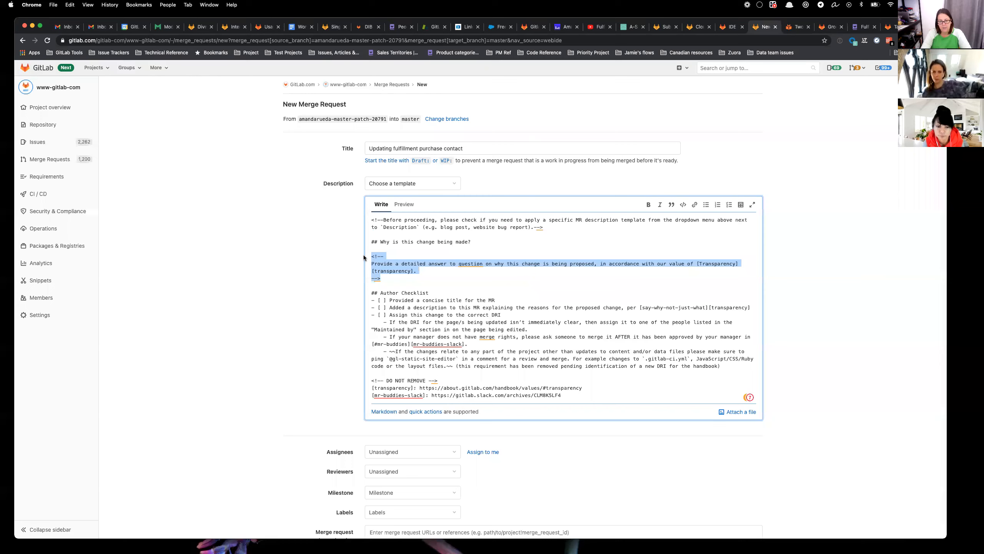
pyautogui.write('Upda')
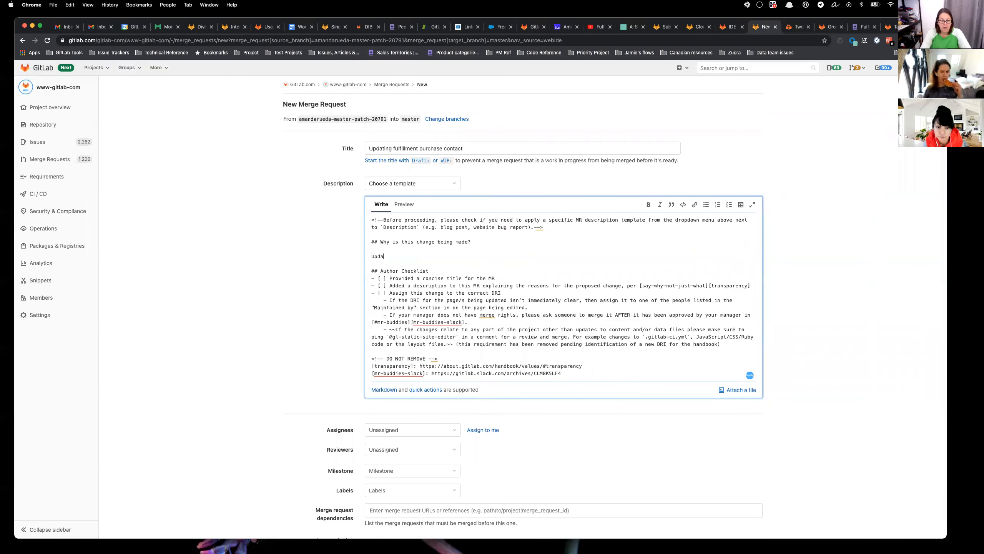
pyautogui.write('ting the Fulfi')
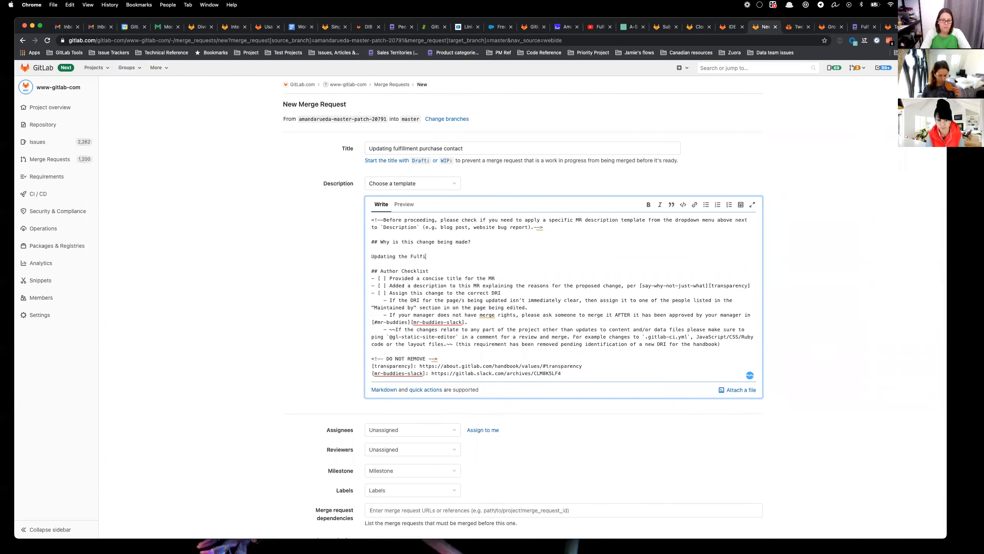
pyautogui.write('llment Purchase Direction page ')
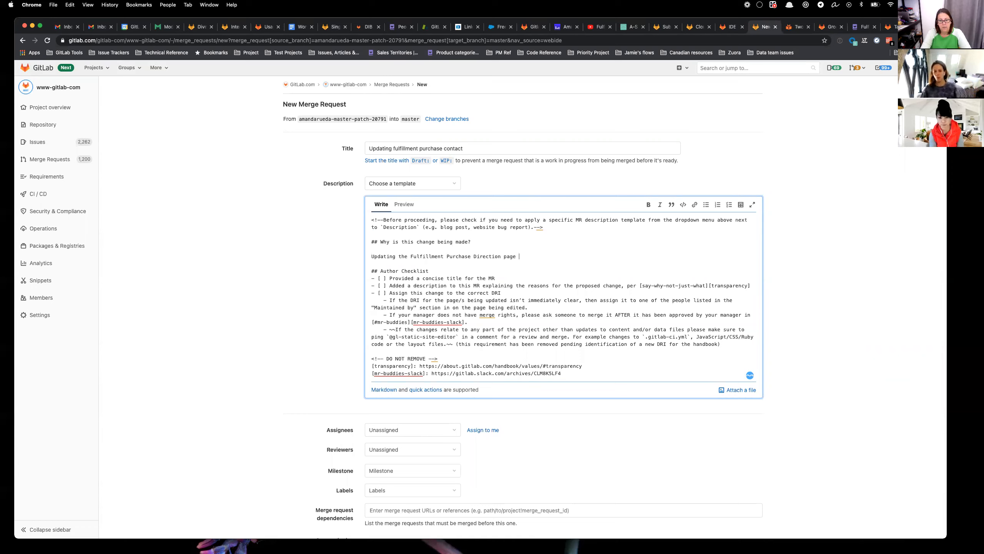
pyautogui.write('contact from Am')
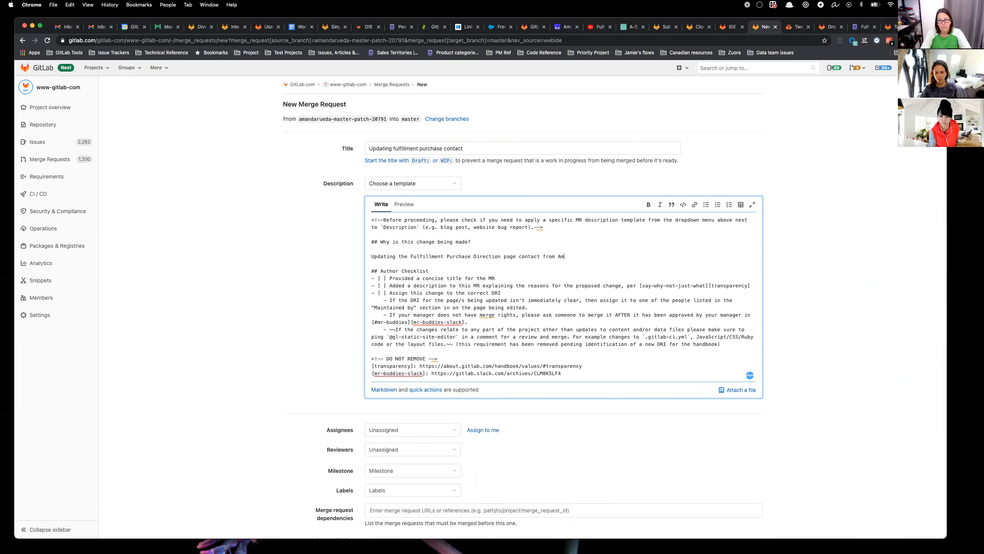
pyautogui.write('anda Rueda to Tatyana Golub')
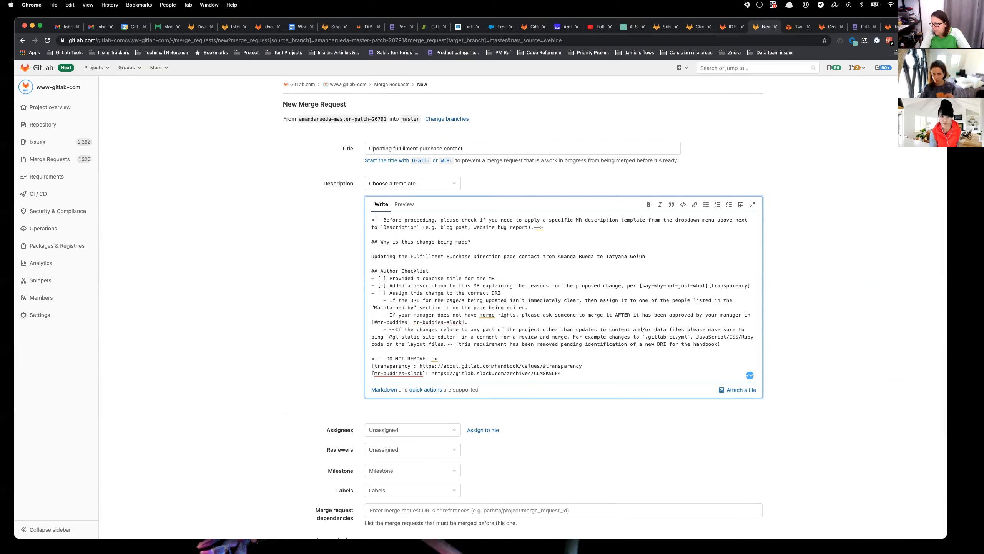
pyautogui.write('eva.')
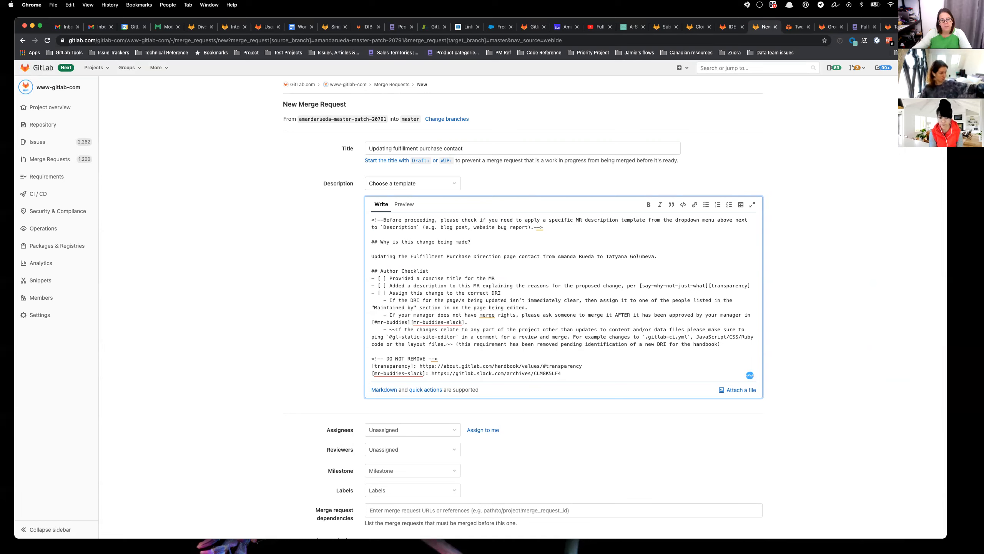
# - Tick the first two author checklist items by putting an x in each box
pyautogui.click(383, 278)
pyautogui.press('BackSpace')
pyautogui.write('x')
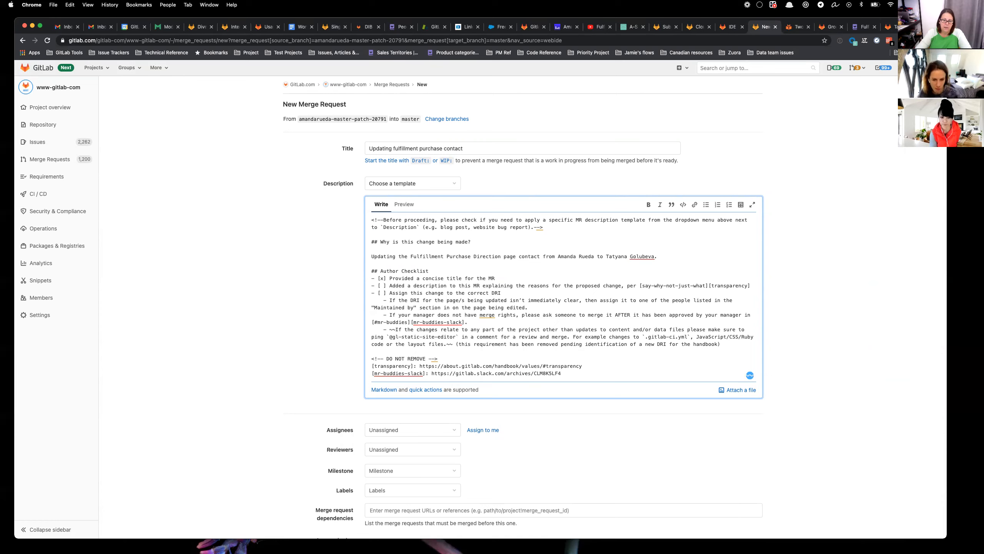
pyautogui.click(383, 285)
pyautogui.press('BackSpace')
pyautogui.write('x')
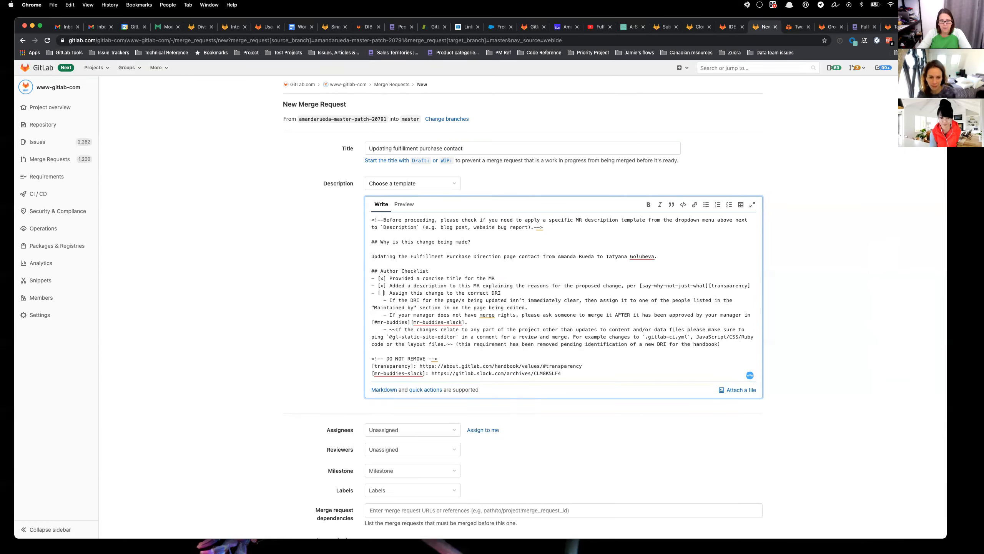
pyautogui.scroll(-3, 453, 273)
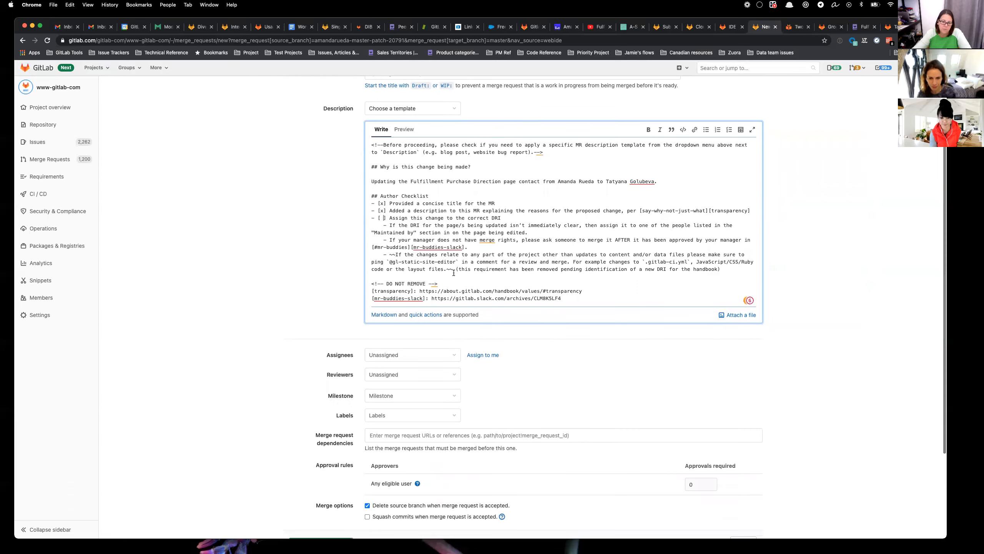
pyautogui.scroll(-1, 532, 385)
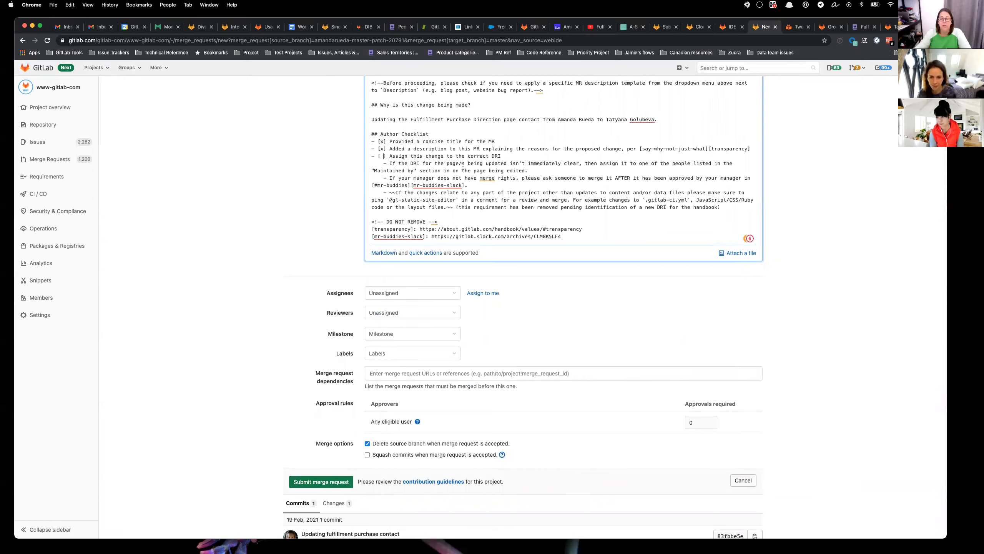
pyautogui.press('super+t')
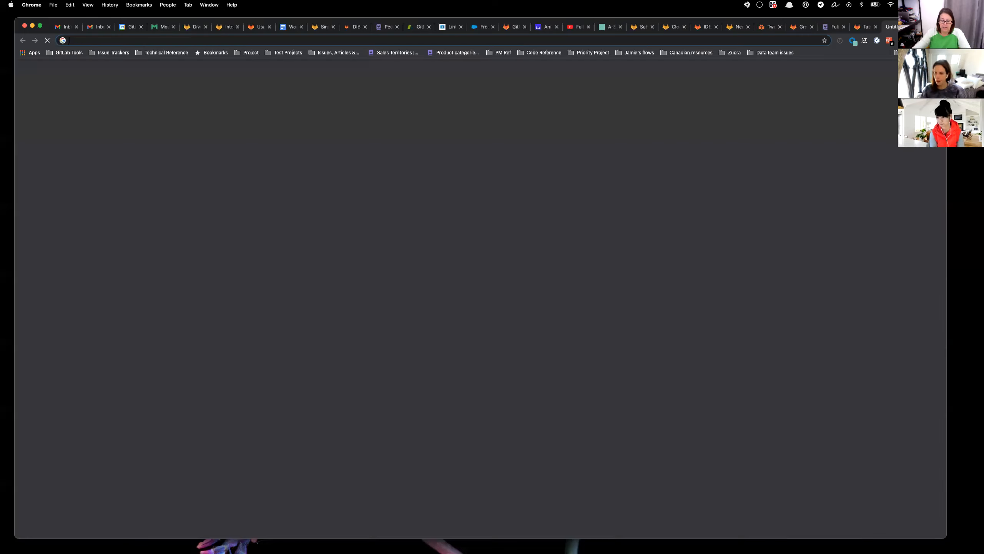
# - Search Google for 'gitlab handbook fulfillment engineering' and open the Fulfillment handbook page
pyautogui.write('git')
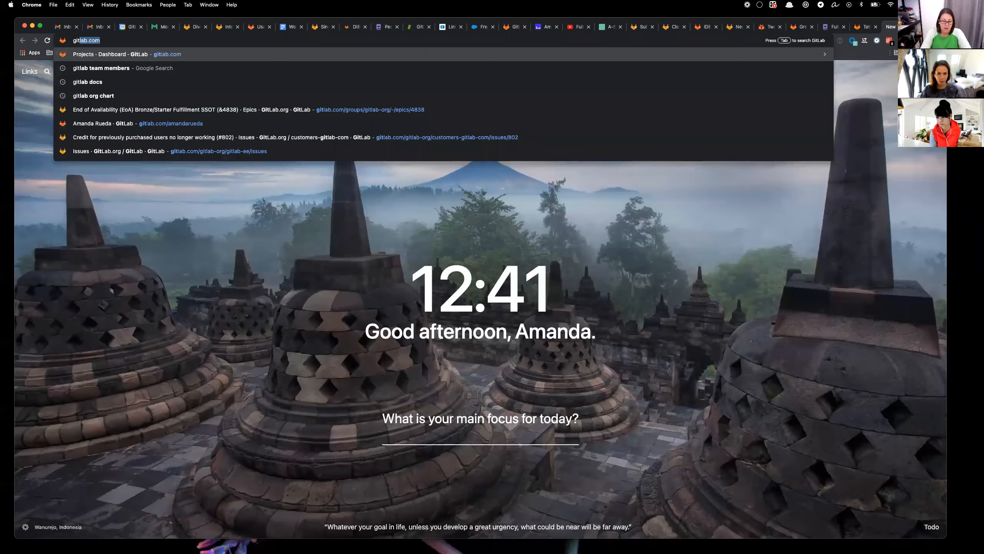
pyautogui.write('lab ')
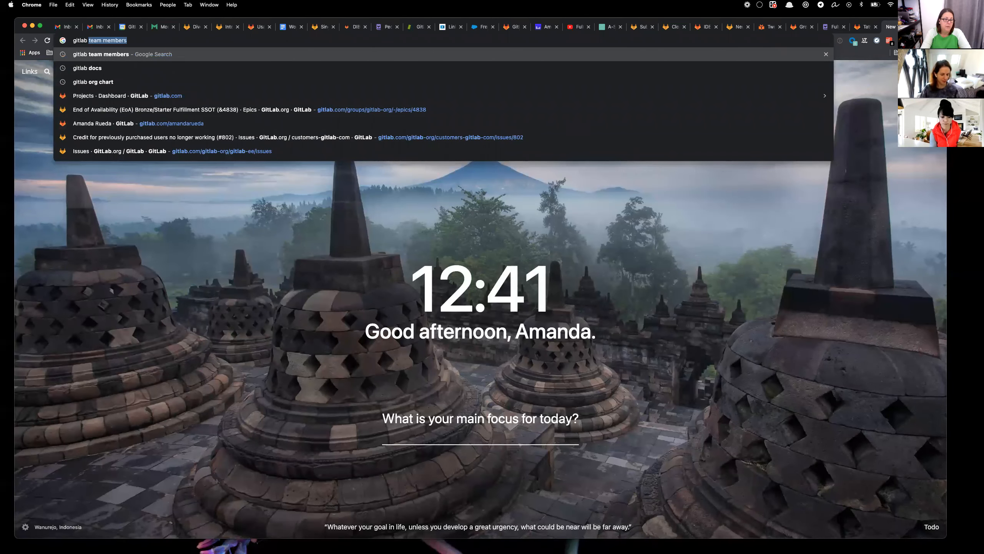
pyautogui.write('handbook ')
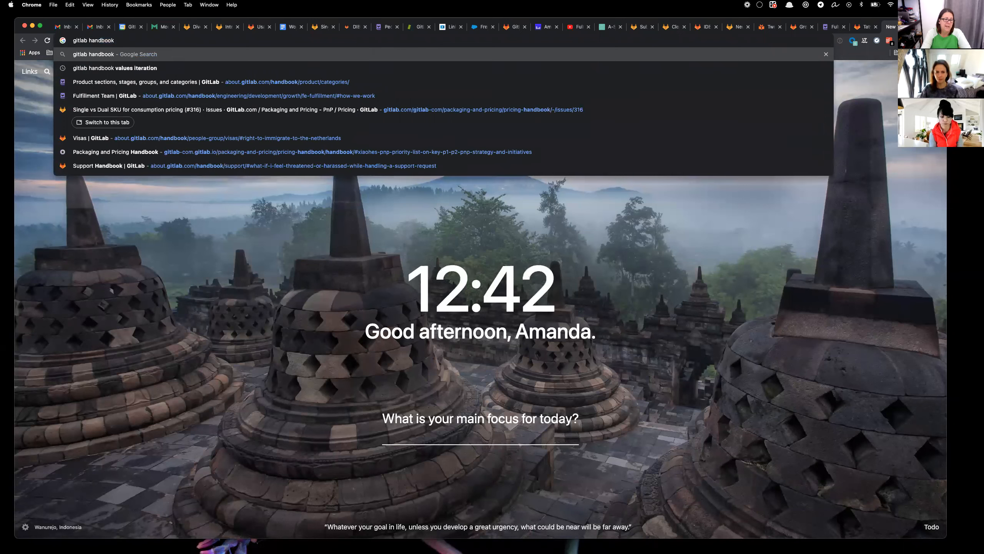
pyautogui.write('fulfill')
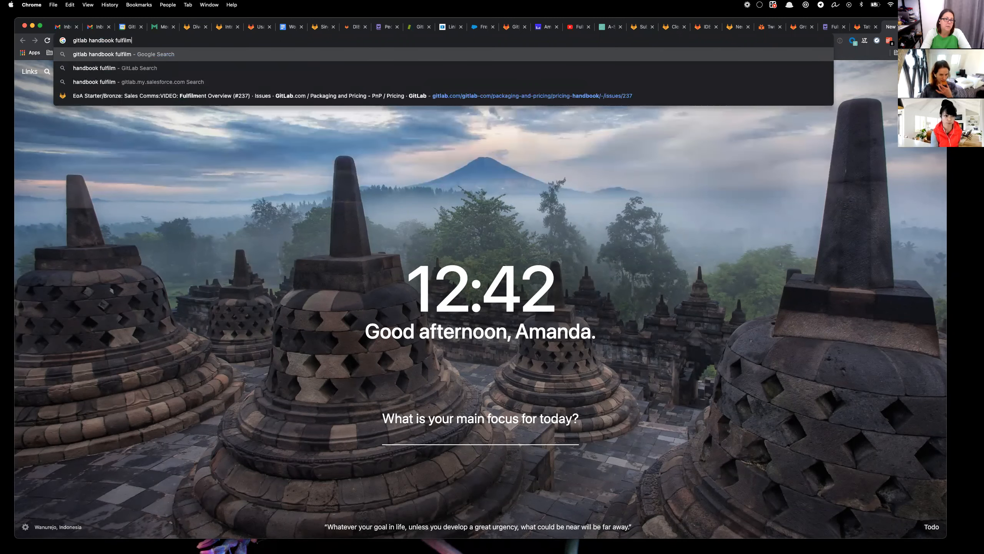
pyautogui.write('ment')
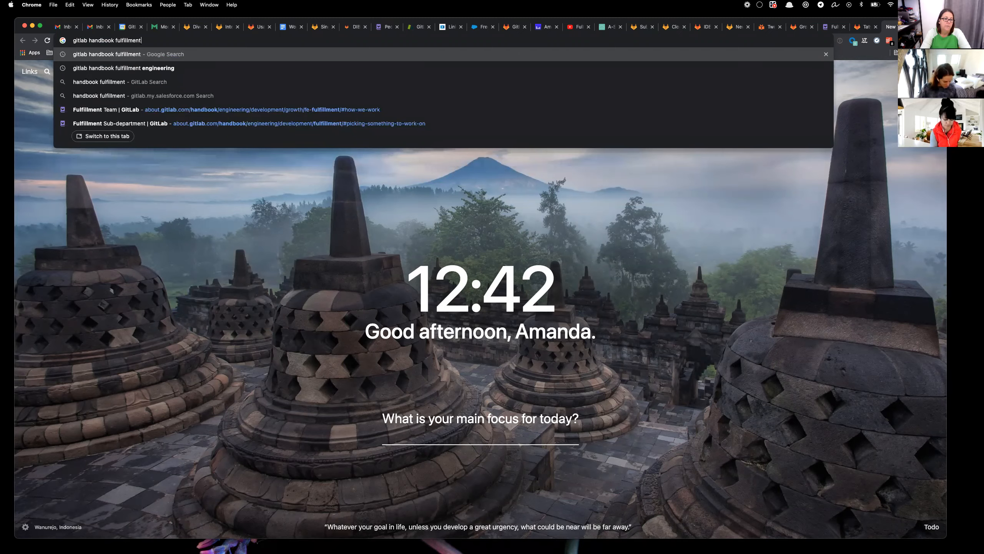
pyautogui.write(' en')
pyautogui.press('Down')
pyautogui.press('Return')
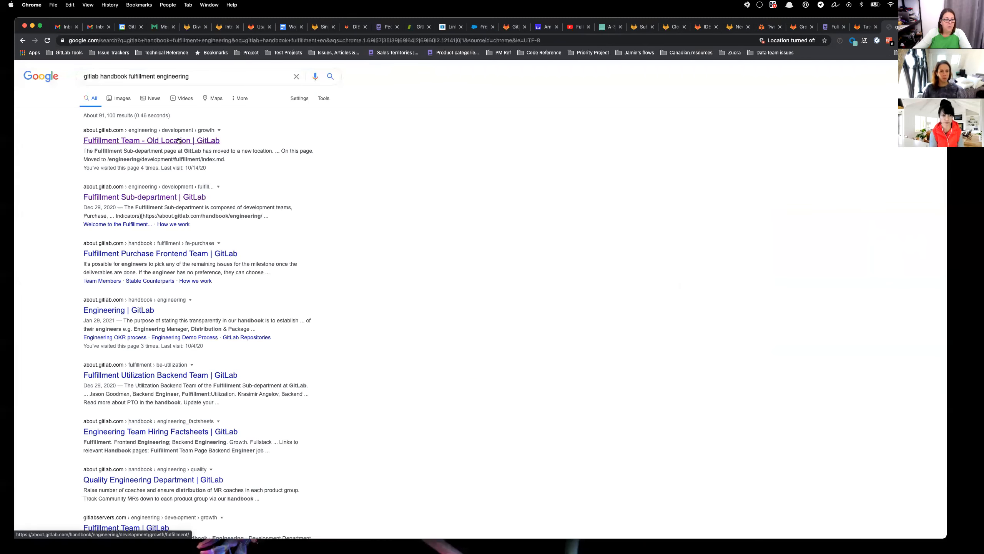
pyautogui.click(176, 141)
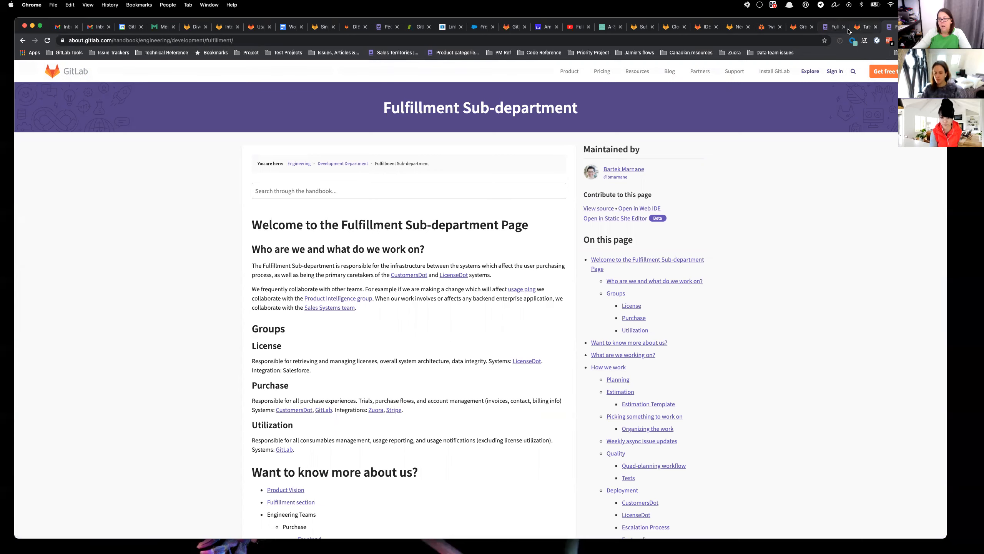
# - Look over the contact profile, docs and Purchase direction pages, then return to the merge request form
pyautogui.click(864, 28)
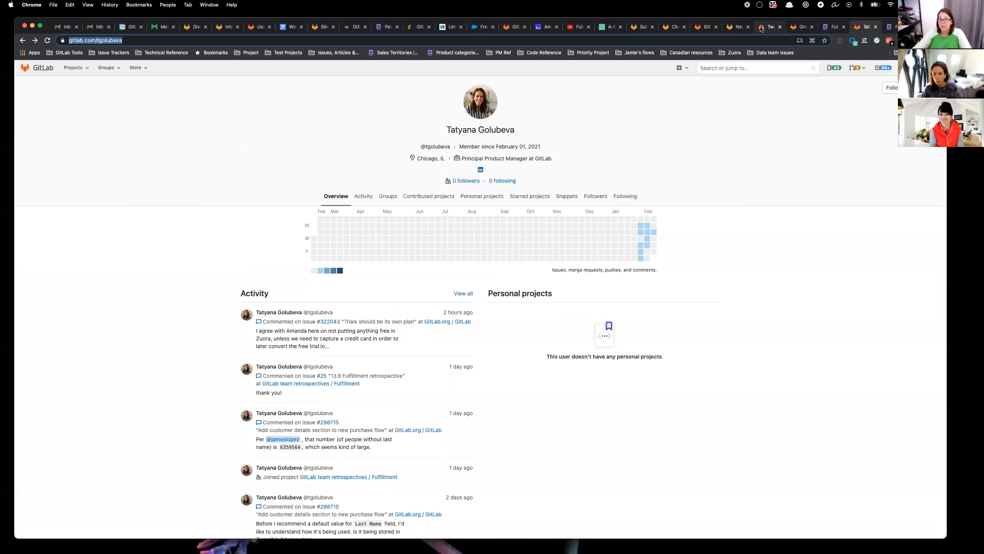
pyautogui.click(761, 27)
pyautogui.click(799, 27)
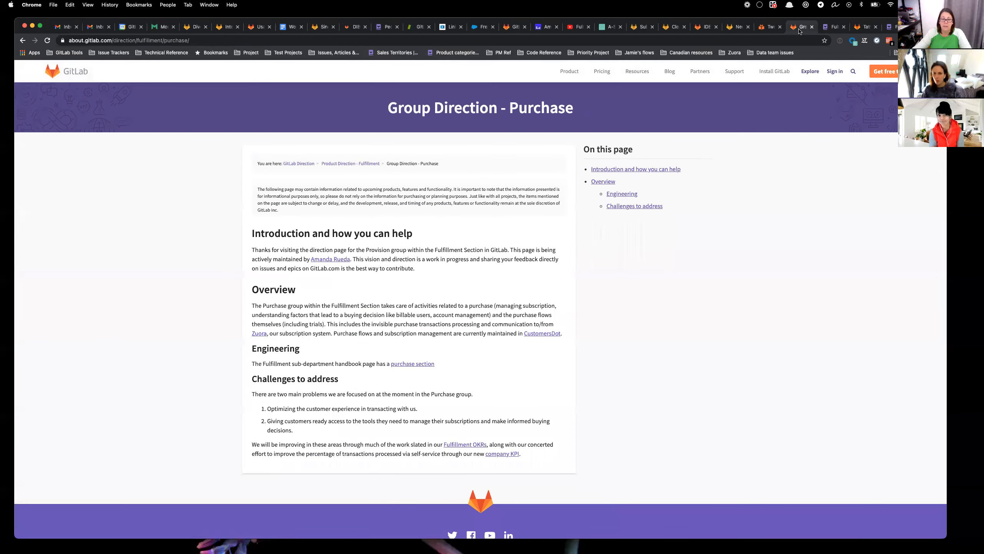
pyautogui.click(865, 27)
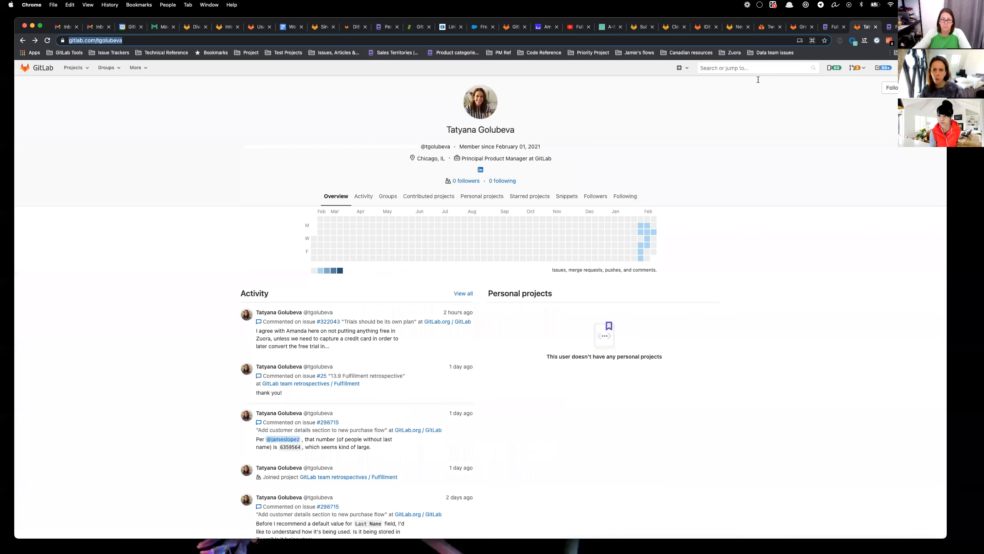
pyautogui.click(833, 27)
pyautogui.click(798, 27)
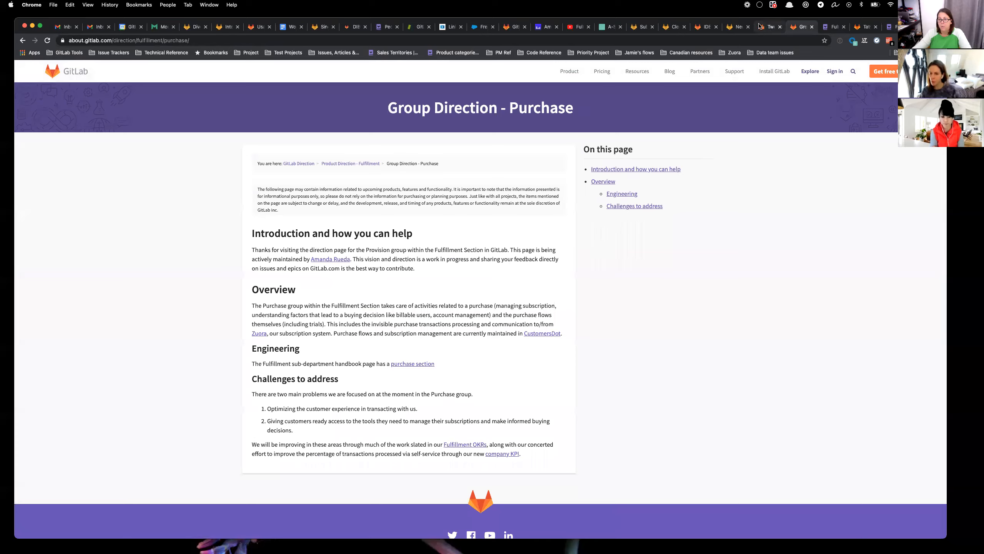
pyautogui.click(761, 28)
pyautogui.click(737, 27)
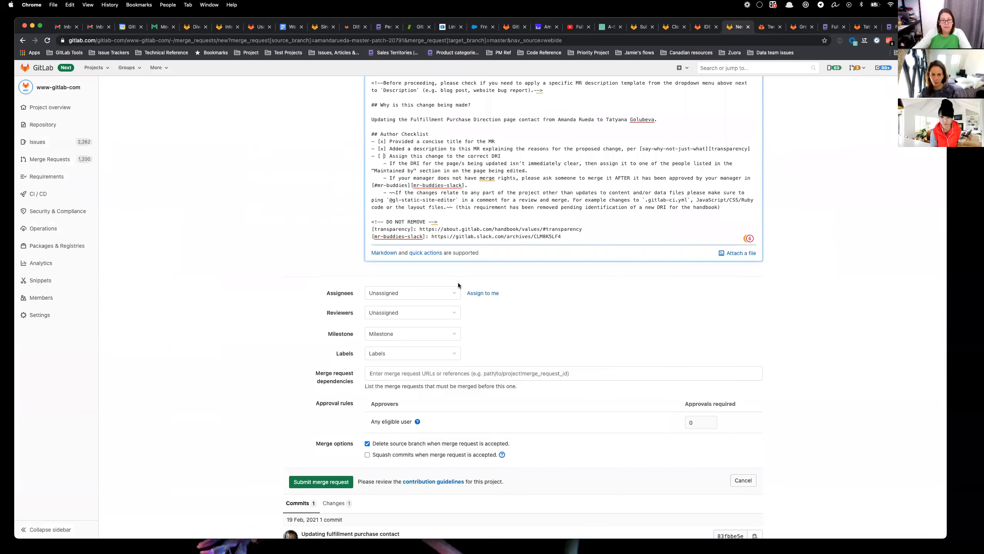
# - Apply the group::fulfillment label to the new merge request
pyautogui.click(399, 353)
pyautogui.write('fulfil')
pyautogui.click(409, 418)
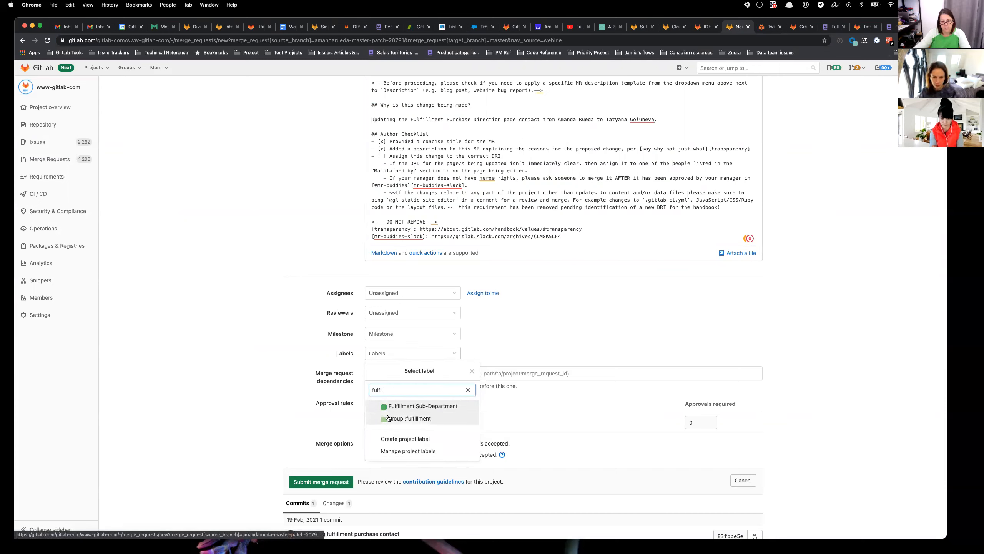
pyautogui.click(296, 367)
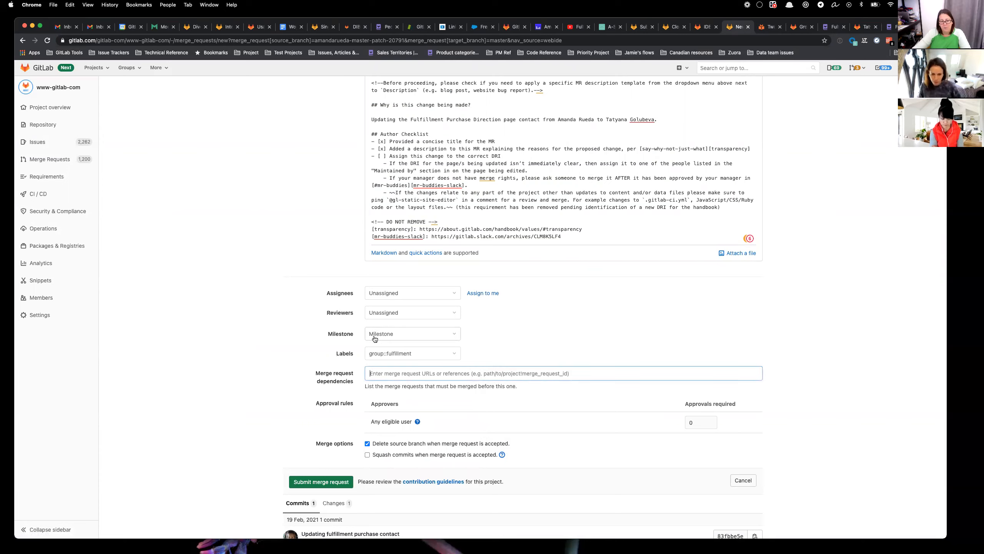
# - Enable squashing commits on merge and submit the merge request
pyautogui.scroll(-3, 321, 368)
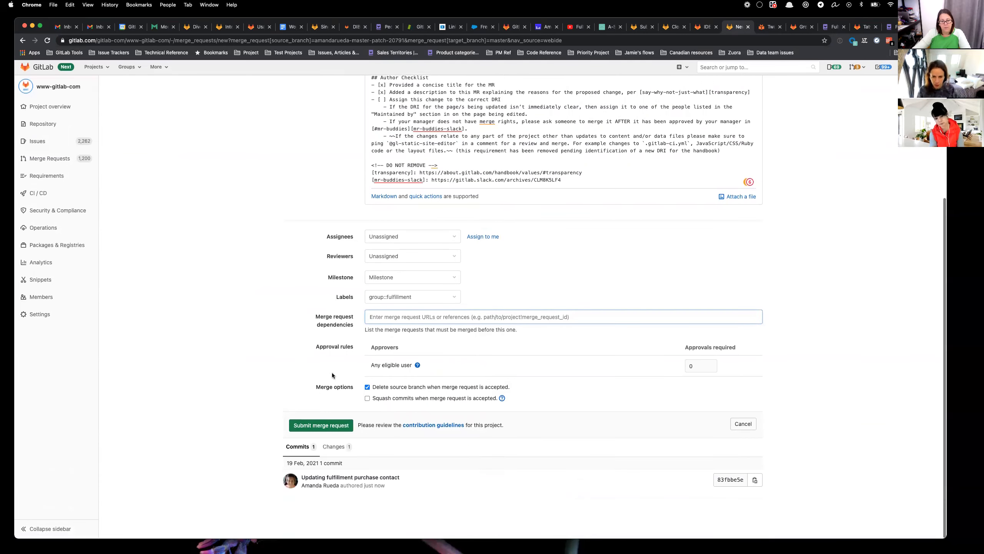
pyautogui.click(367, 399)
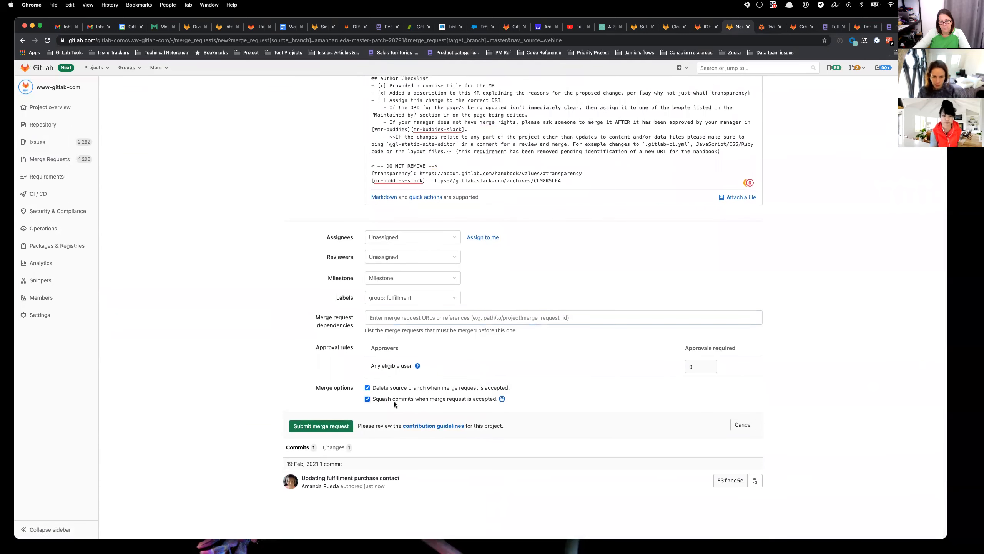
pyautogui.click(321, 426)
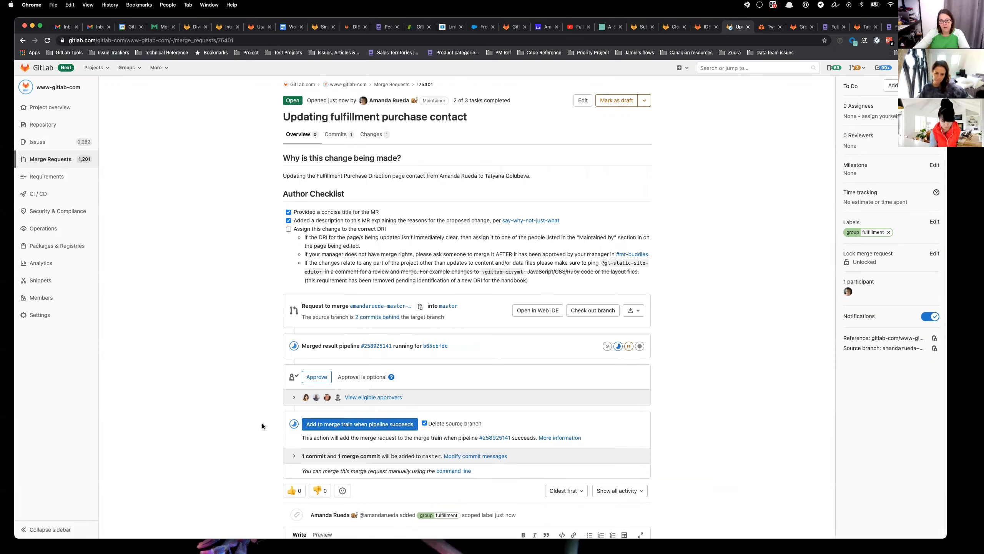
# - Set the merge request to join the merge train when its pipeline succeeds, then view the Fulfillment handbook
pyautogui.click(359, 427)
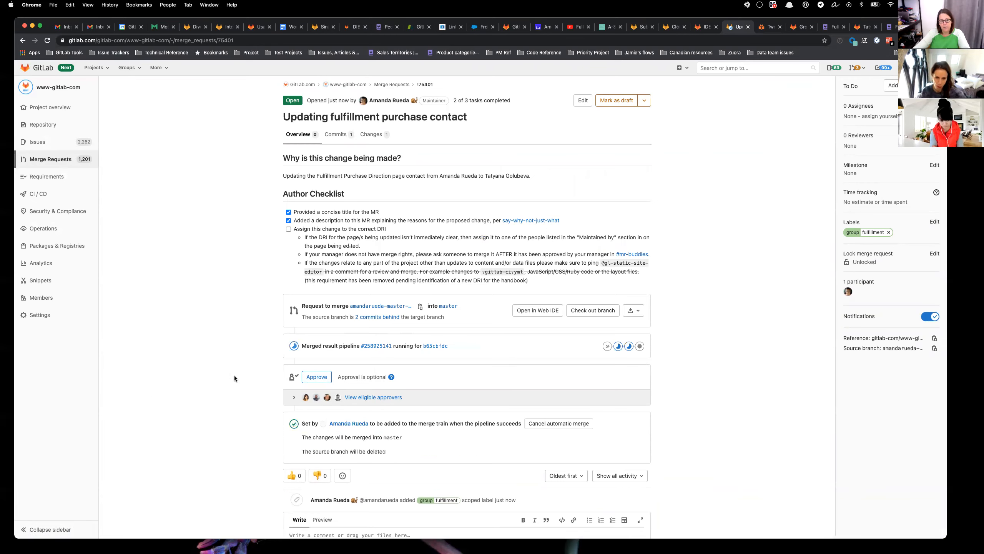
pyautogui.scroll(-3, 240, 379)
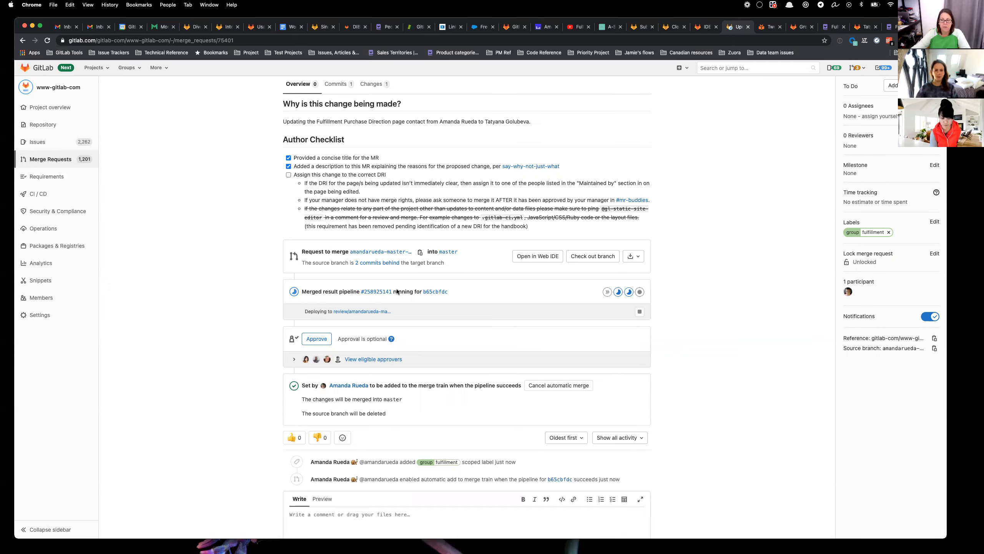
pyautogui.click(896, 27)
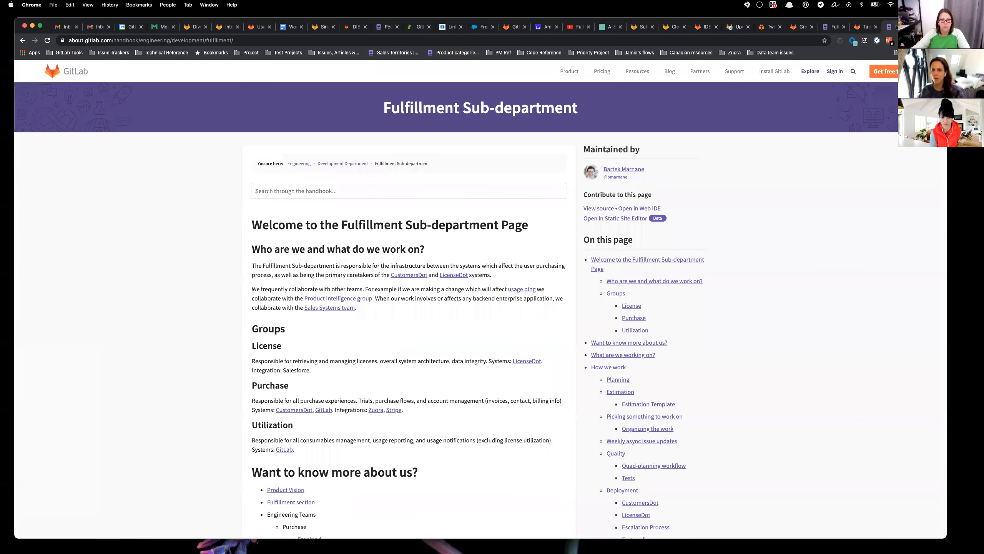
# - Check the handbook's Purchase section and other open pages, then return to the merge request page
pyautogui.click(830, 29)
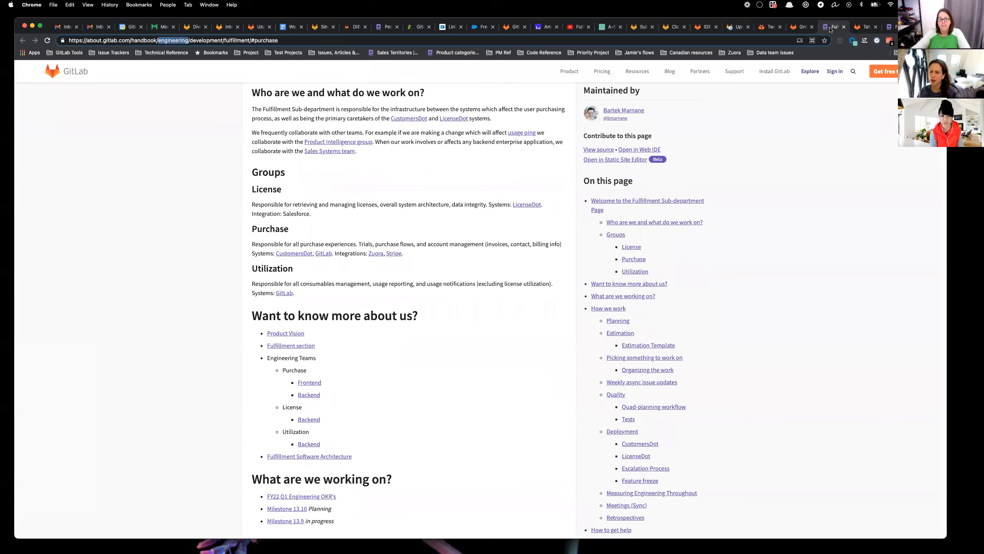
pyautogui.click(769, 26)
pyautogui.click(801, 26)
pyautogui.click(738, 26)
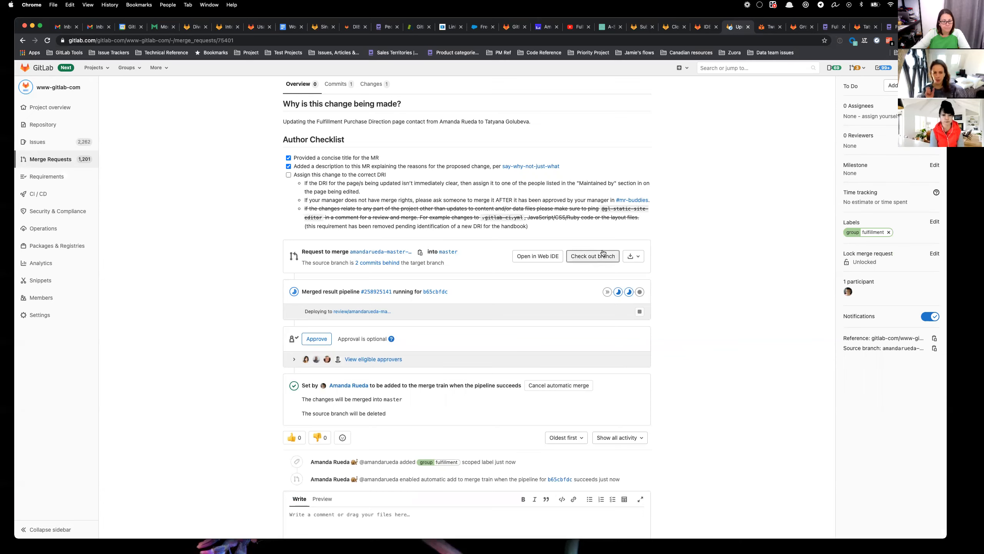
pyautogui.scroll(-3, 603, 252)
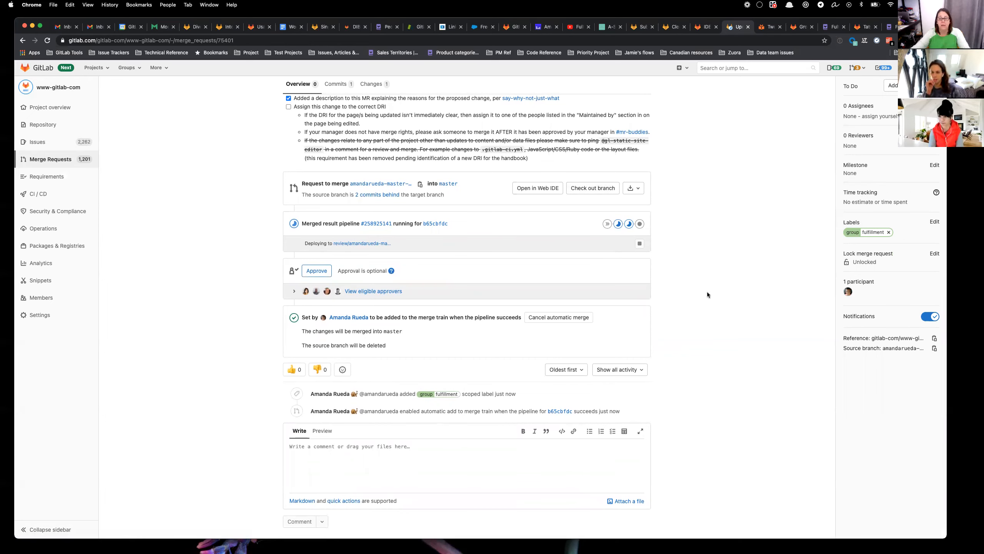
pyautogui.scroll(5, 707, 293)
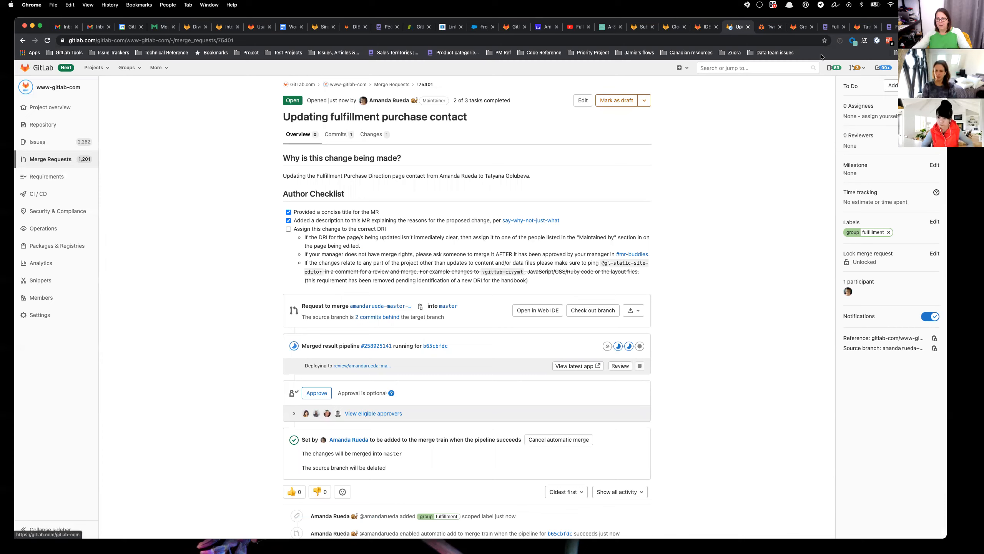
pyautogui.click(934, 222)
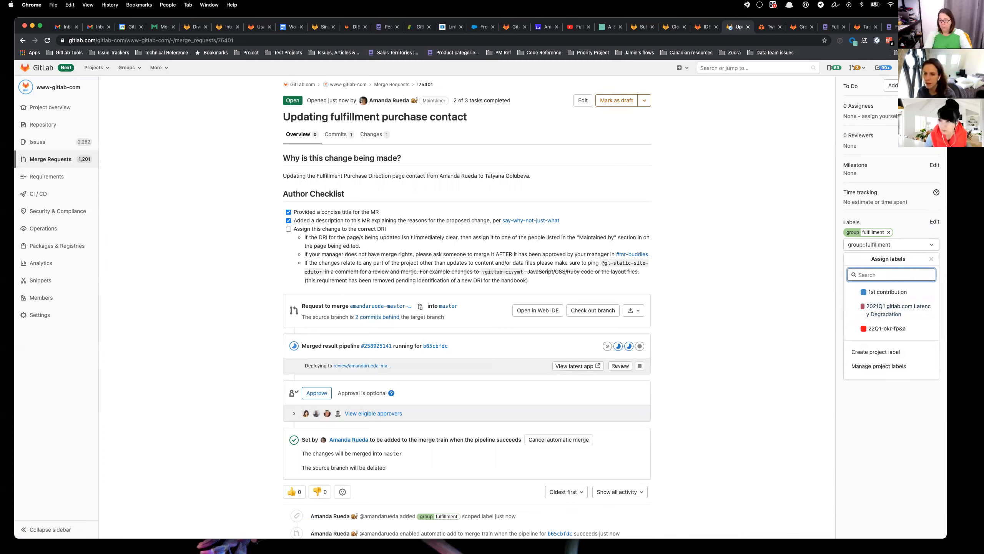
pyautogui.write('growth')
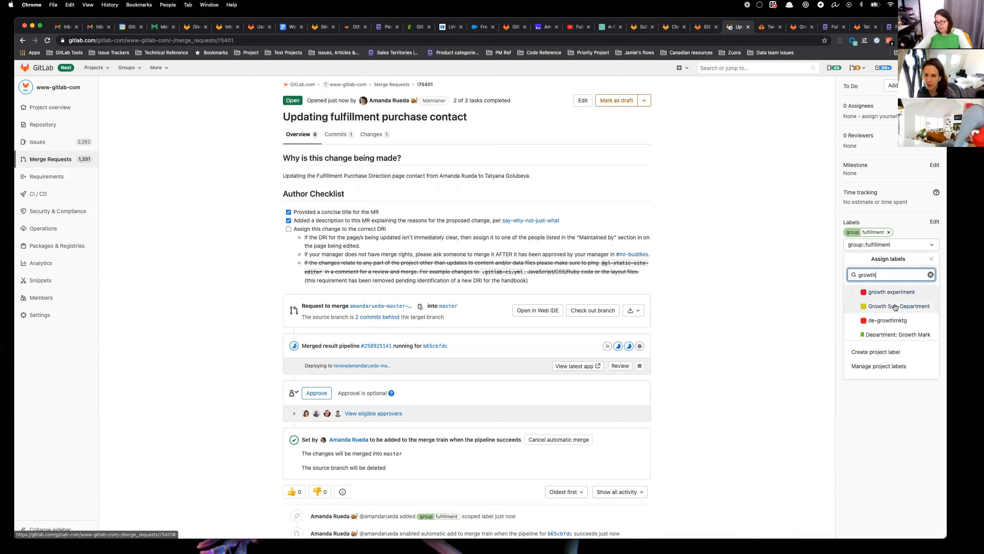
pyautogui.scroll(-2, 895, 308)
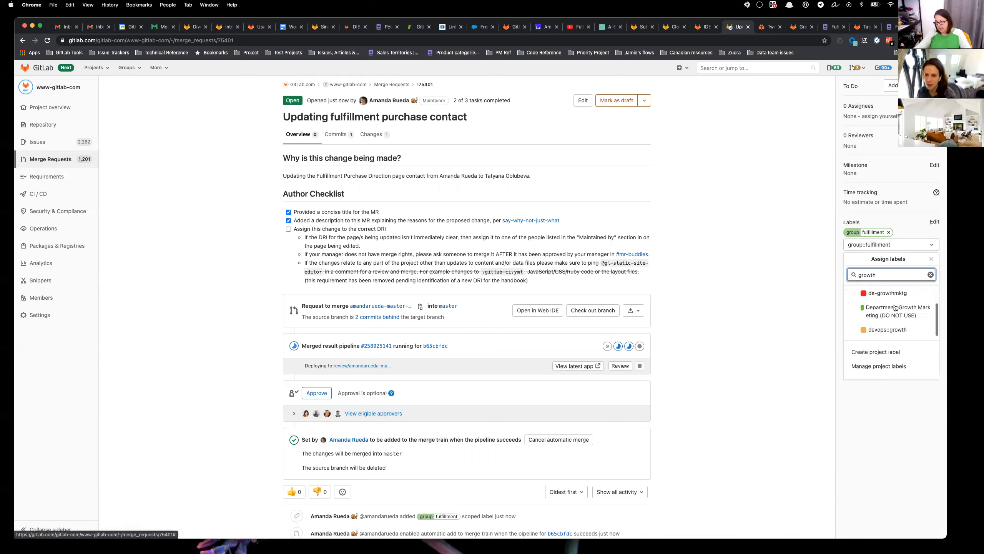
pyautogui.click(883, 335)
pyautogui.click(792, 286)
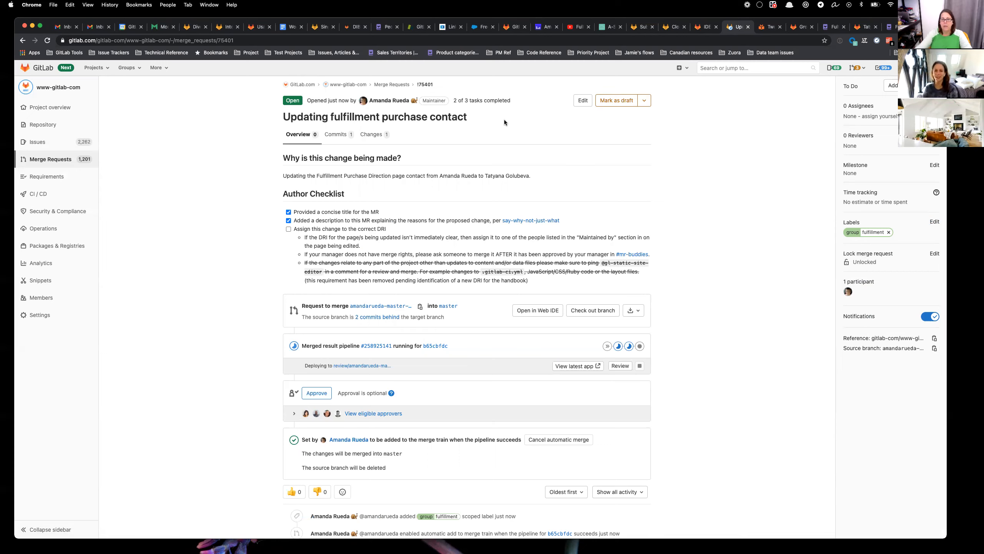
pyautogui.click(48, 41)
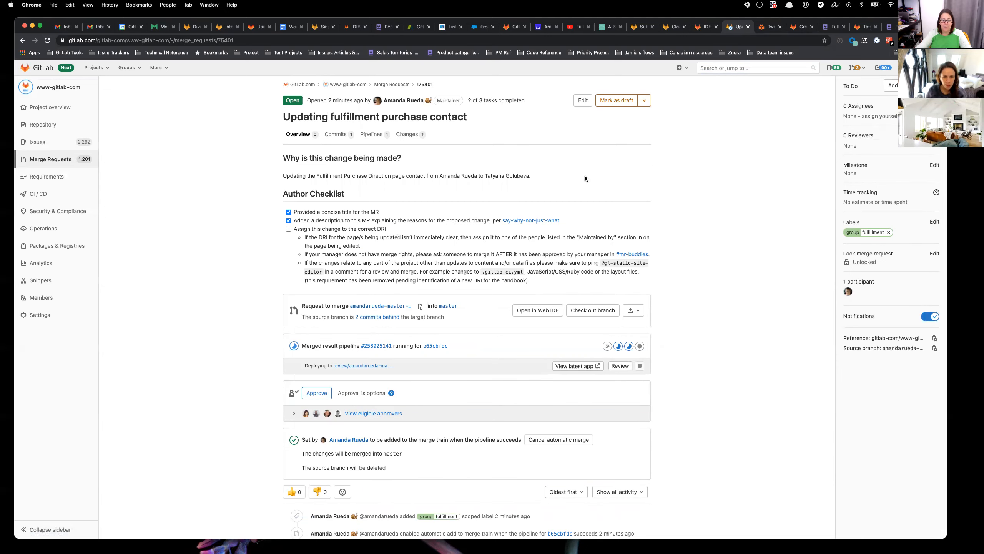
pyautogui.click(801, 27)
# - Load the Group Direction - Provision page by changing 'purchase' to 'provision' in the URL
pyautogui.click(768, 28)
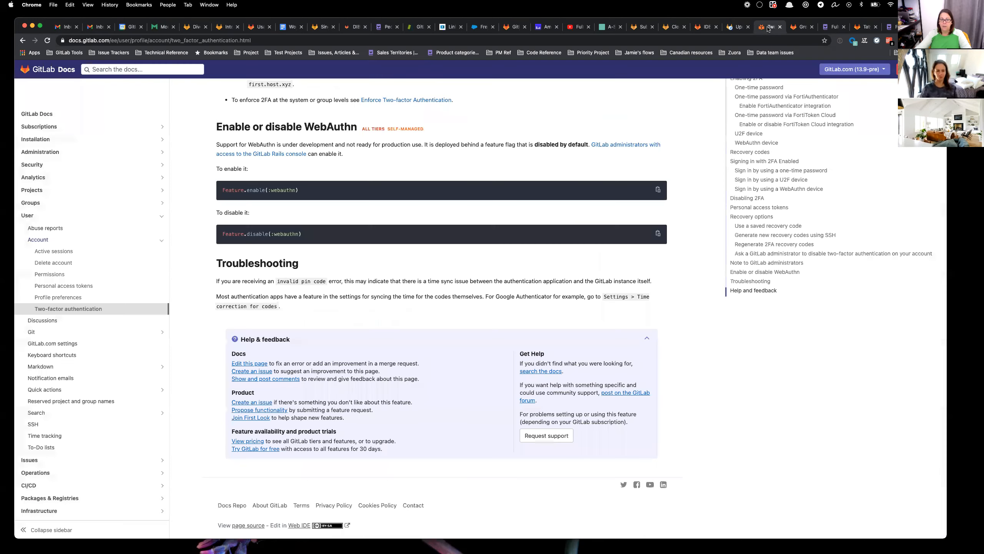
pyautogui.click(712, 27)
pyautogui.click(806, 27)
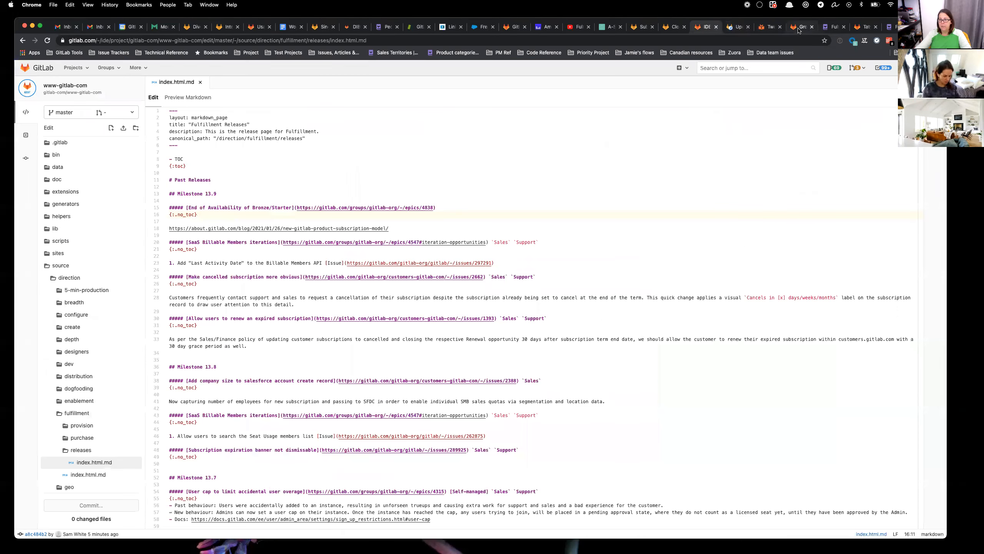
pyautogui.doubleClick(174, 40)
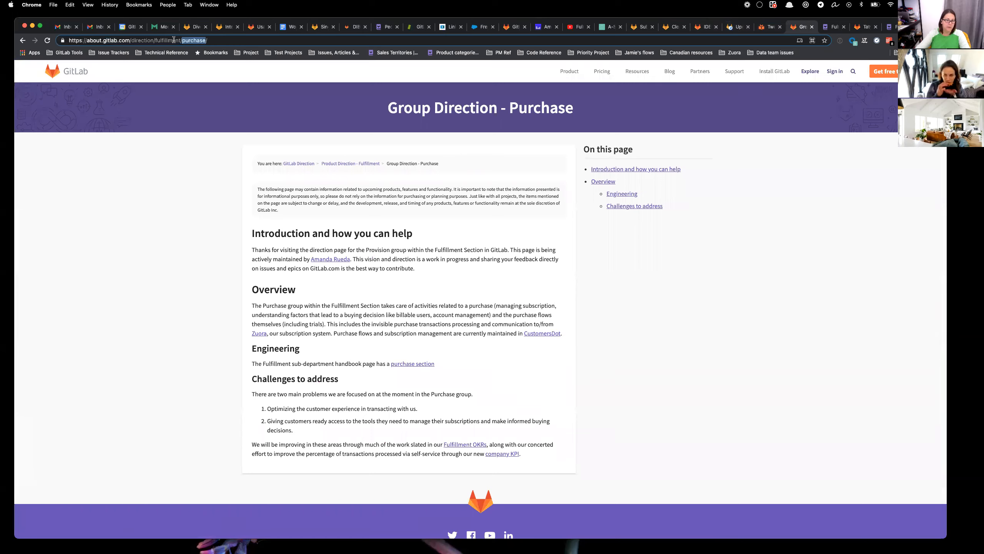
pyautogui.write('provision')
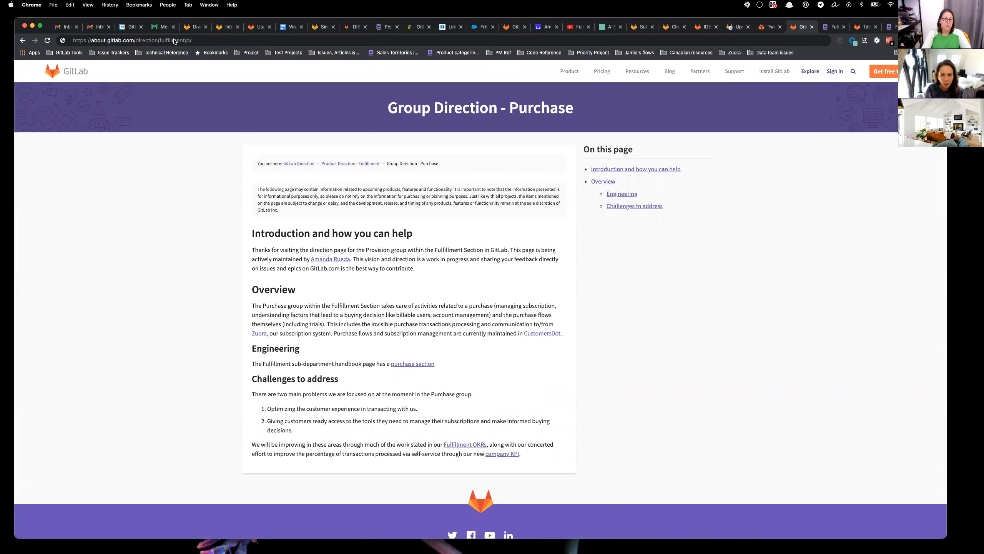
pyautogui.press('Return')
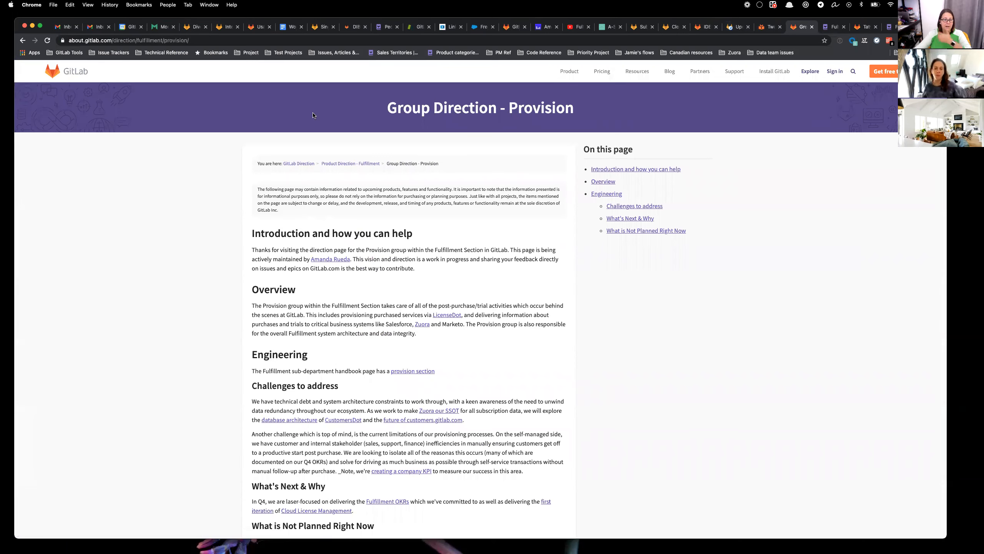
# - Open the Provision page's index.html.md source in the Web IDE in a new tab
pyautogui.doubleClick(169, 40)
pyautogui.scroll(-10, 386, 208)
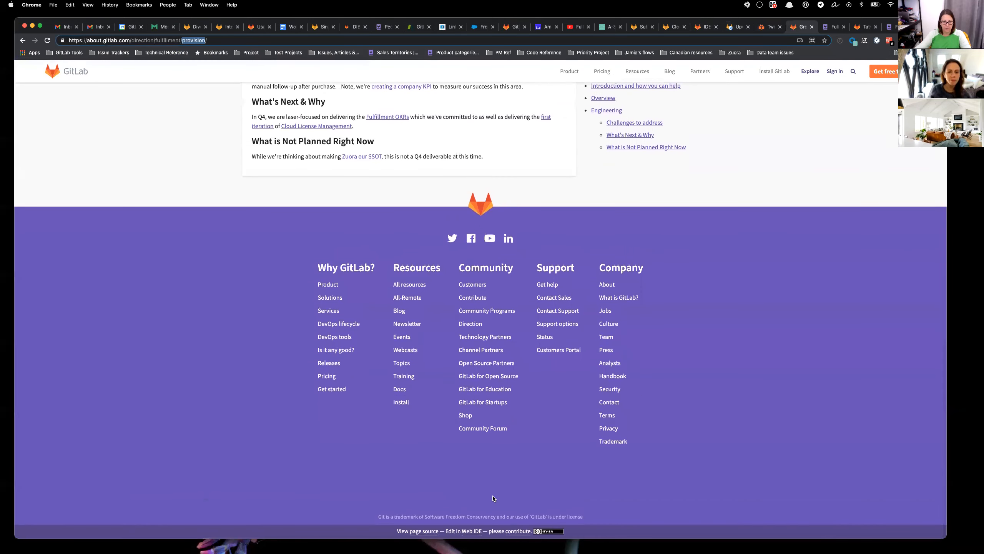
pyautogui.rightClick(472, 531)
pyautogui.click(499, 401)
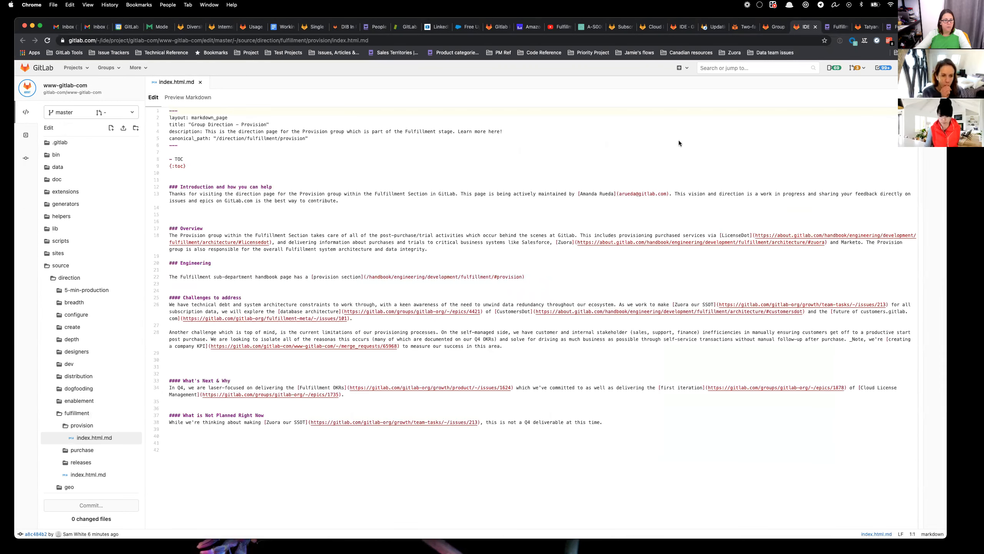
# - Replace Provision with License in the title, canonical_path (license) and introduction sentence of index.html.md
pyautogui.click(210, 124)
pyautogui.doubleClick(251, 125)
pyautogui.write('licen')
pyautogui.press('BackSpace')
pyautogui.press('BackSpace')
pyautogui.press('BackSpace')
pyautogui.press('BackSpace')
pyautogui.press('BackSpace')
pyautogui.write('License')
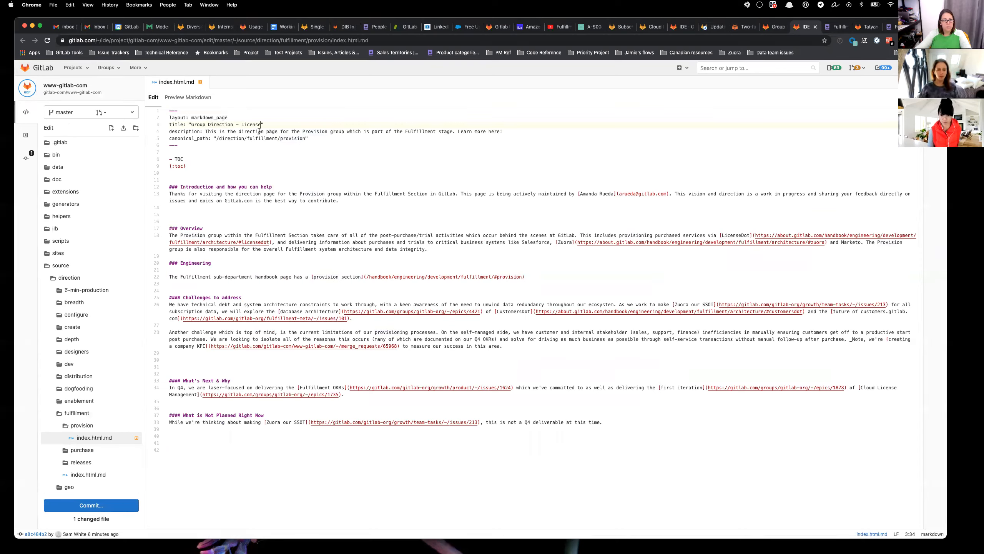
pyautogui.doubleClick(286, 139)
pyautogui.write('license')
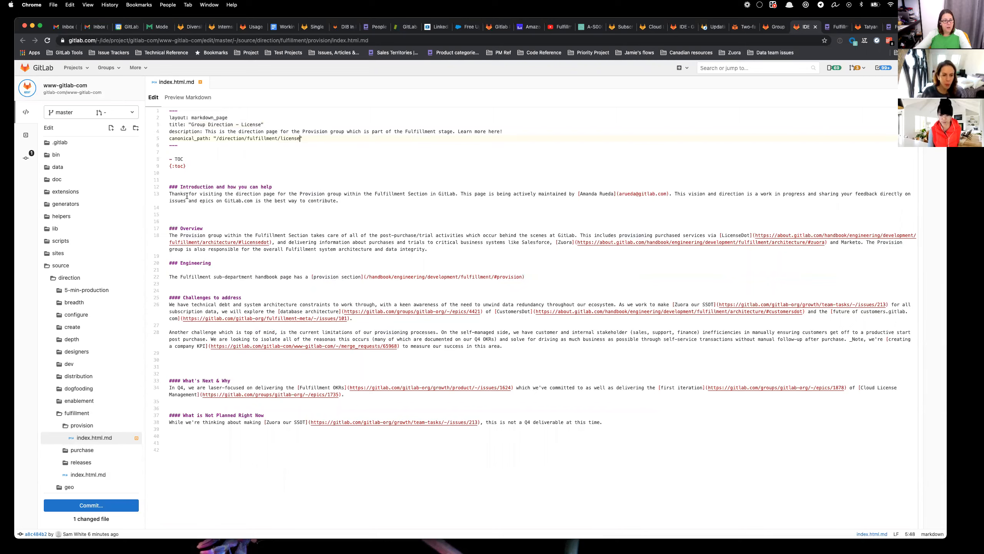
pyautogui.doubleClick(306, 192)
pyautogui.write('License')
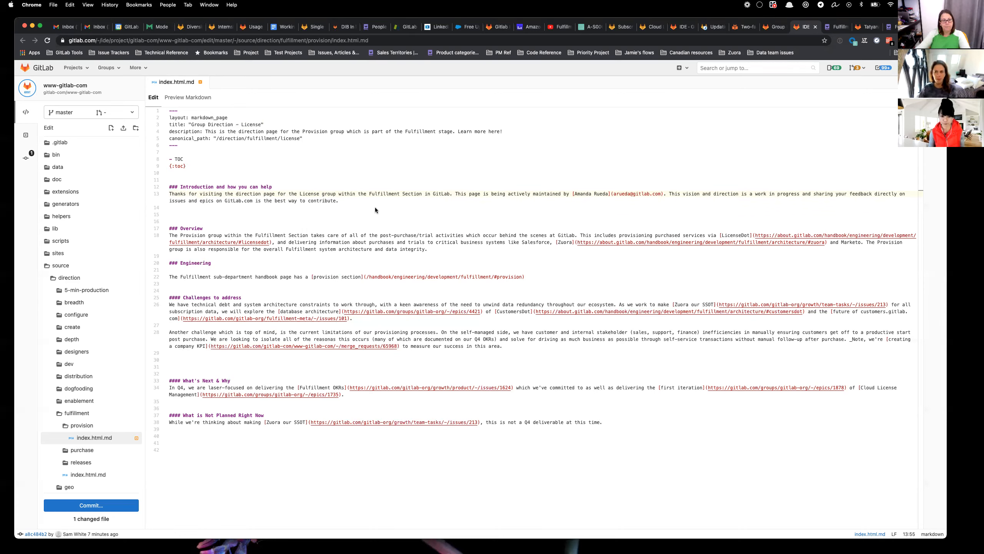
pyautogui.doubleClick(584, 193)
# - Replace the line 13 maintainer name with the new maintainer's name and delete the old e-mail address
pyautogui.hotkey('shift', 'Right')
pyautogui.hotkey('shift', 'Right')
pyautogui.hotkey('shift', 'Right')
pyautogui.hotkey('shift', 'Right')
pyautogui.hotkey('shift', 'Right')
pyautogui.hotkey('shift', 'Right')
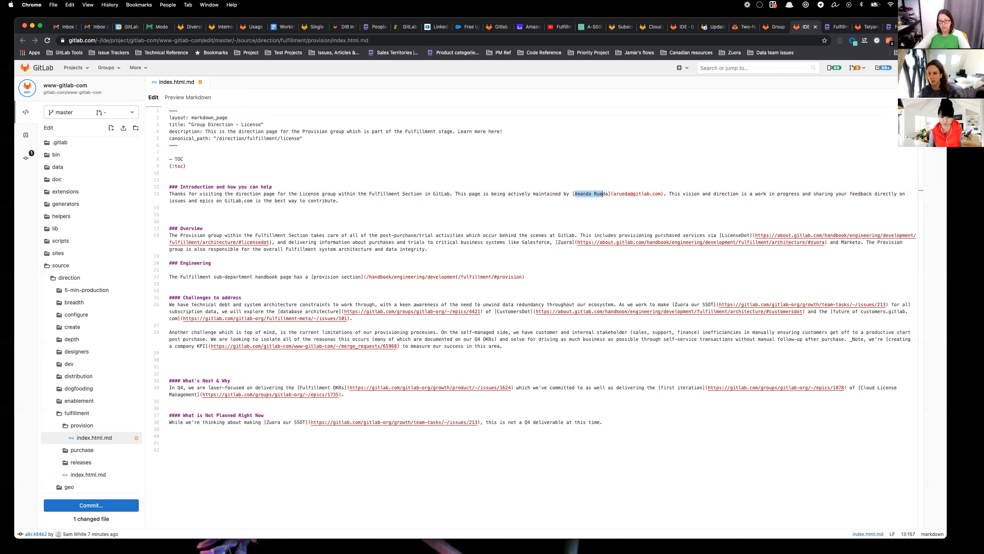
pyautogui.write('Teresa')
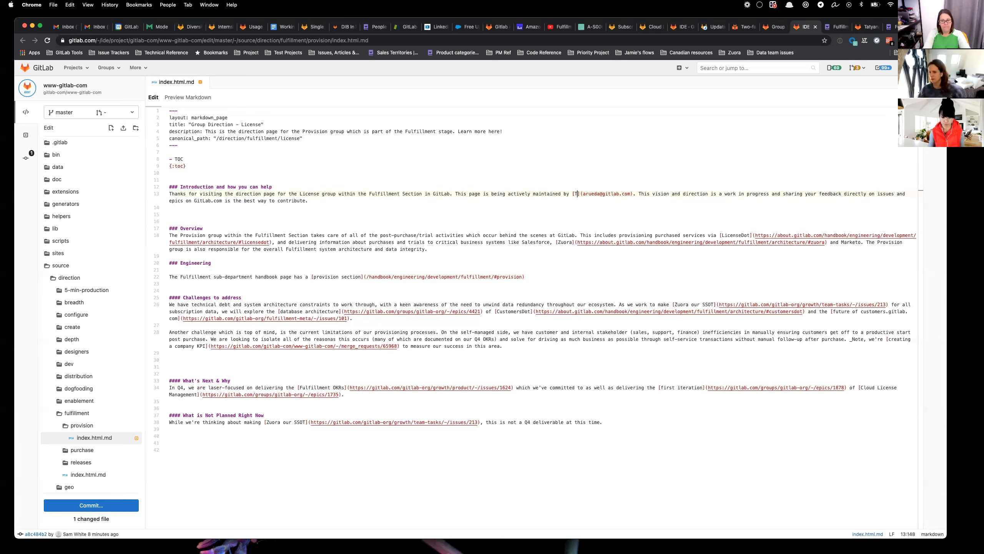
pyautogui.write(' Tison')
pyautogui.press('Right')
pyautogui.hotkey('shift', 'Right')
pyautogui.hotkey('shift', 'Right')
pyautogui.hotkey('shift', 'Right')
pyautogui.hotkey('shift', 'Right')
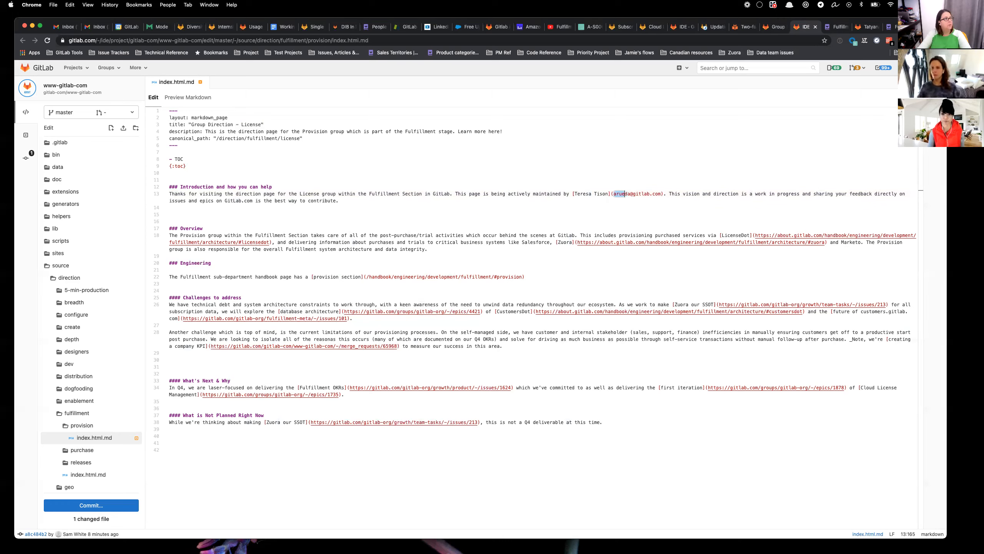
pyautogui.hotkey('shift', 'Right')
pyautogui.hotkey('shift', 'Right')
pyautogui.hotkey('shift', 'Right')
pyautogui.hotkey('shift', 'Right')
pyautogui.hotkey('shift', 'Right')
pyautogui.hotkey('shift', 'Right')
pyautogui.hotkey('shift', 'Right')
pyautogui.hotkey('shift', 'Right')
pyautogui.hotkey('shift', 'Right')
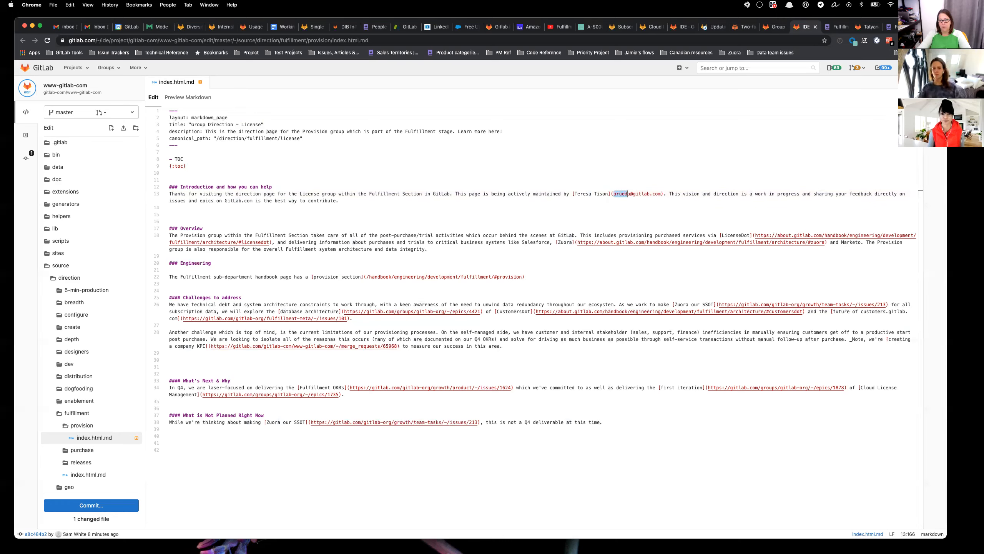
pyautogui.hotkey('shift', 'Right')
pyautogui.hotkey('shift', 'Right')
pyautogui.hotkey('shift', 'Right')
pyautogui.hotkey('shift', 'Right')
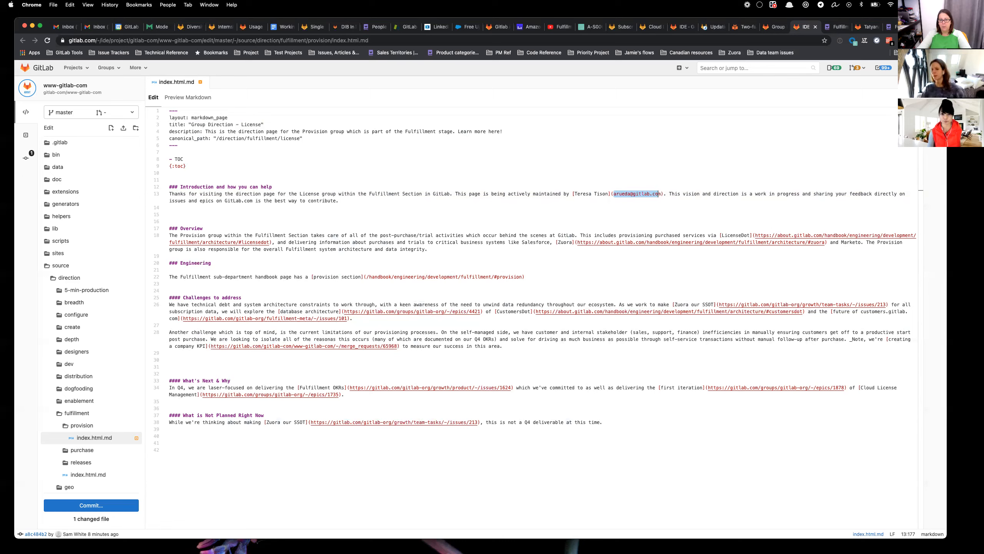
pyautogui.press('BackSpace')
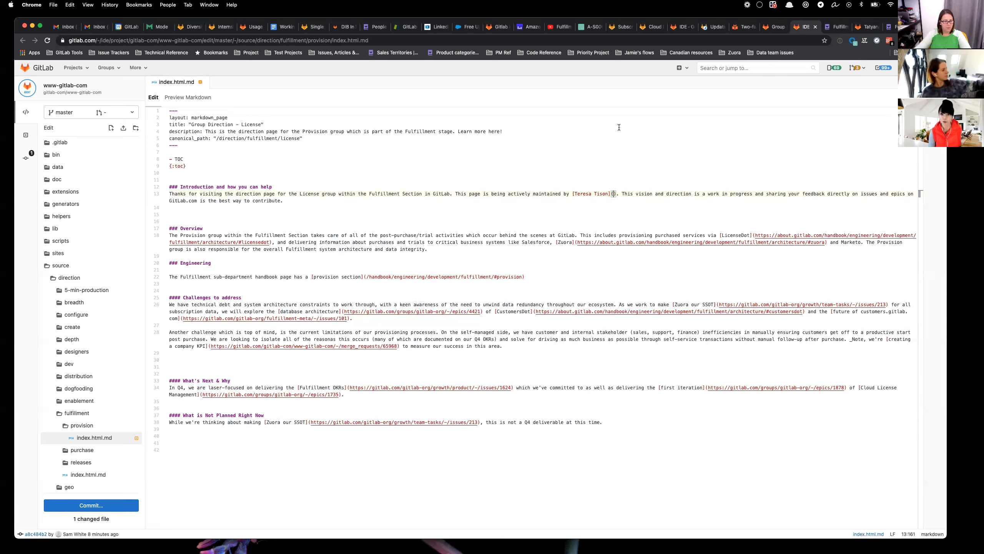
pyautogui.click(868, 27)
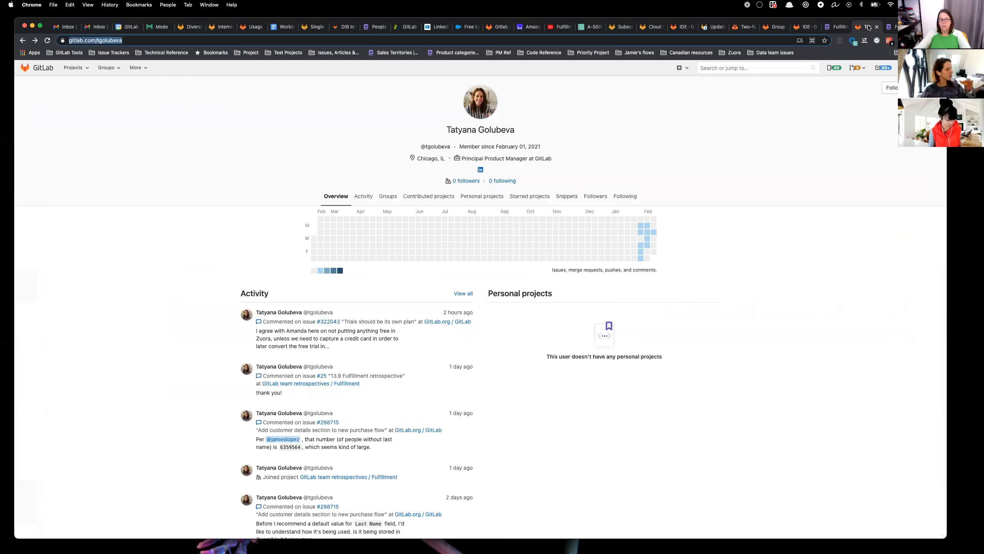
# - Find the new maintainer's GitLab profile by editing the username in the URL, then return to the Web IDE
pyautogui.doubleClick(108, 41)
pyautogui.write('tt')
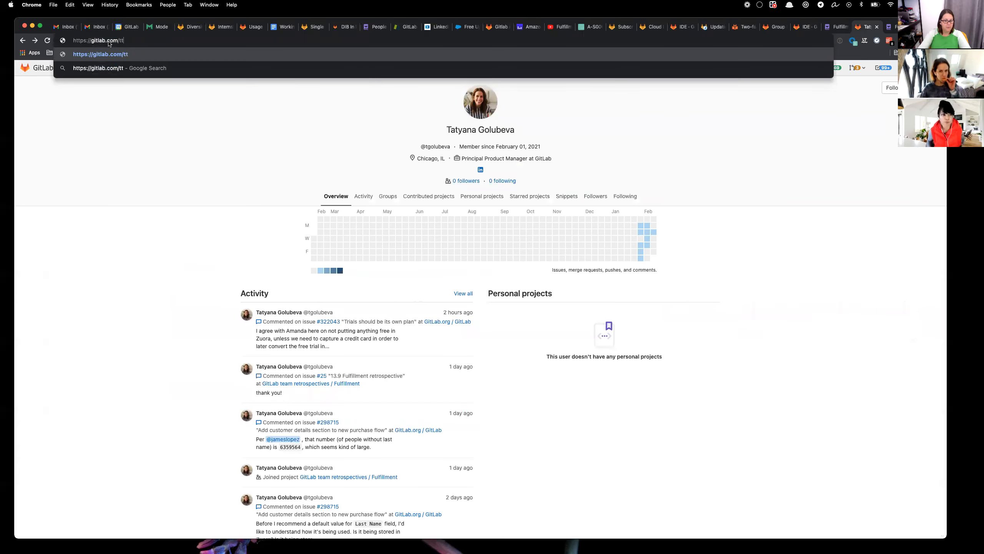
pyautogui.write('ison')
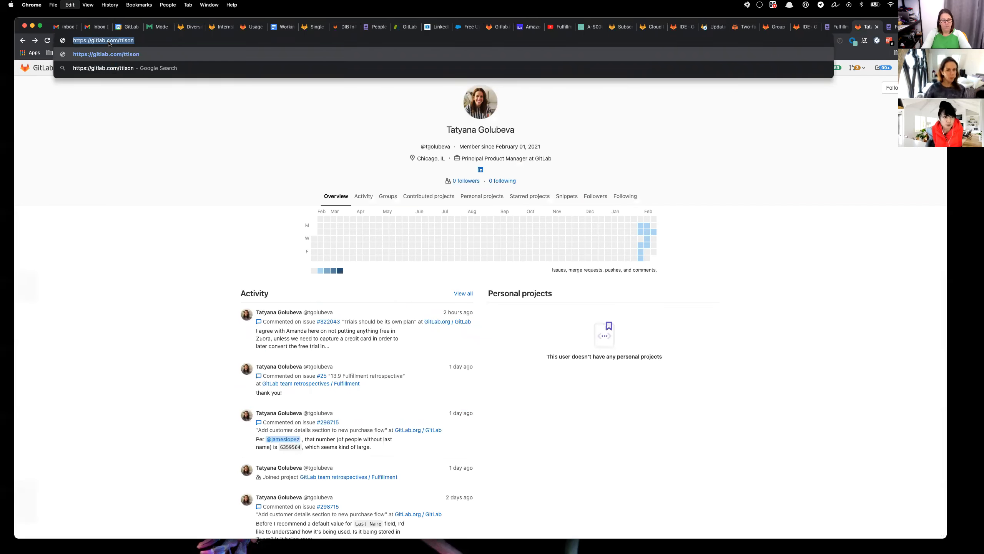
pyautogui.press('Return')
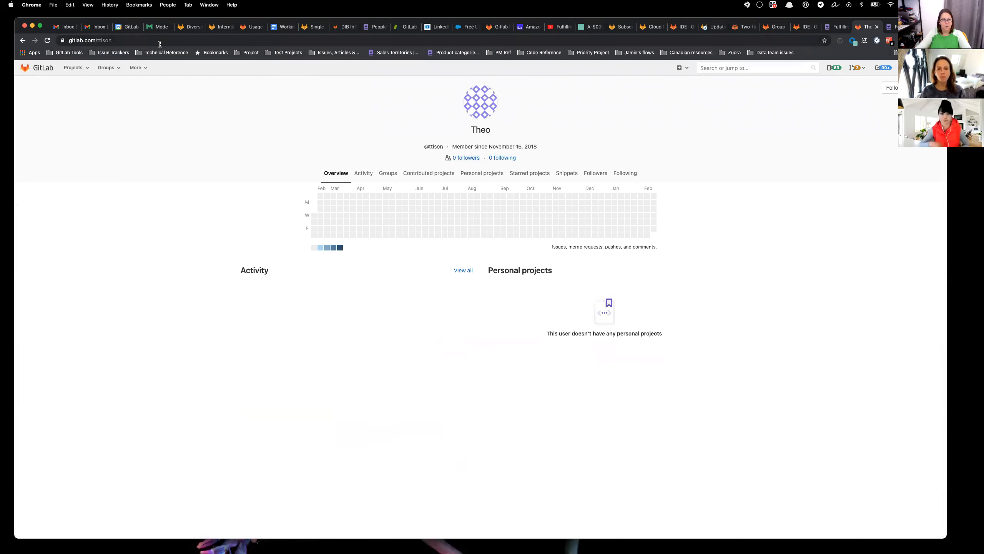
pyautogui.click(109, 39)
pyautogui.click(100, 41)
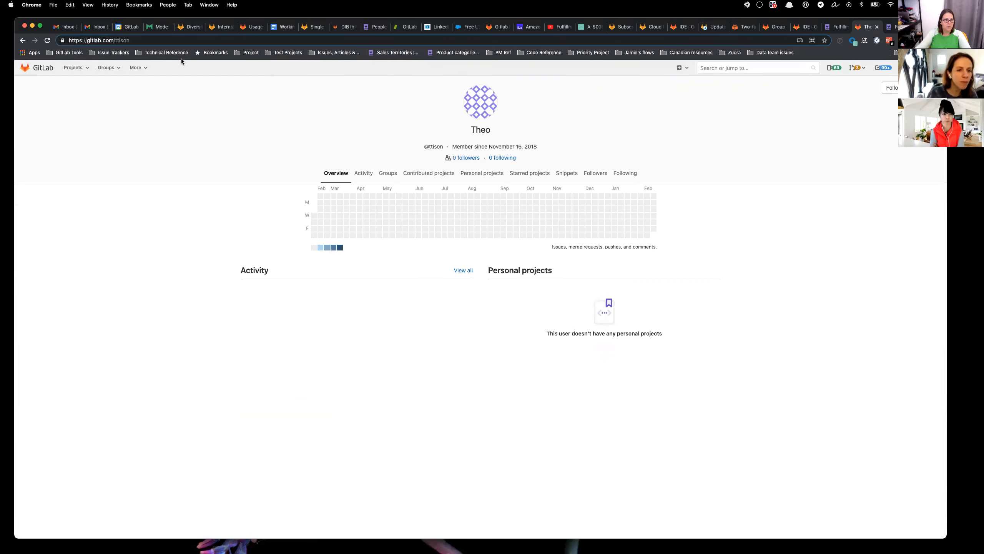
pyautogui.write('eresa')
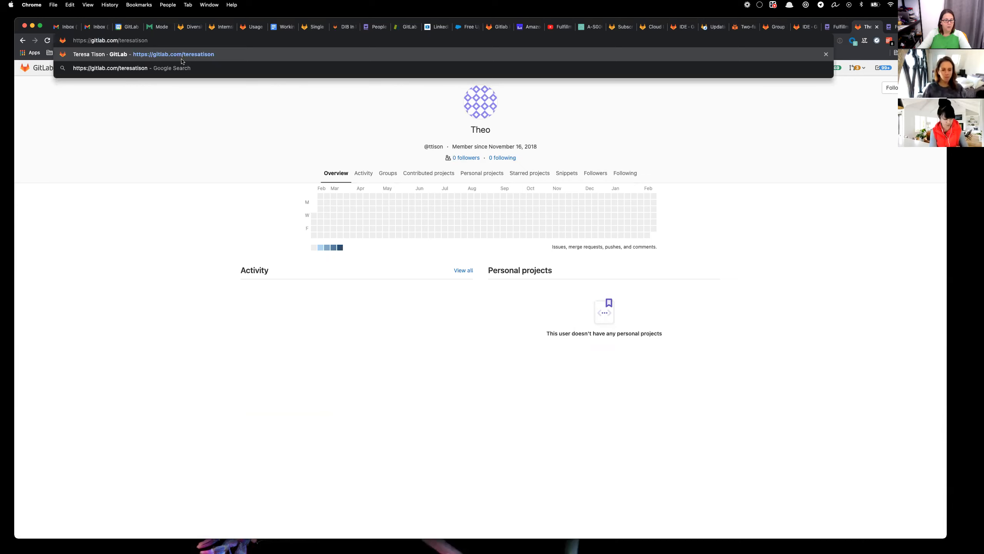
pyautogui.click(182, 58)
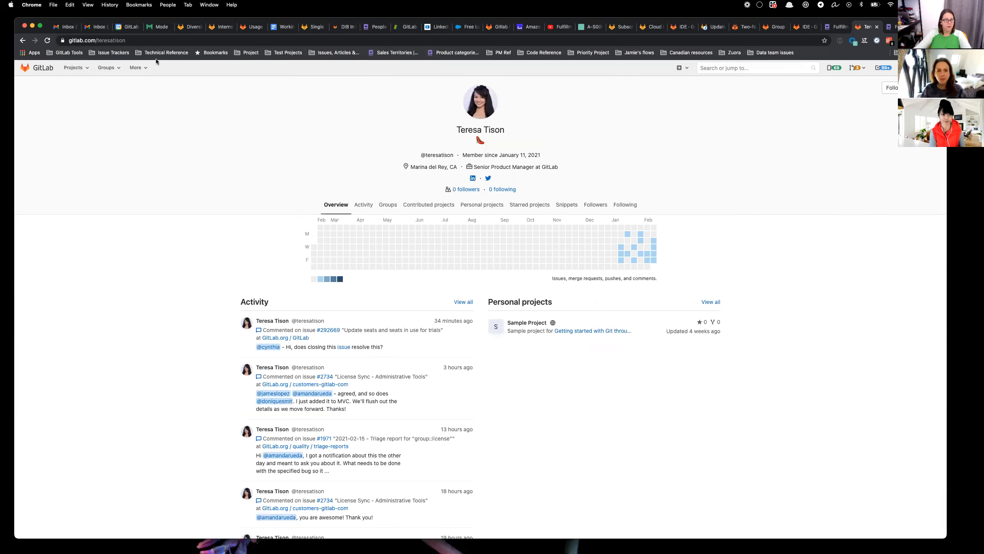
pyautogui.click(122, 39)
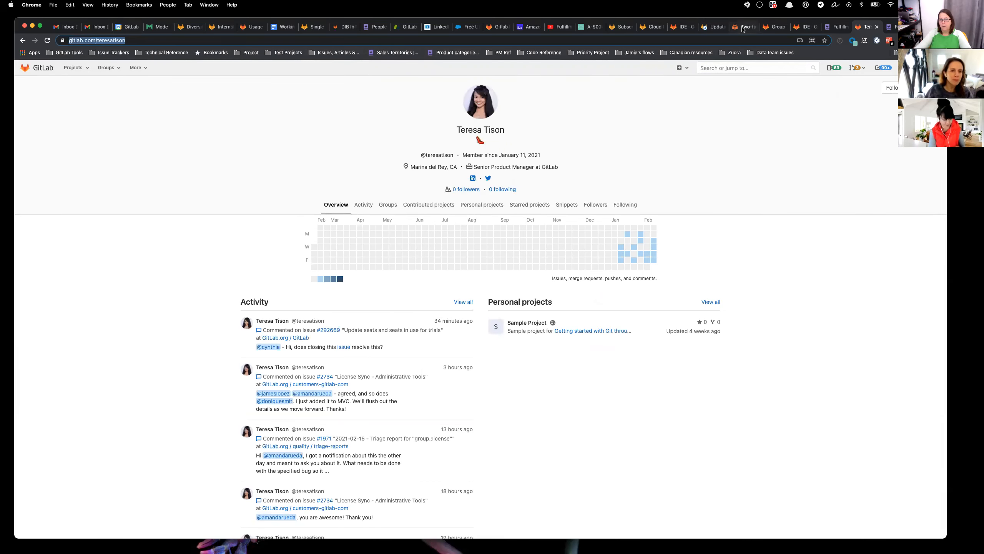
pyautogui.click(744, 27)
pyautogui.click(804, 27)
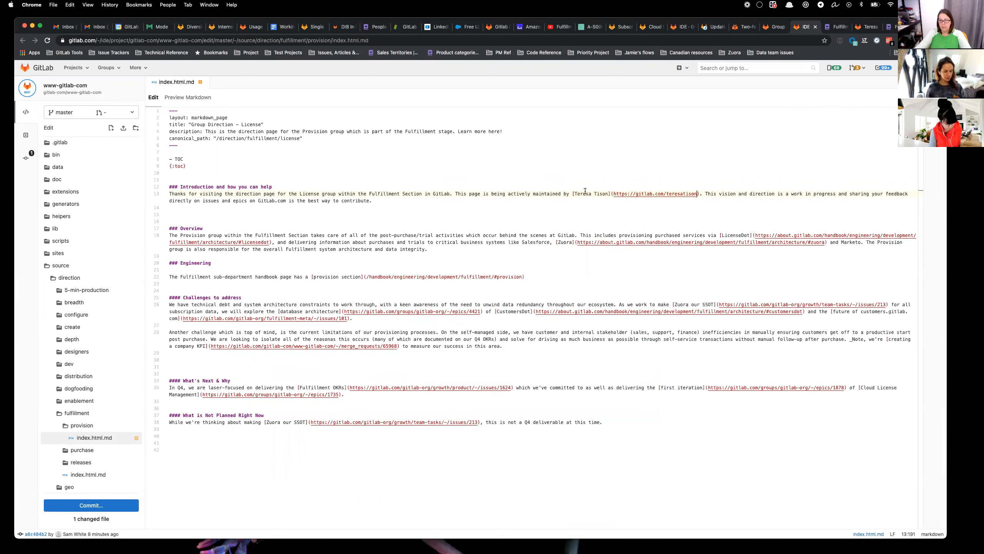
# - Change Provision to License on line 18 and replace other 'provision' matches with License using Find in selection
pyautogui.doubleClick(193, 234)
pyautogui.write('License')
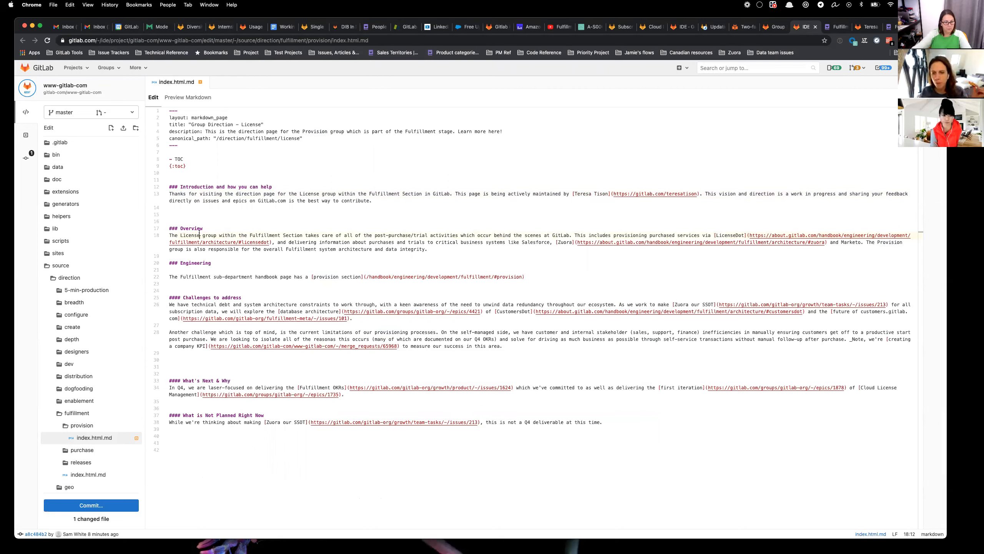
pyautogui.press('super+f')
pyautogui.write('provision')
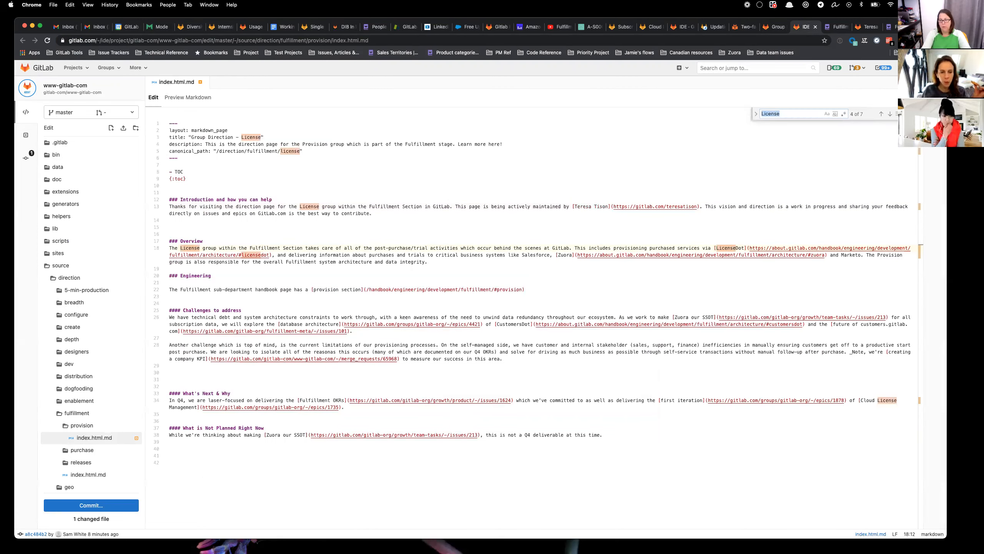
pyautogui.click(896, 115)
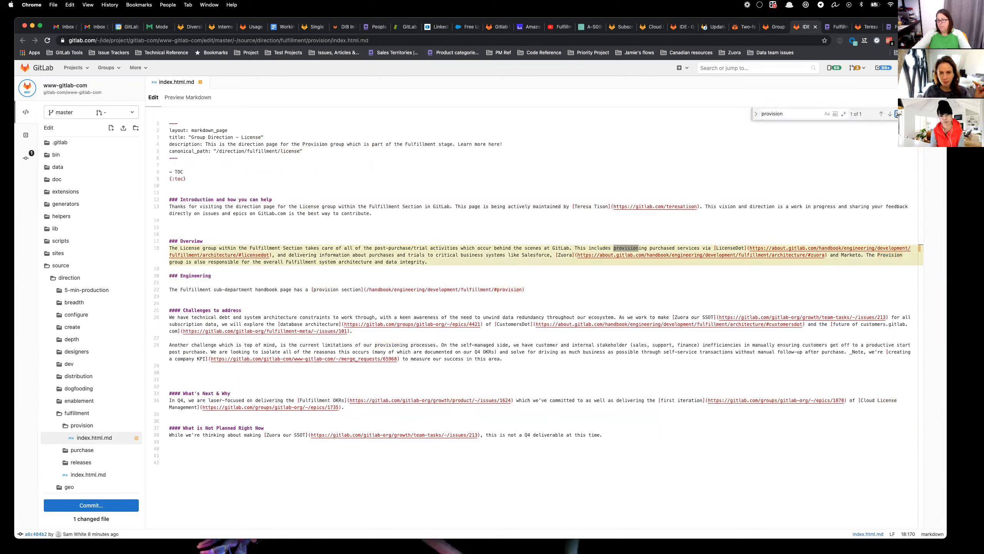
pyautogui.click(755, 114)
pyautogui.click(804, 126)
pyautogui.write('License')
pyautogui.press('Return')
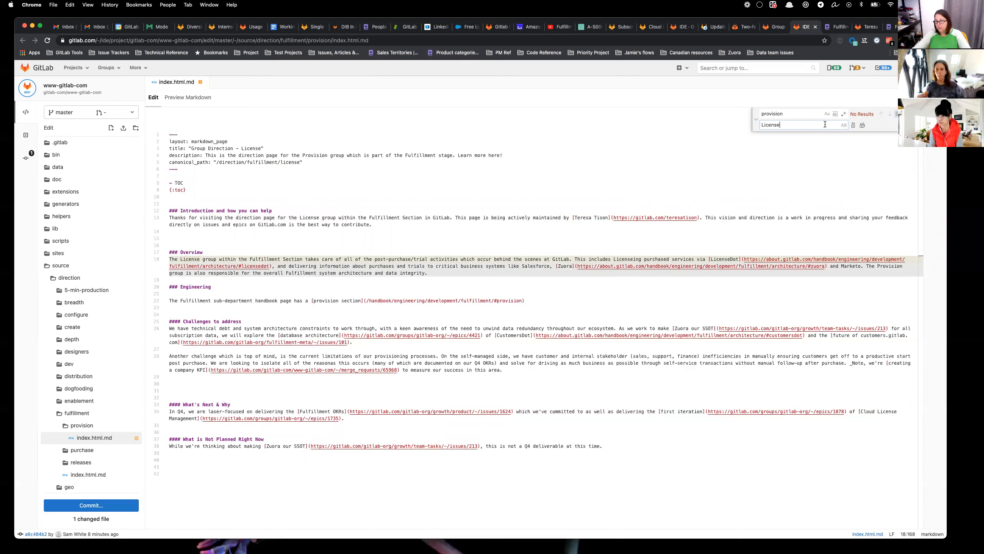
pyautogui.click(756, 128)
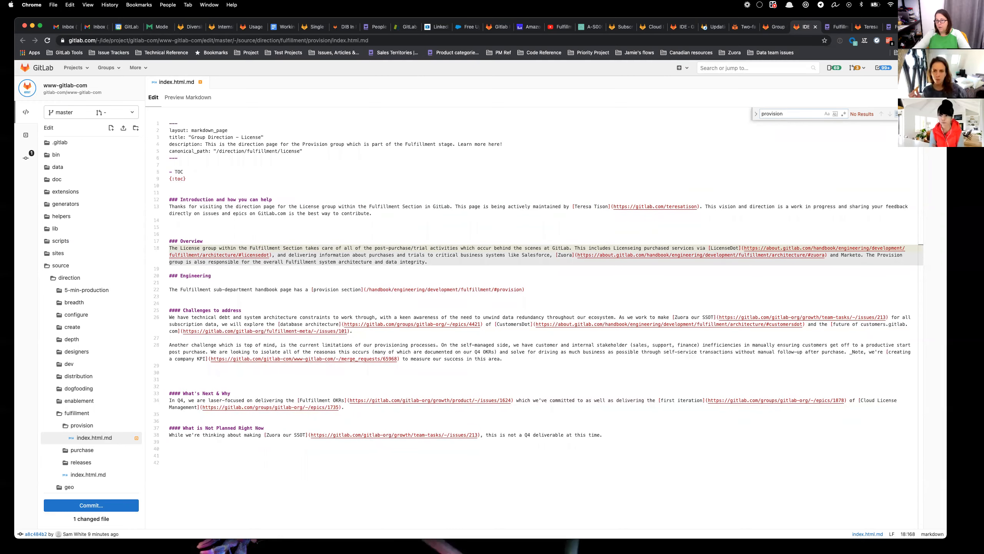
pyautogui.click(743, 211)
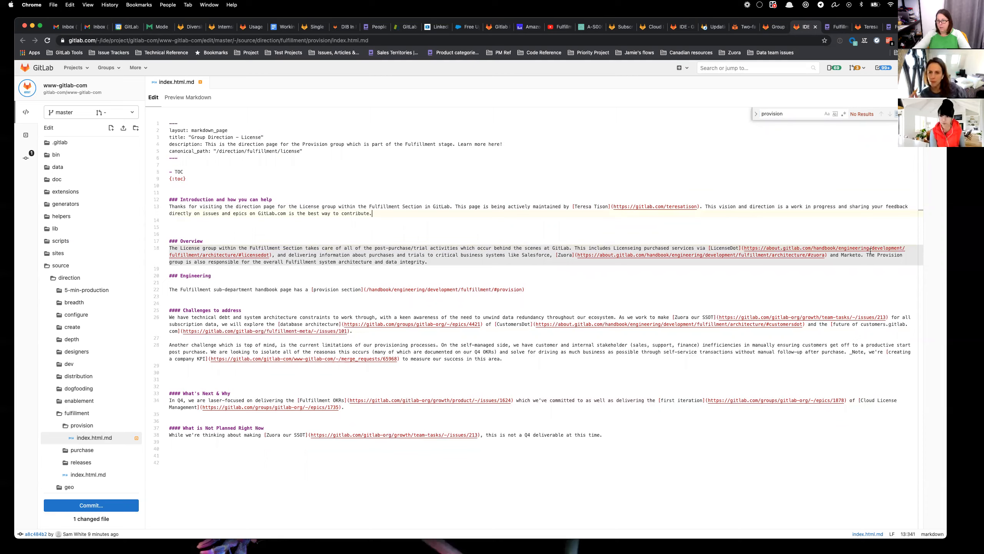
# - Paste License over the last Provision in the Overview paragraph and show the rendered preview
pyautogui.doubleClick(189, 247)
pyautogui.press('super+c')
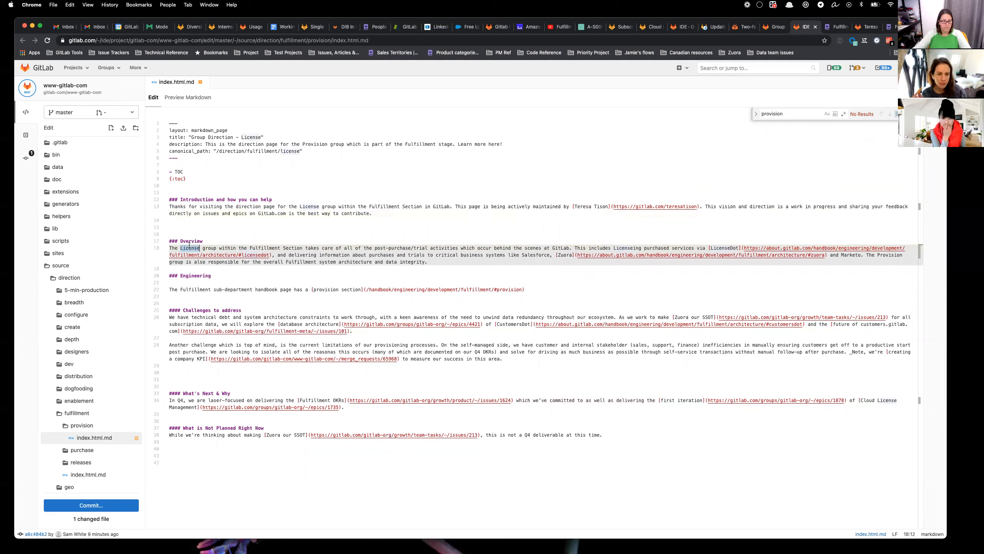
pyautogui.doubleClick(890, 254)
pyautogui.press('super+v')
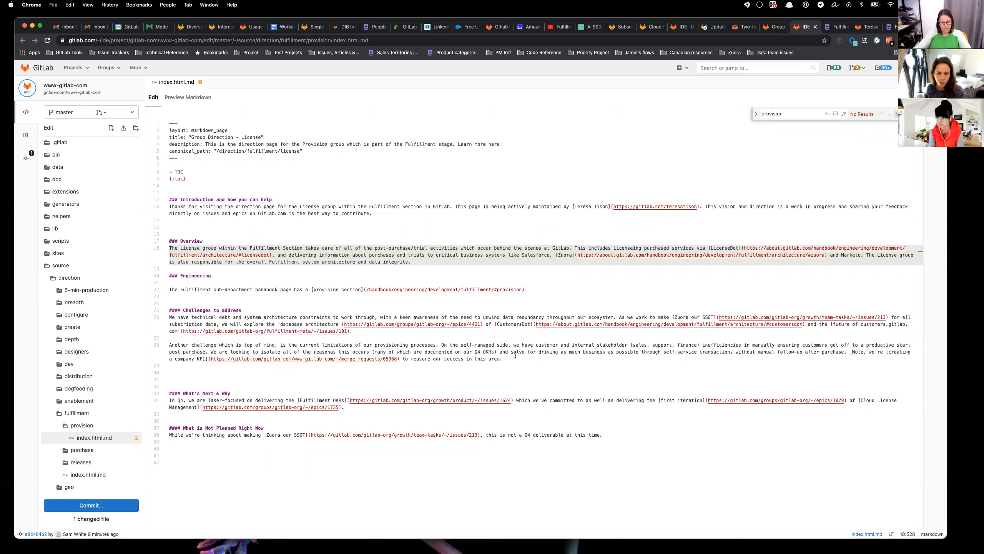
pyautogui.click(794, 115)
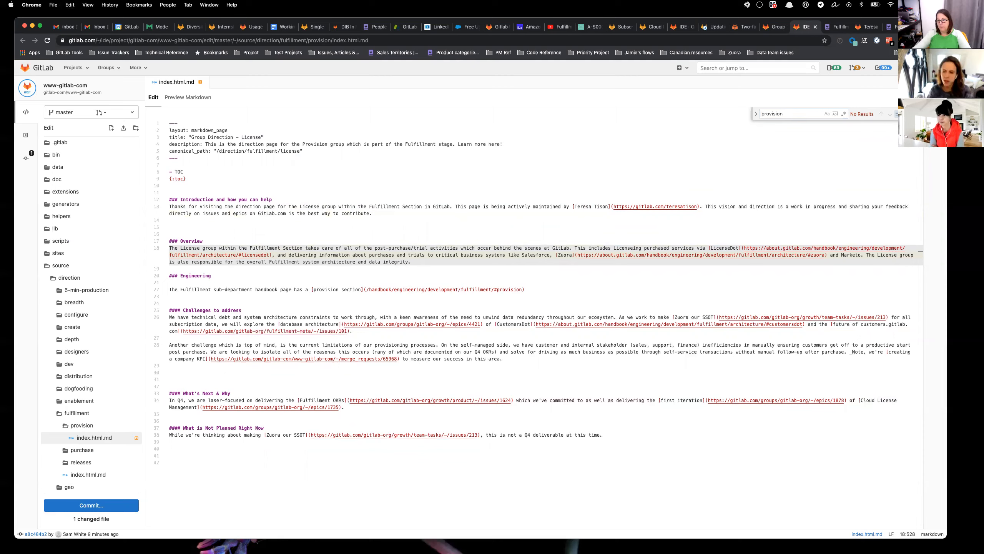
pyautogui.click(721, 151)
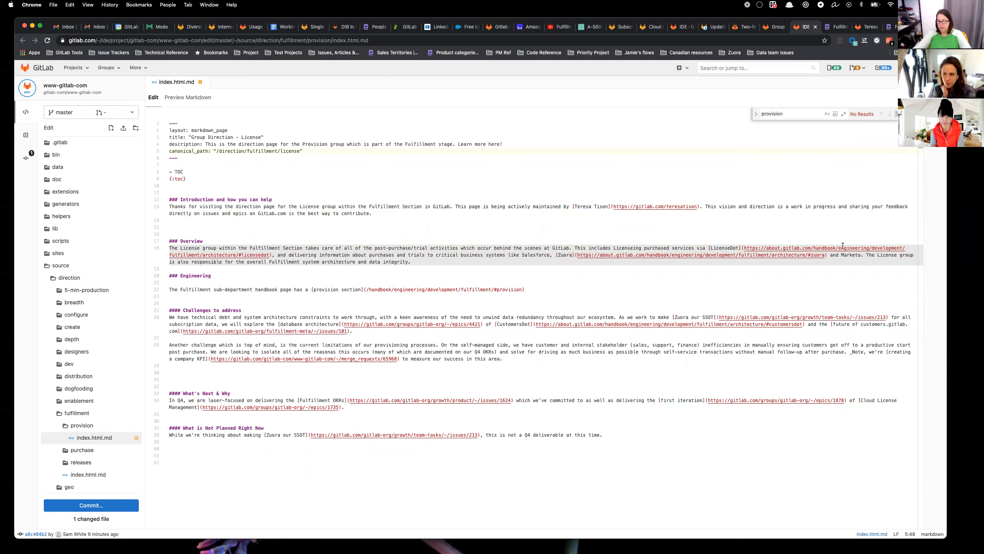
pyautogui.click(198, 98)
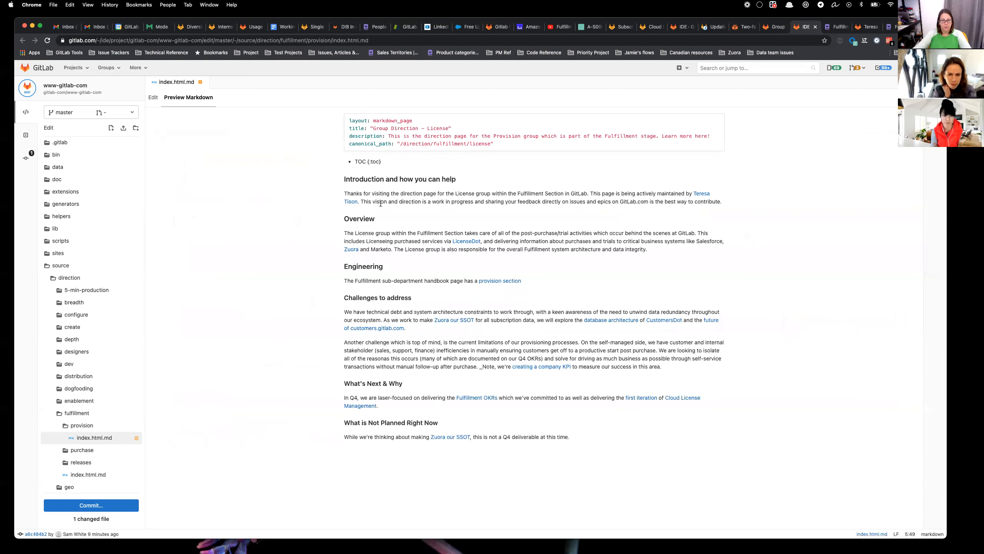
# - Open the LicenseDot and Zuora links from the preview in new tabs to check them
pyautogui.rightClick(465, 241)
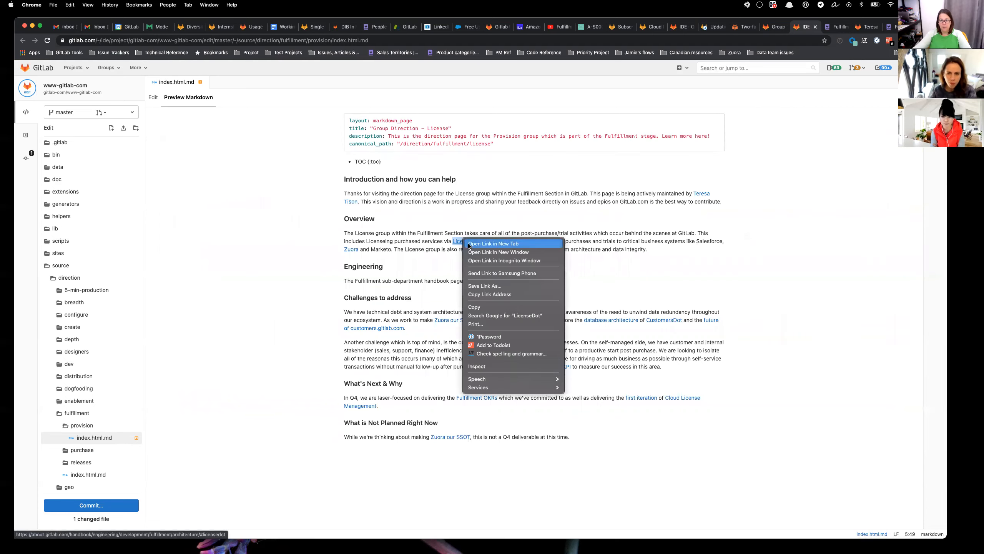
pyautogui.click(493, 244)
pyautogui.click(810, 26)
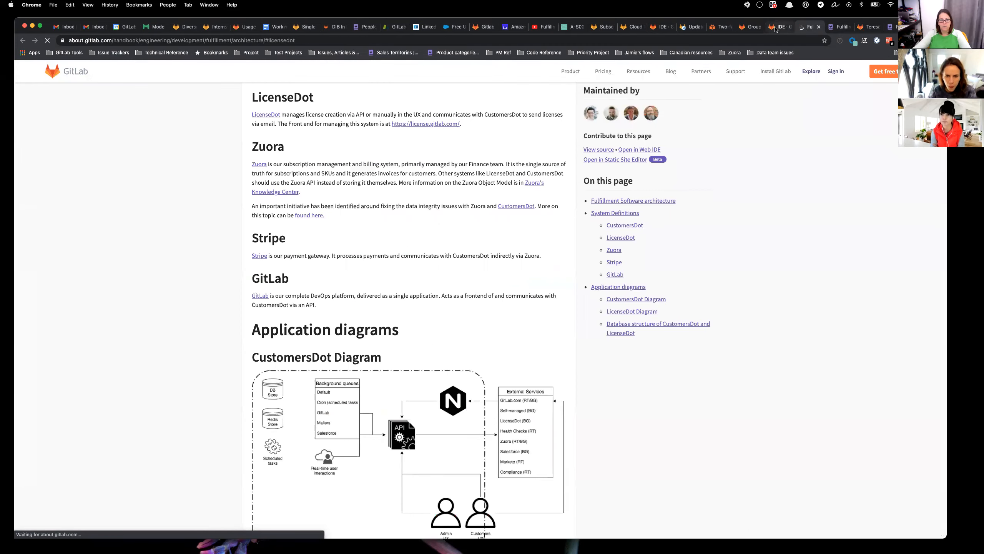
pyautogui.click(776, 28)
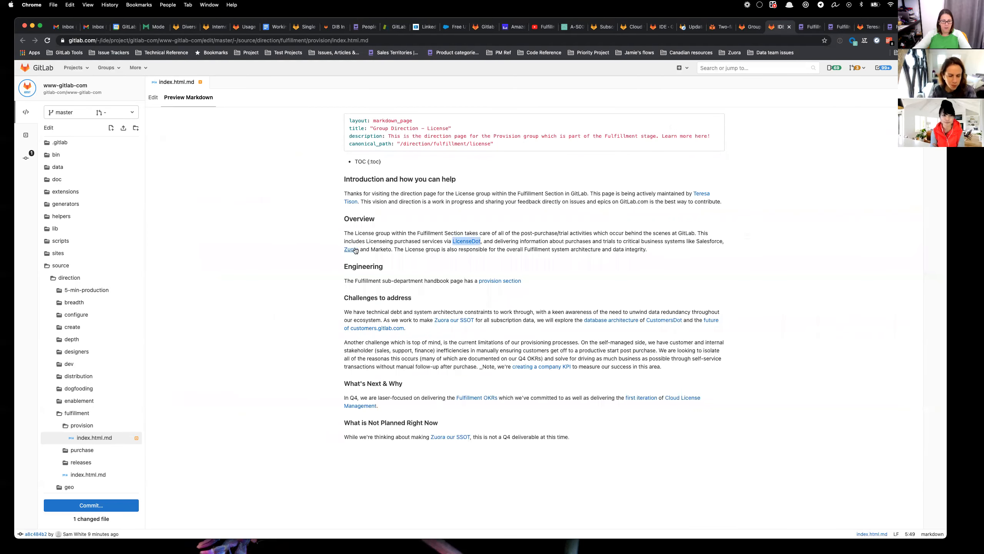
pyautogui.rightClick(354, 249)
pyautogui.click(382, 255)
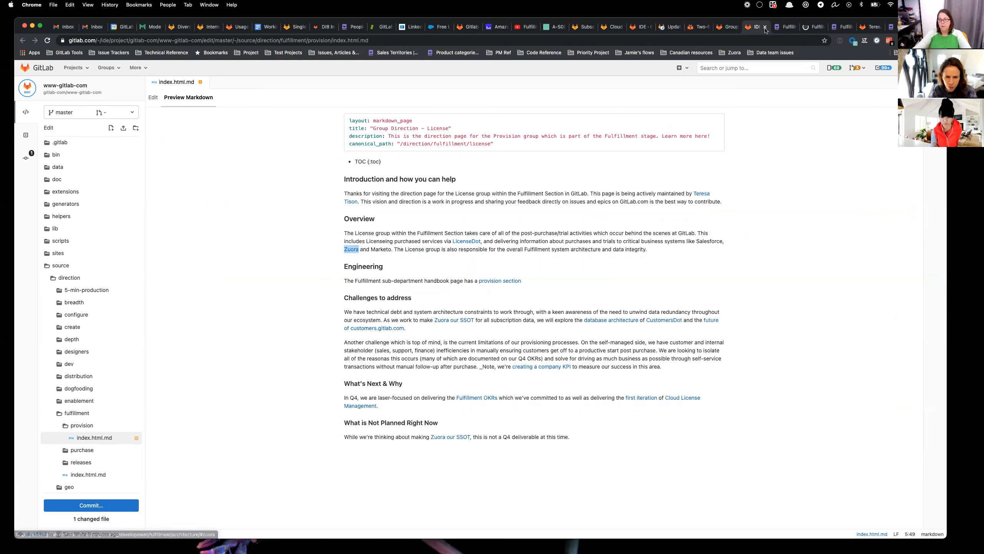
pyautogui.click(813, 28)
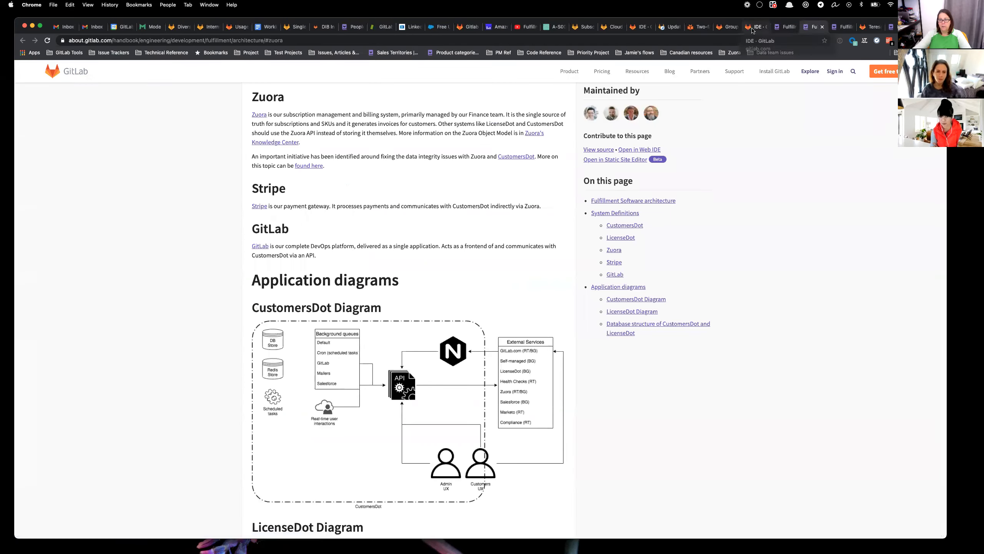
pyautogui.click(751, 29)
# - Follow the provision section link to its 404 page and try 'license' in its address instead
pyautogui.rightClick(497, 283)
pyautogui.click(524, 288)
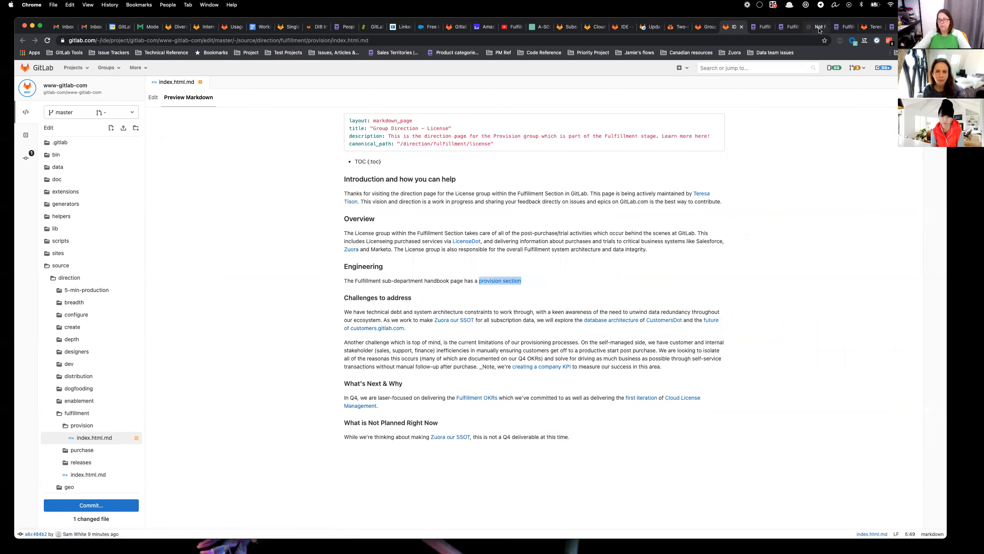
pyautogui.click(820, 29)
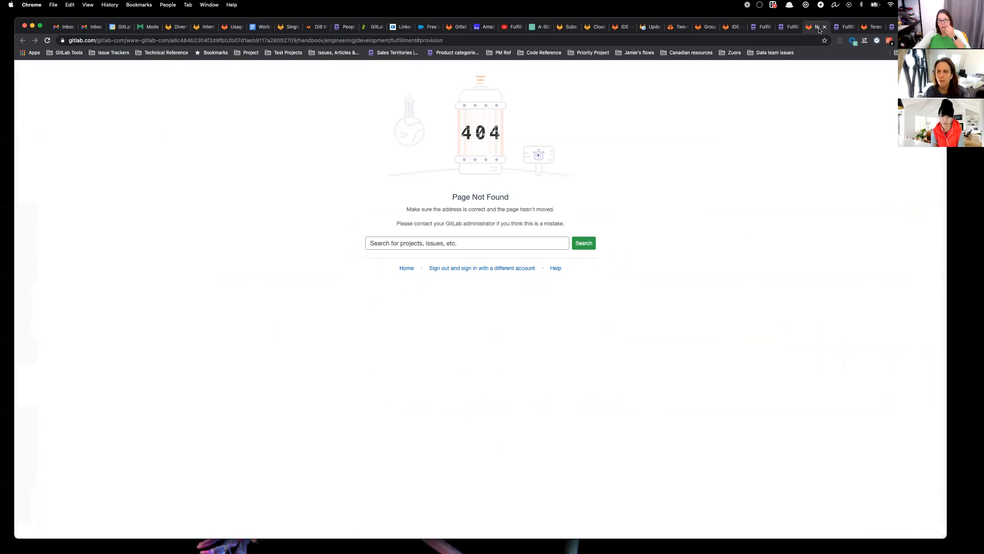
pyautogui.doubleClick(427, 40)
pyautogui.write('license')
pyautogui.press('Return')
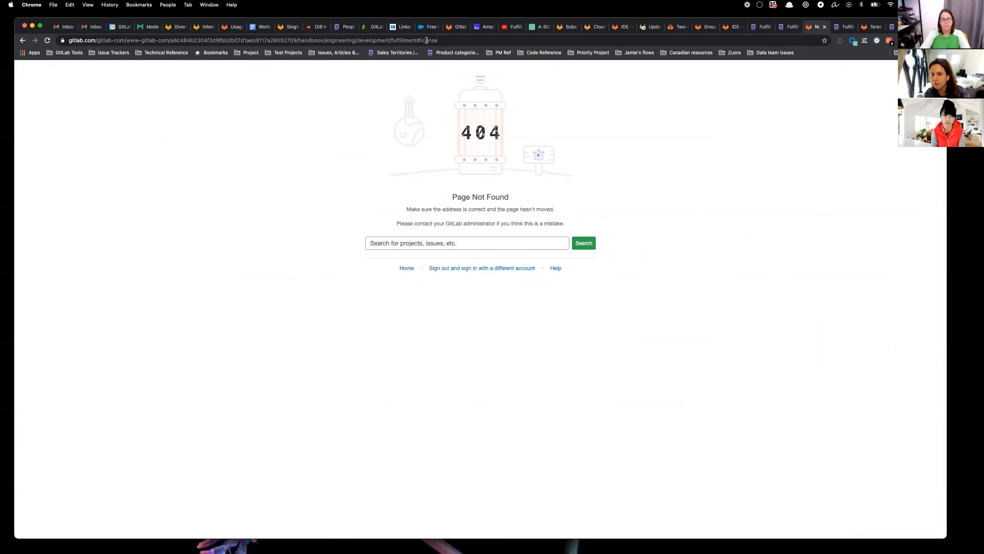
pyautogui.click(484, 39)
pyautogui.press('Return')
pyautogui.click(512, 40)
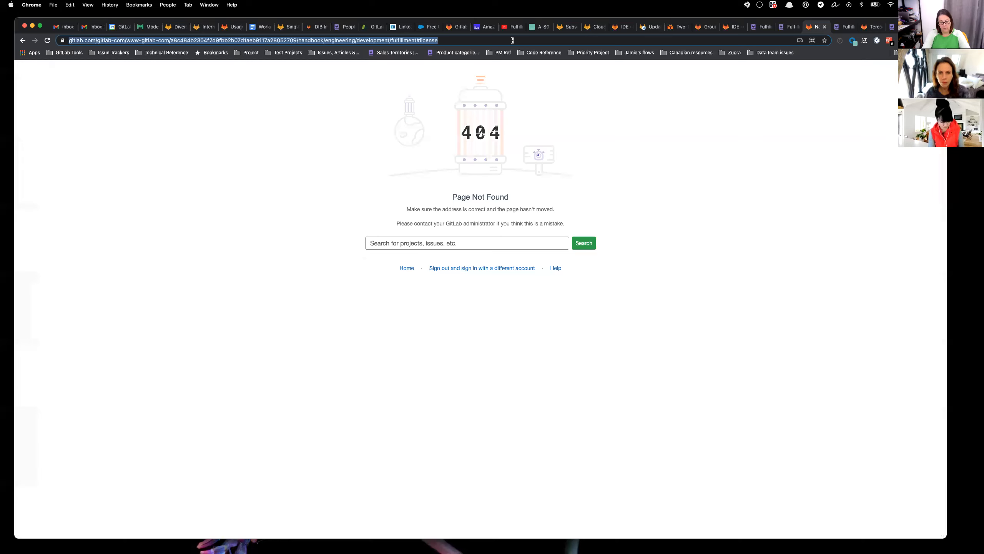
# - Search 'gitlab hand' and reach the current Fulfillment handbook page via its moved-to link
pyautogui.write('gitlab hand')
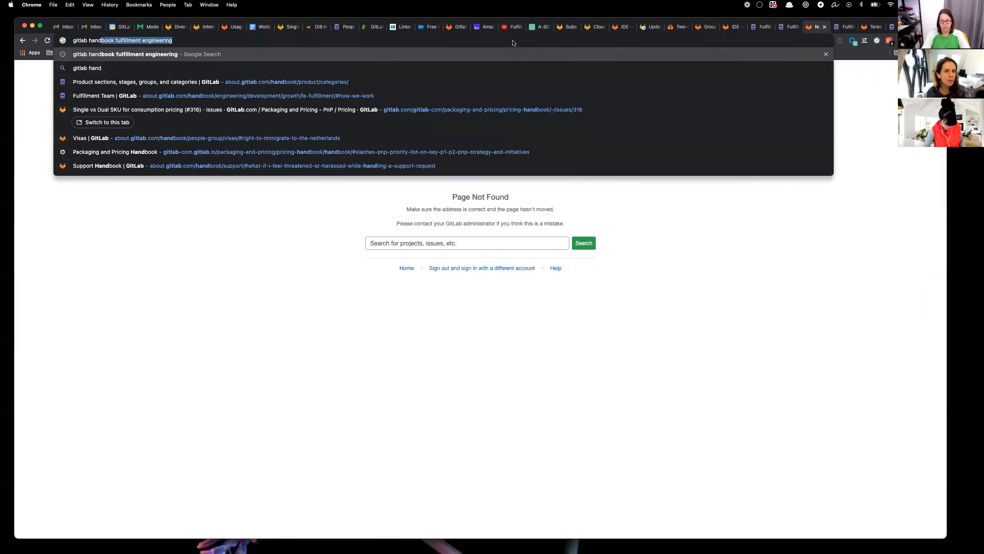
pyautogui.press('Return')
pyautogui.click(195, 141)
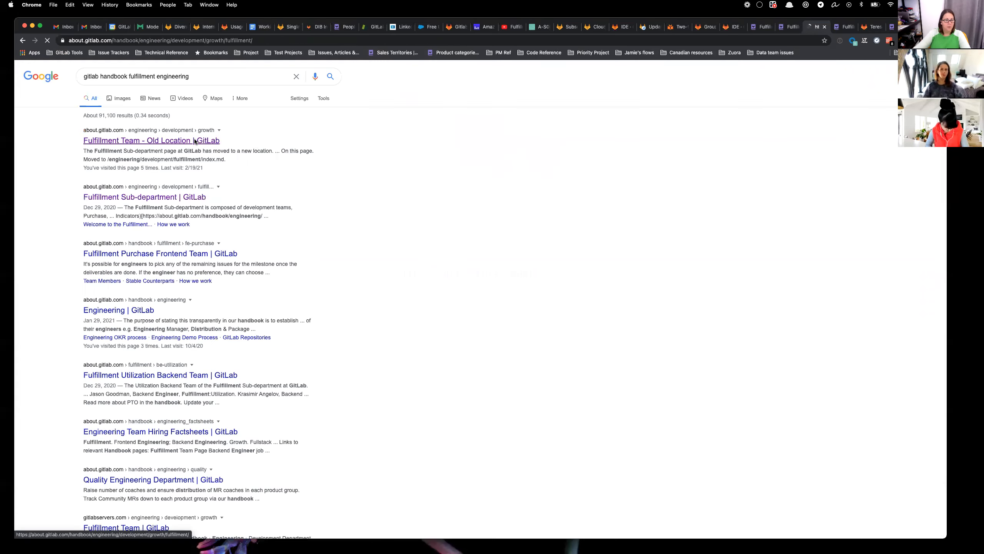
pyautogui.click(352, 211)
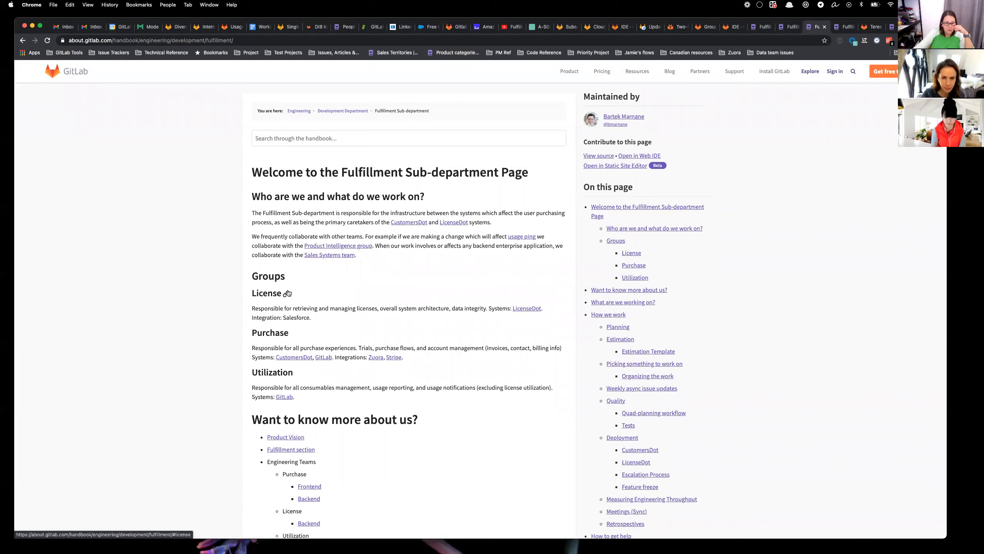
# - Jump to the page's License section, copy its address, and return to the Web IDE
pyautogui.scroll(-5, 341, 349)
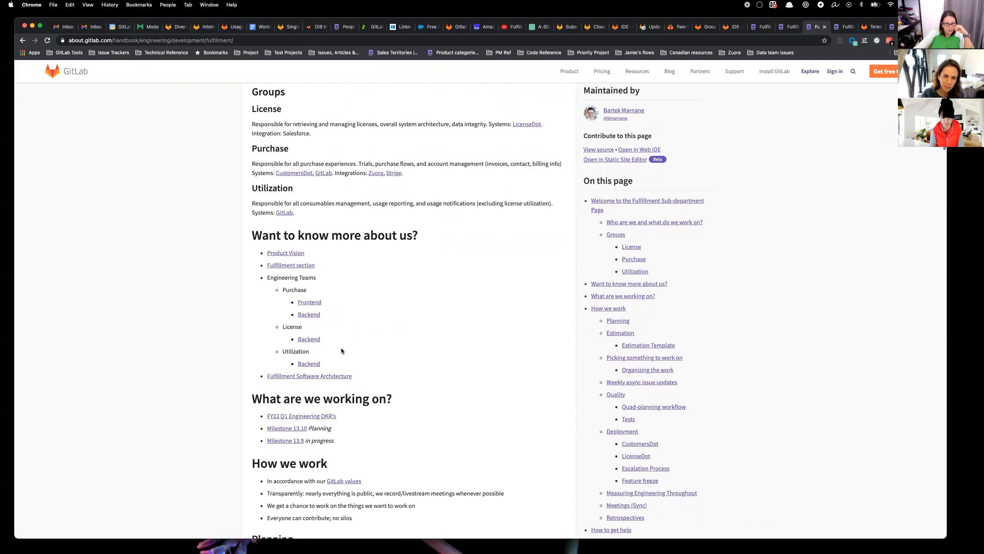
pyautogui.click(632, 248)
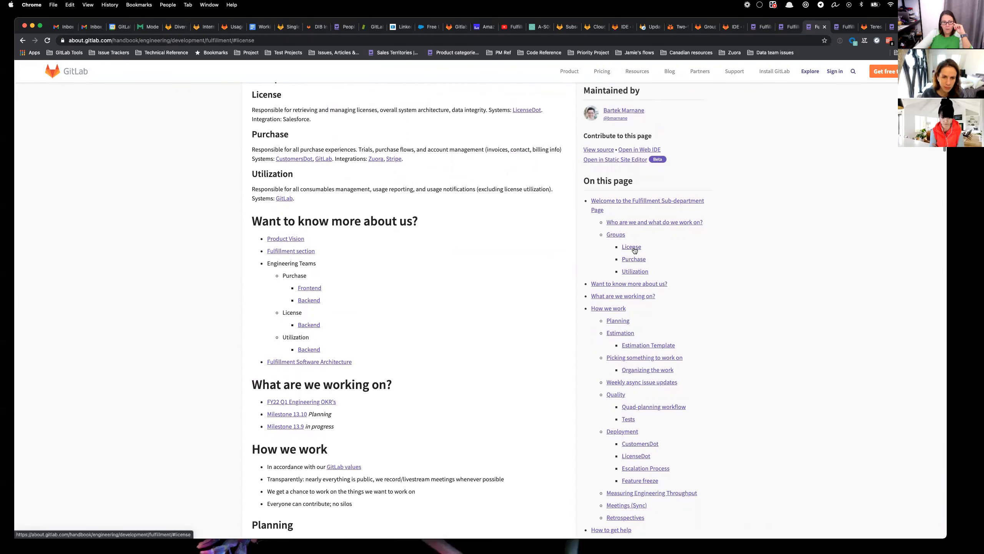
pyautogui.scroll(-3, 499, 245)
pyautogui.scroll(-20, 500, 246)
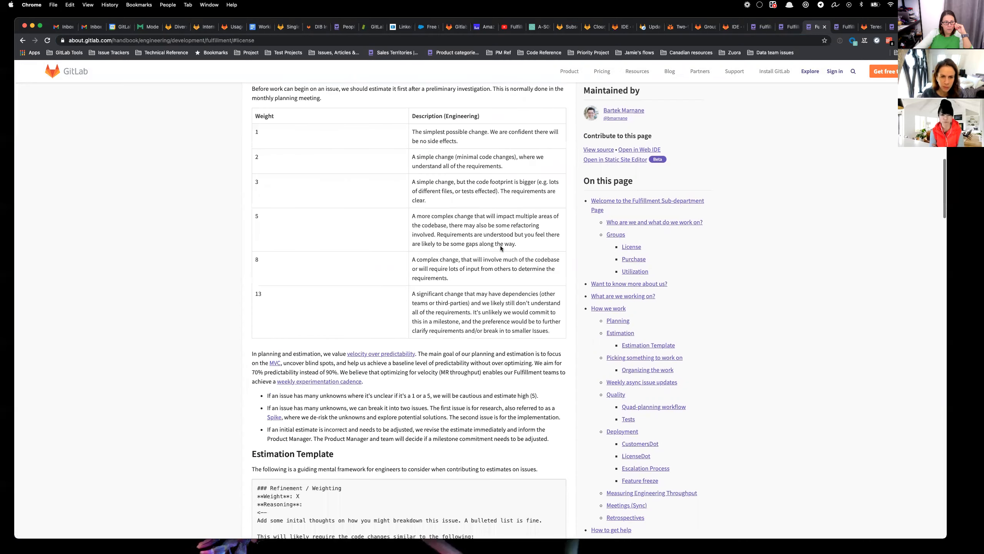
pyautogui.scroll(-15, 499, 246)
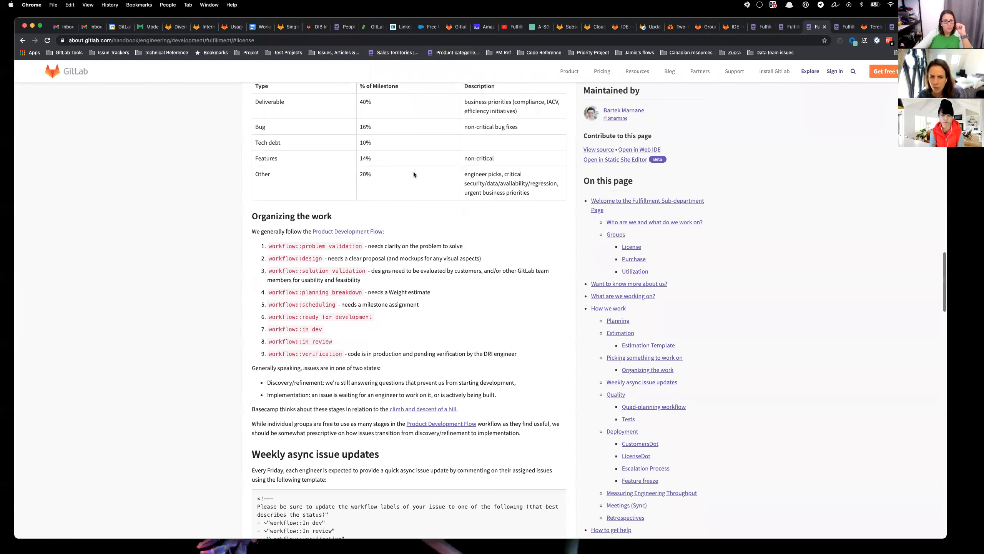
pyautogui.click(301, 40)
pyautogui.press('super+c')
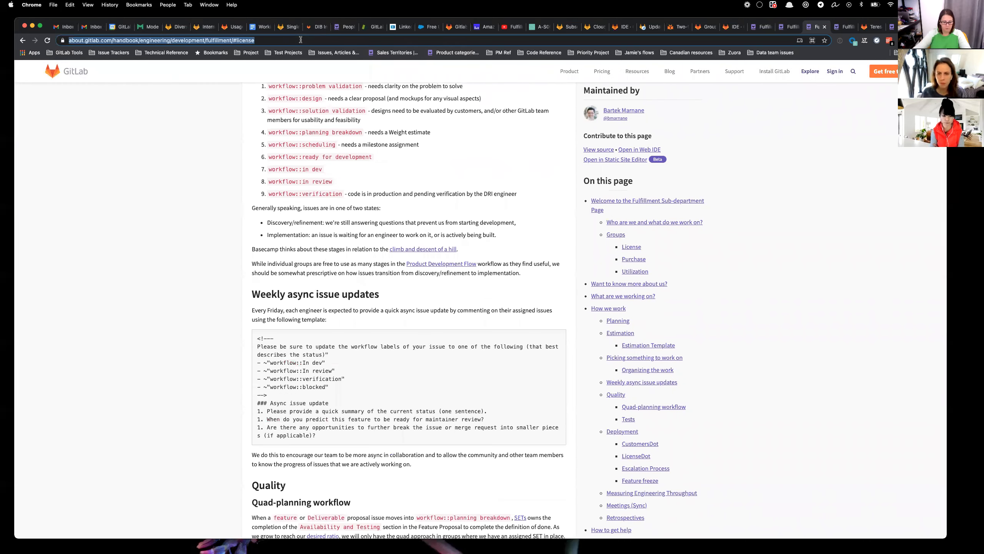
pyautogui.click(732, 27)
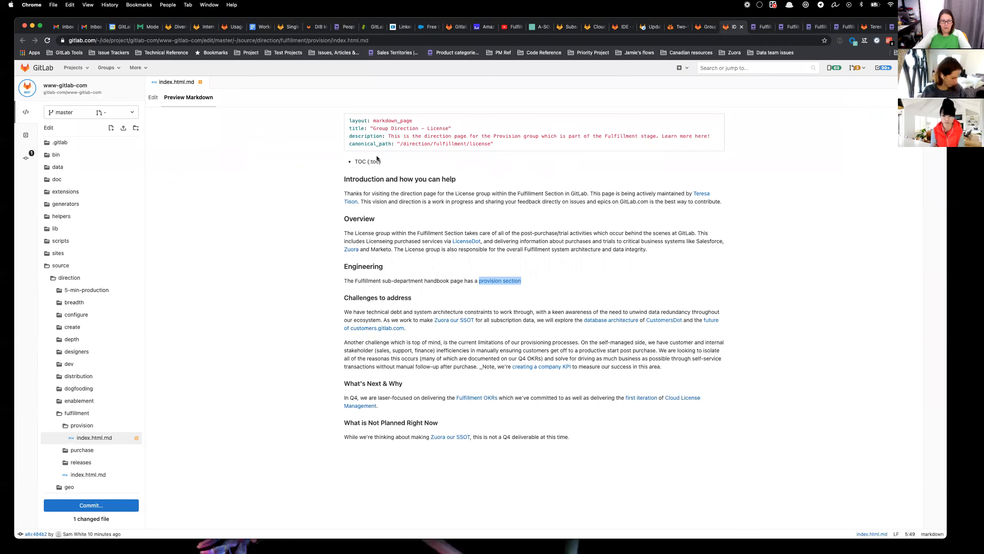
# - Point line 22's link to relative /handbook/engineering/development/fulfillment/#license and rename its text to license
pyautogui.click(153, 97)
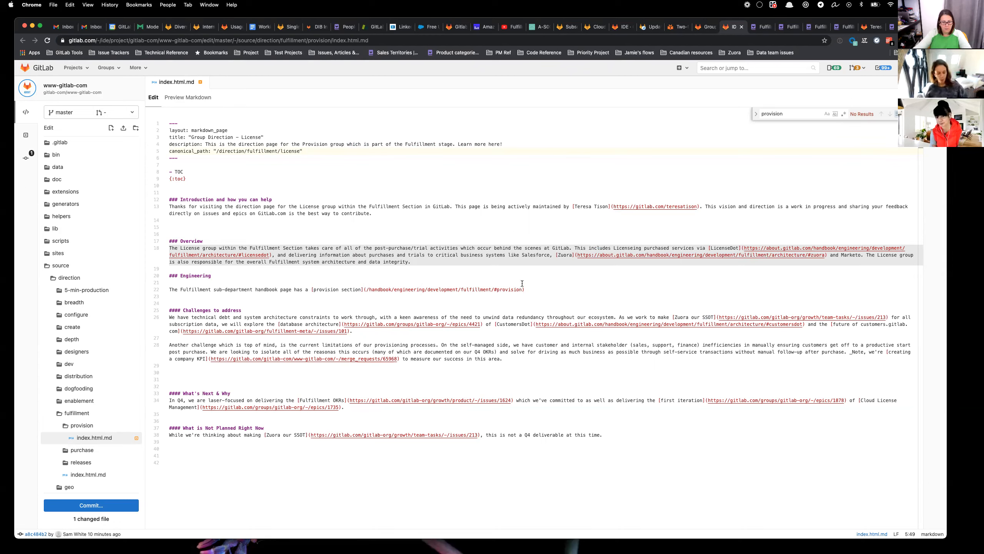
pyautogui.moveTo(522, 289); pyautogui.dragTo(367, 289)
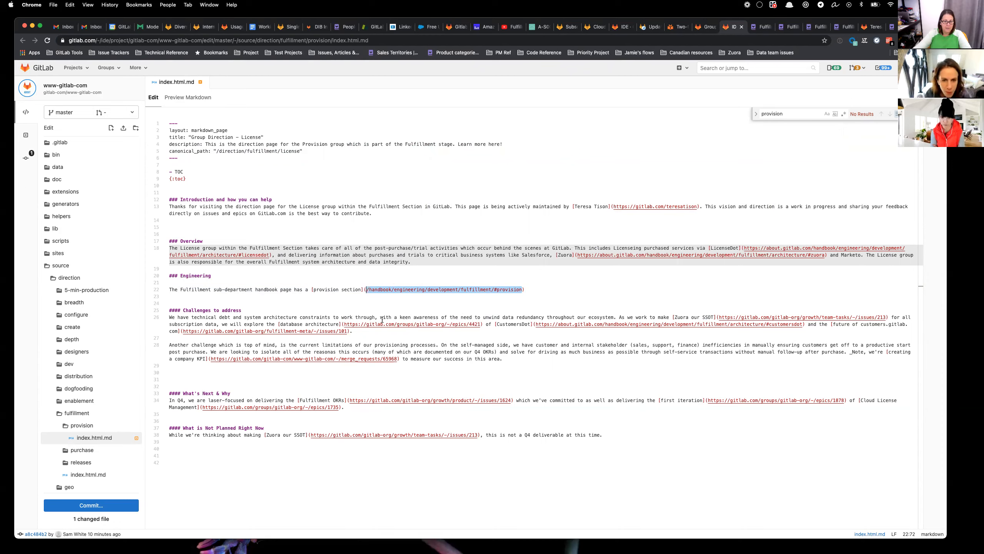
pyautogui.press('super+v')
pyautogui.moveTo(436, 290); pyautogui.dragTo(366, 289)
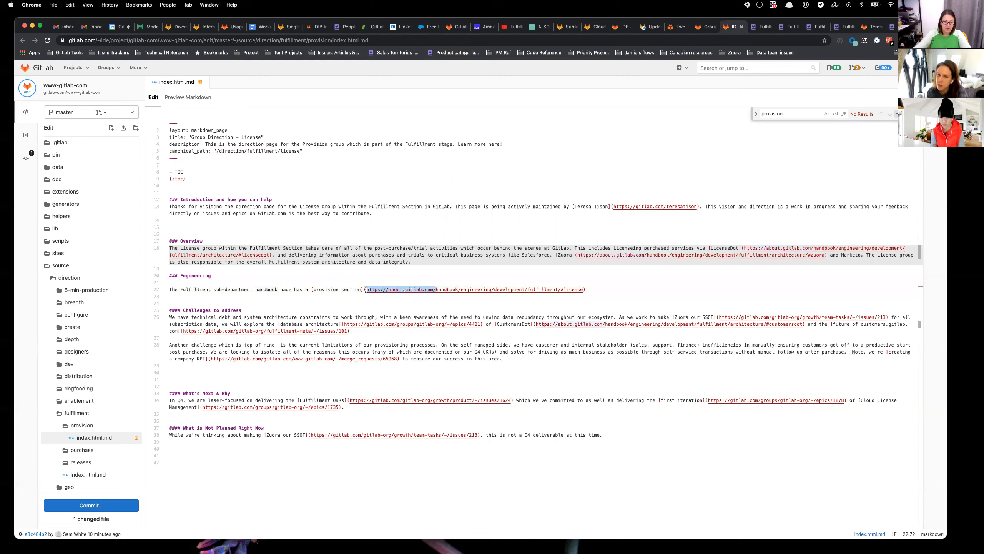
pyautogui.press('BackSpace')
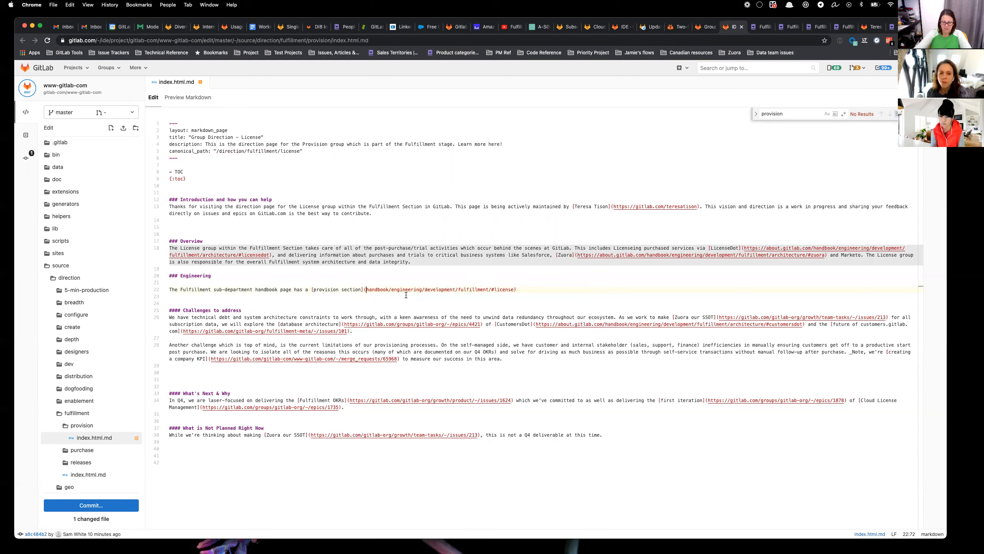
pyautogui.write('/')
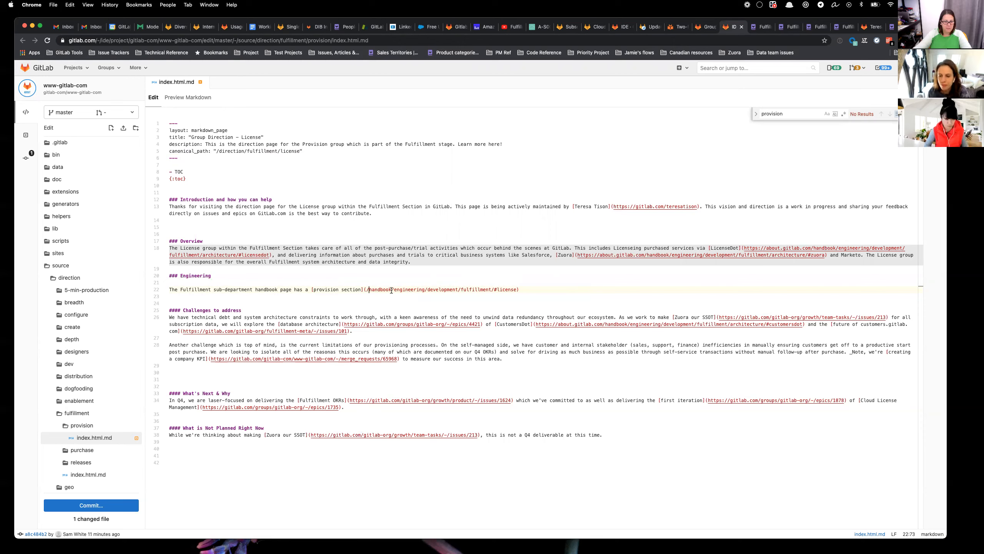
pyautogui.doubleClick(328, 289)
pyautogui.write('license')
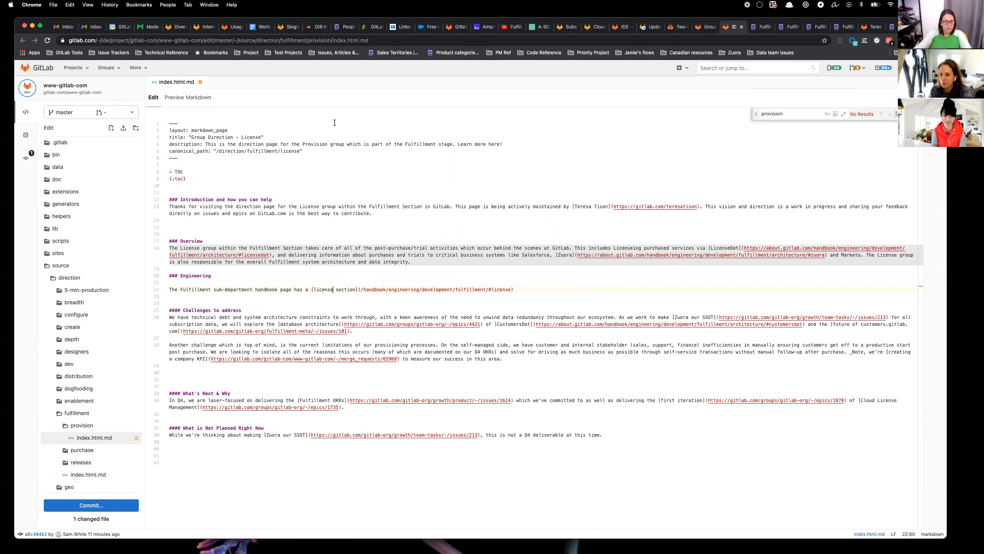
pyautogui.click(188, 103)
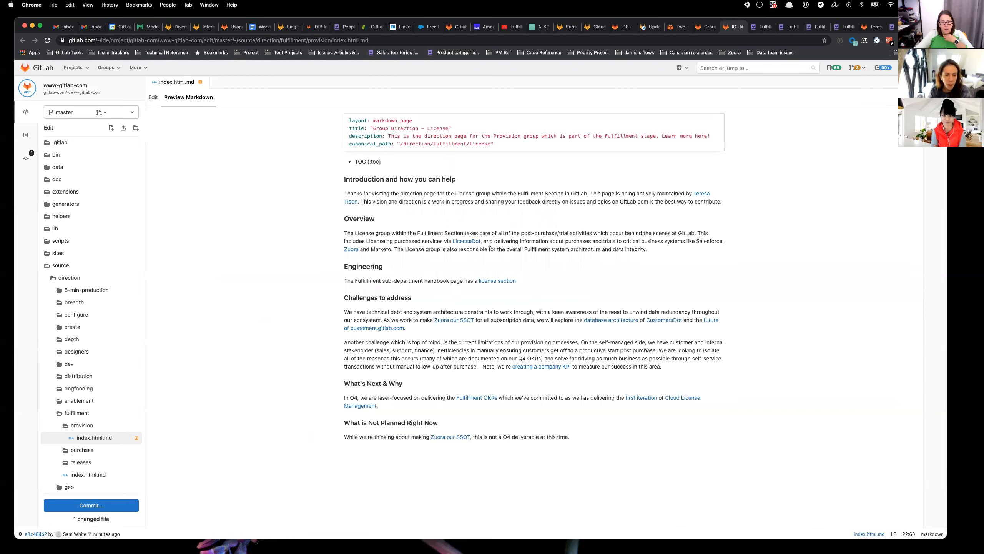
# - Open the Zuora our SSOT and database architecture links in new tabs and review them
pyautogui.rightClick(447, 321)
pyautogui.click(462, 327)
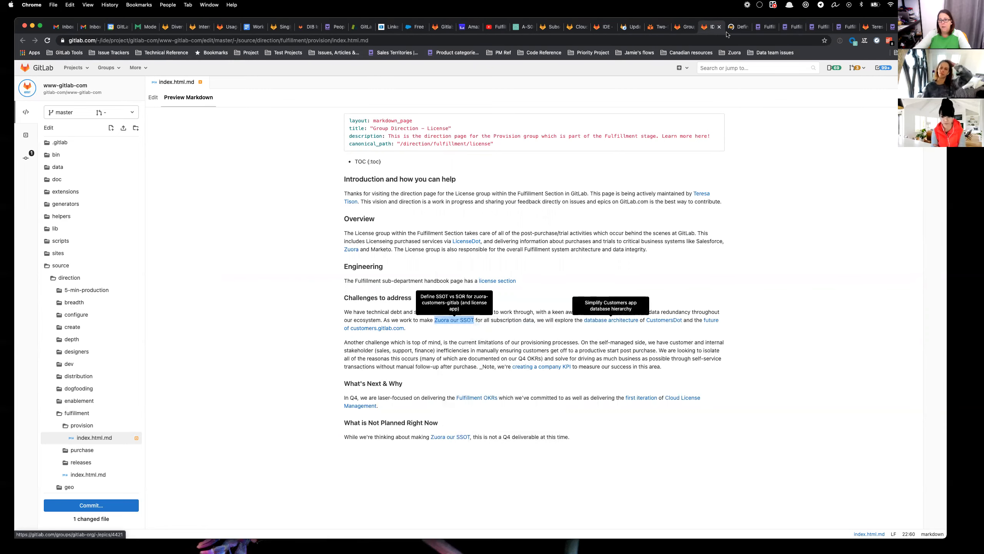
pyautogui.click(741, 28)
pyautogui.click(709, 27)
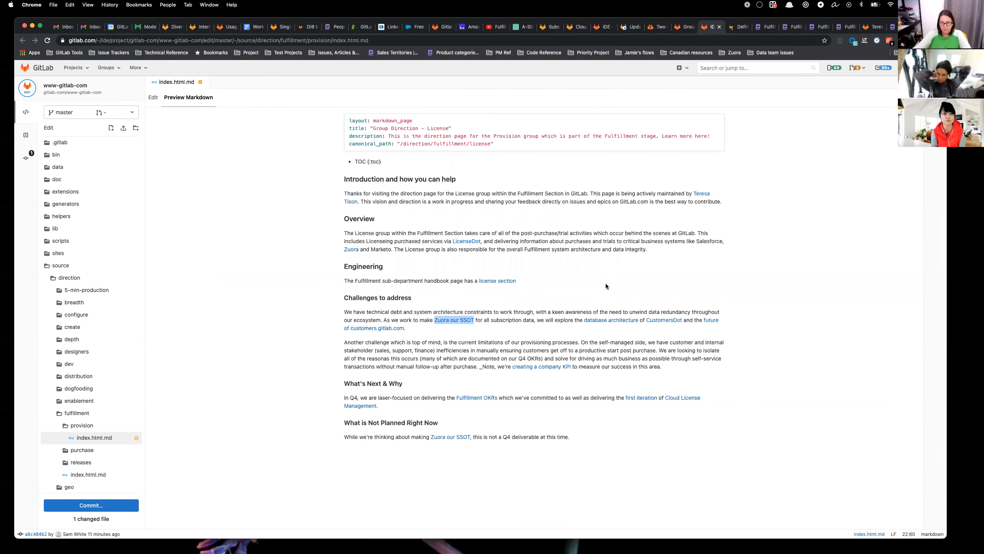
pyautogui.rightClick(601, 323)
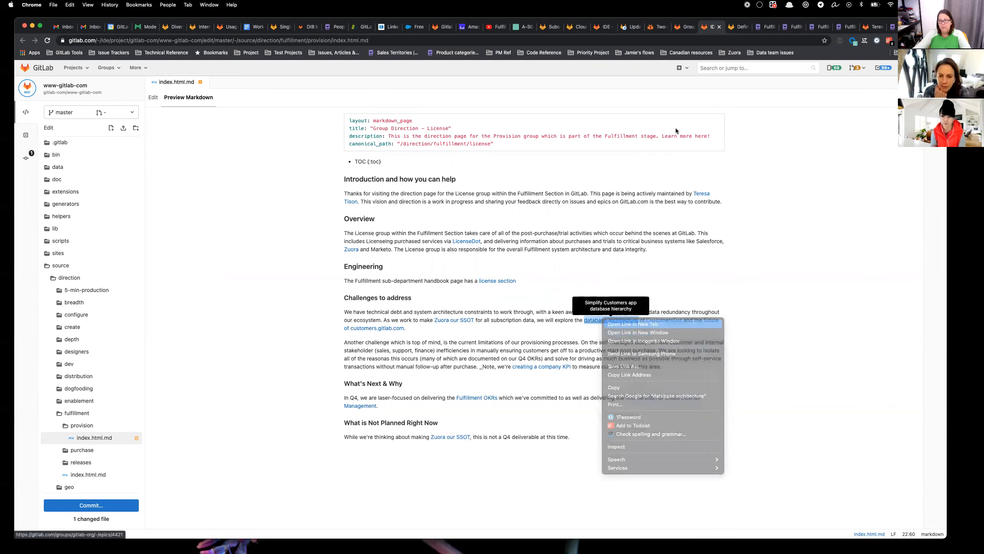
pyautogui.click(620, 328)
pyautogui.click(740, 25)
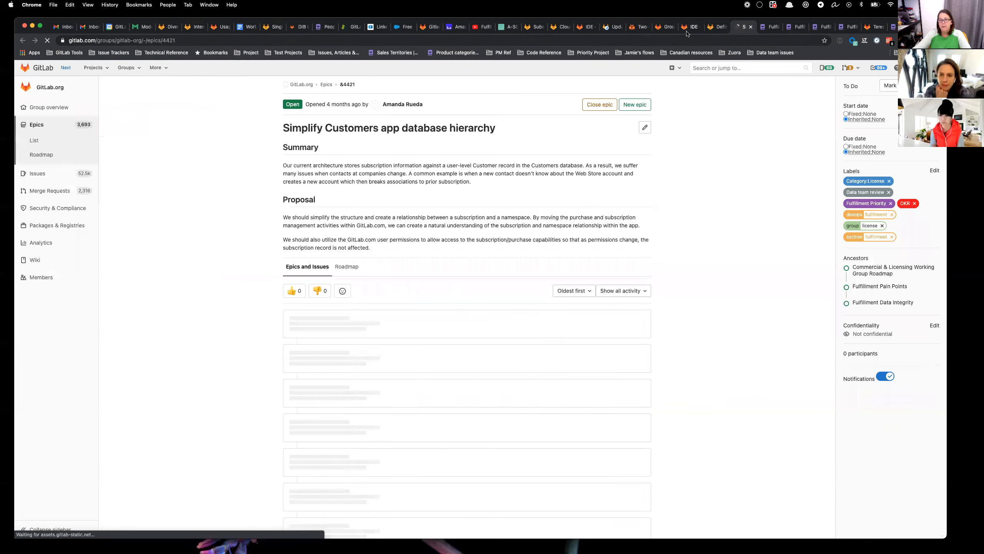
pyautogui.click(687, 28)
# - Open and review the CustomersDot, customers.gitlab.com future, and company KPI links
pyautogui.rightClick(673, 322)
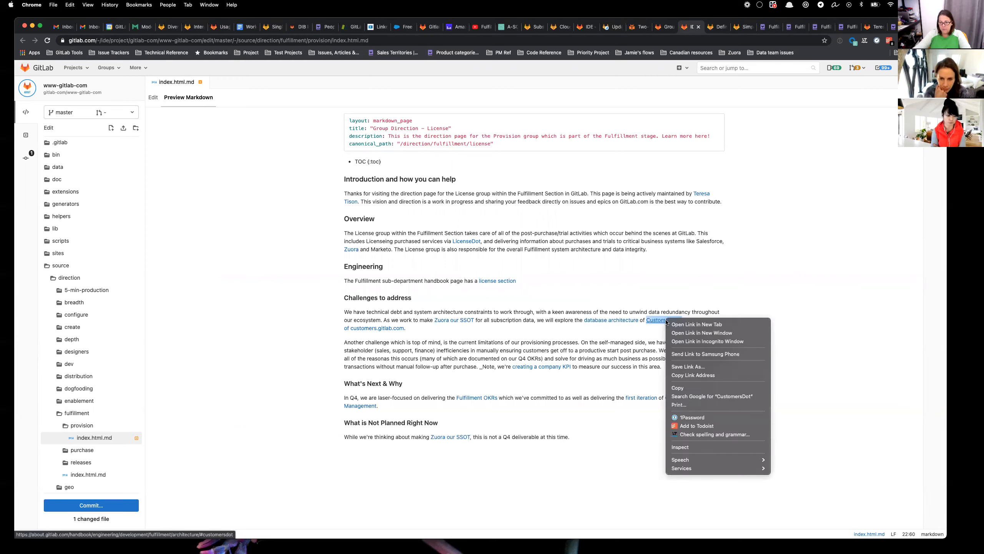
pyautogui.click(673, 324)
pyautogui.click(746, 27)
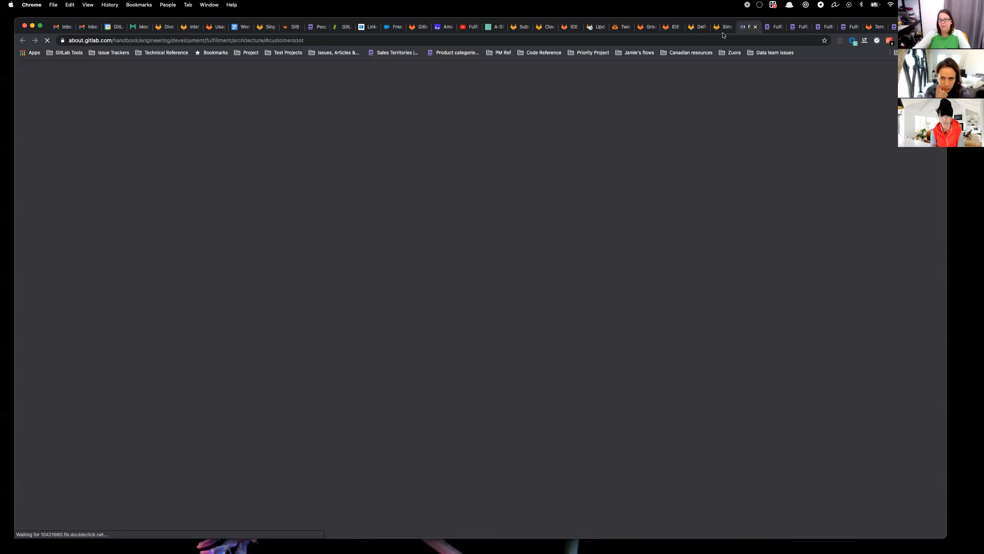
pyautogui.click(671, 30)
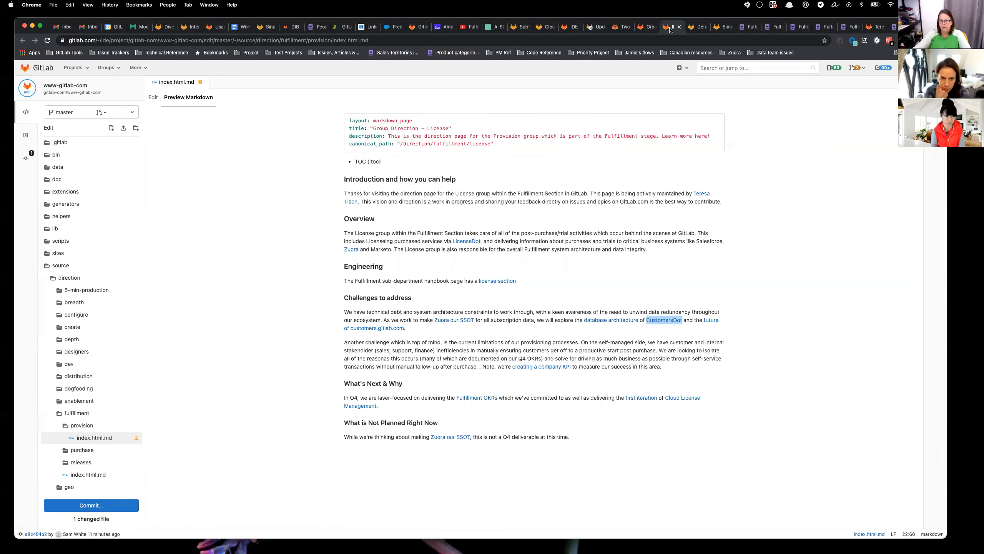
pyautogui.rightClick(716, 321)
pyautogui.click(726, 325)
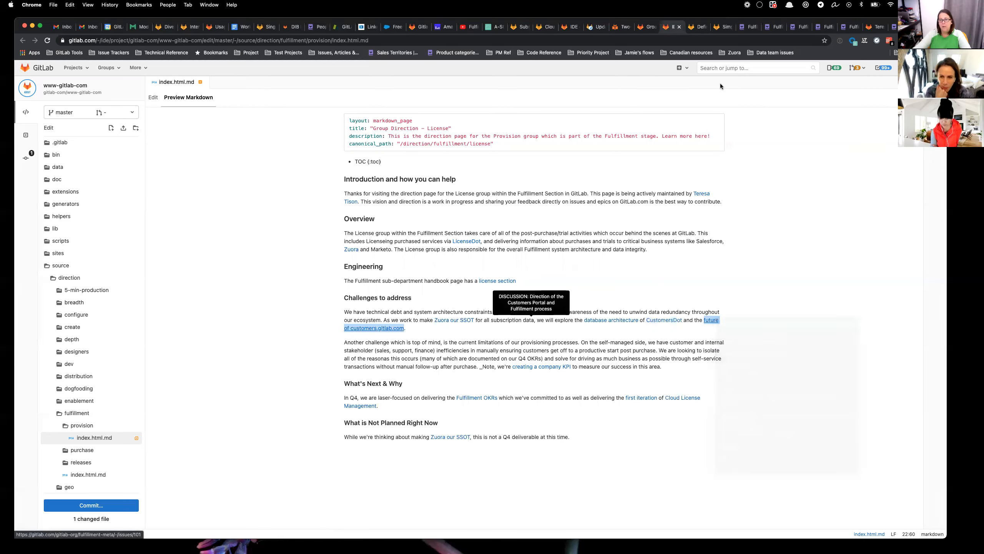
pyautogui.click(750, 27)
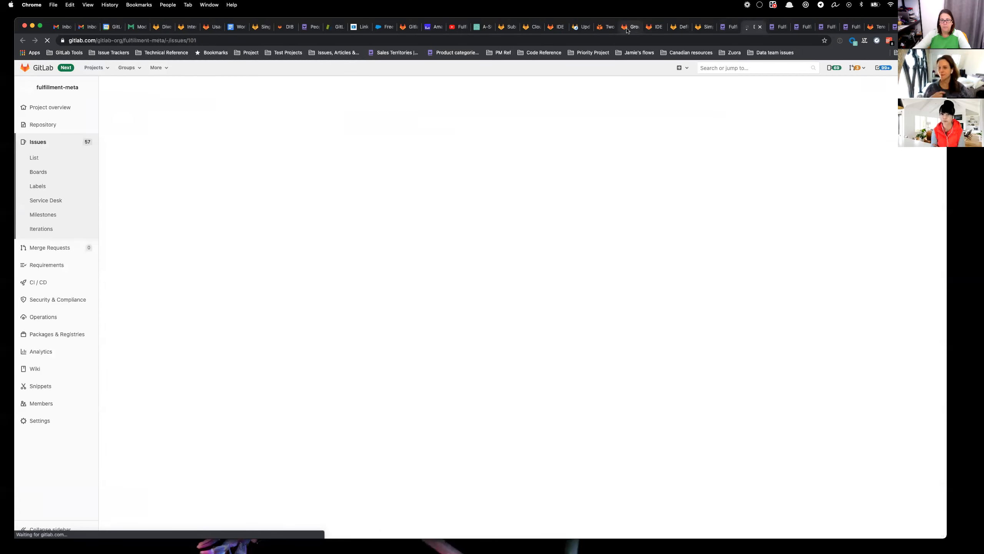
pyautogui.click(659, 28)
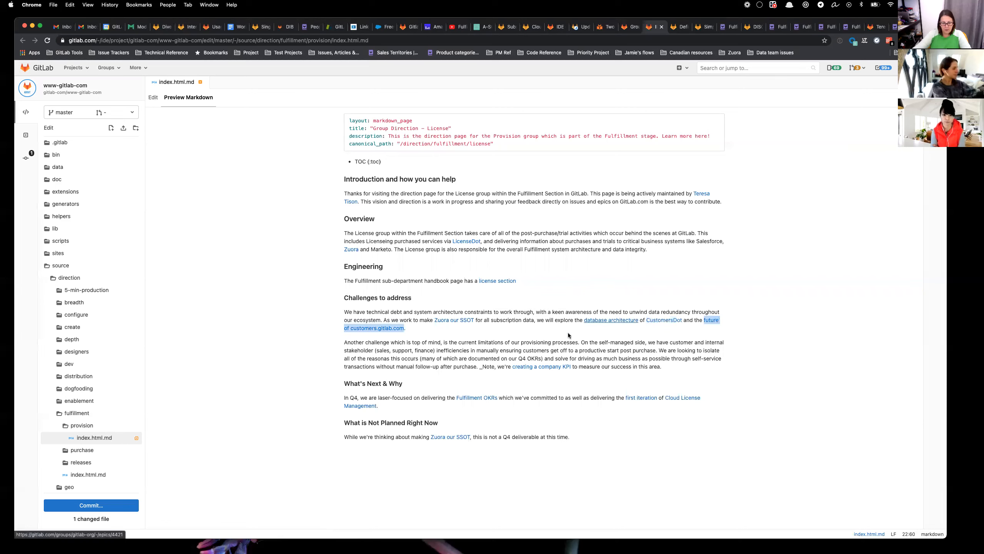
pyautogui.moveTo(530, 368)
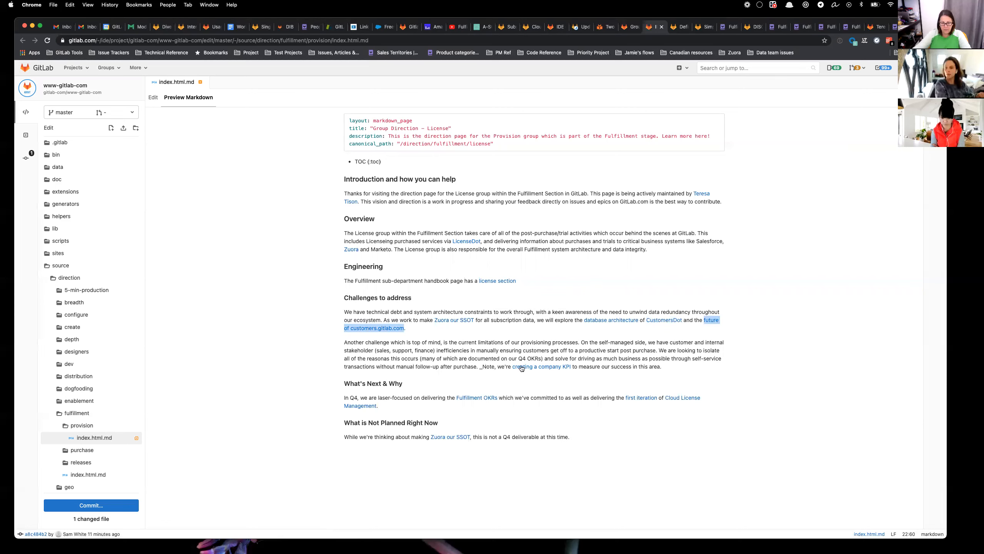
pyautogui.rightClick(534, 367)
pyautogui.click(547, 369)
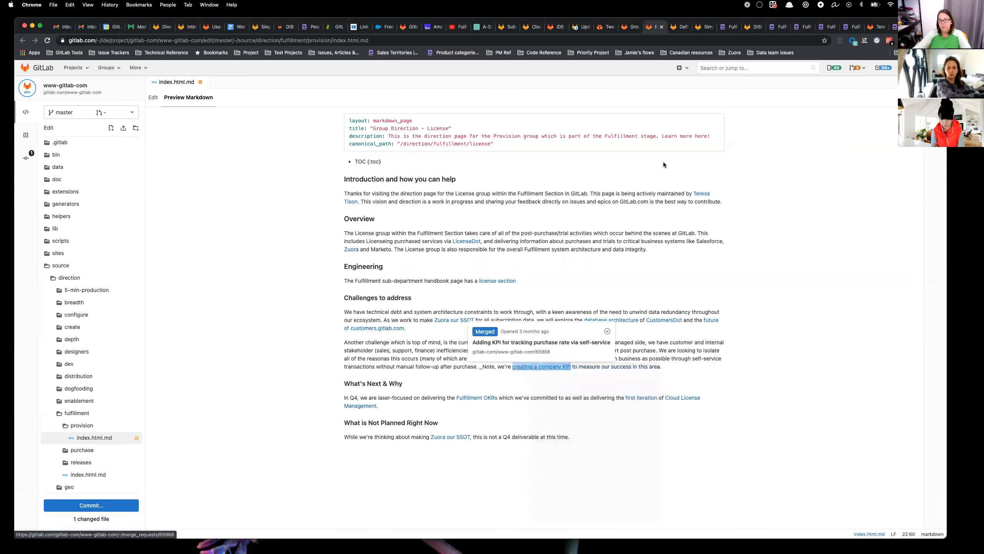
pyautogui.click(760, 28)
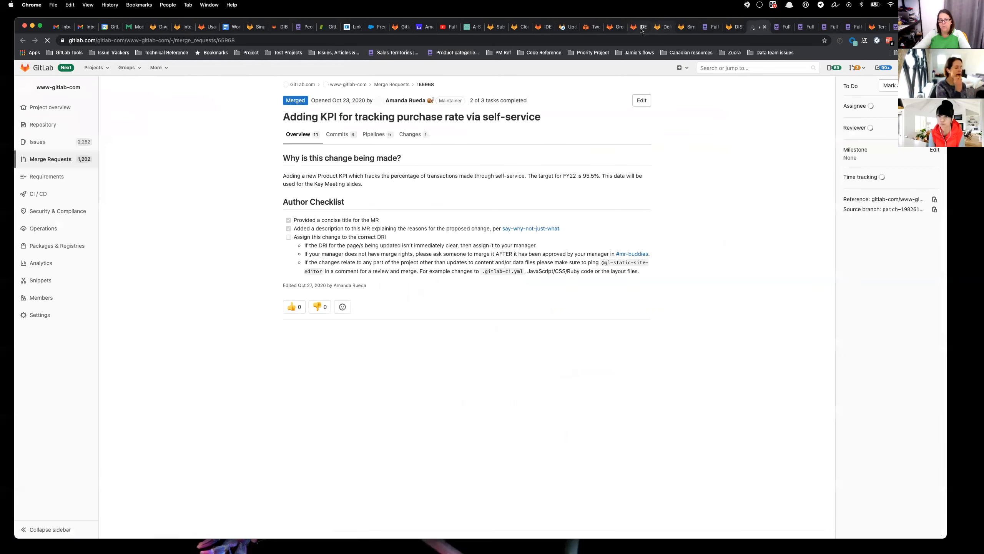
pyautogui.click(637, 27)
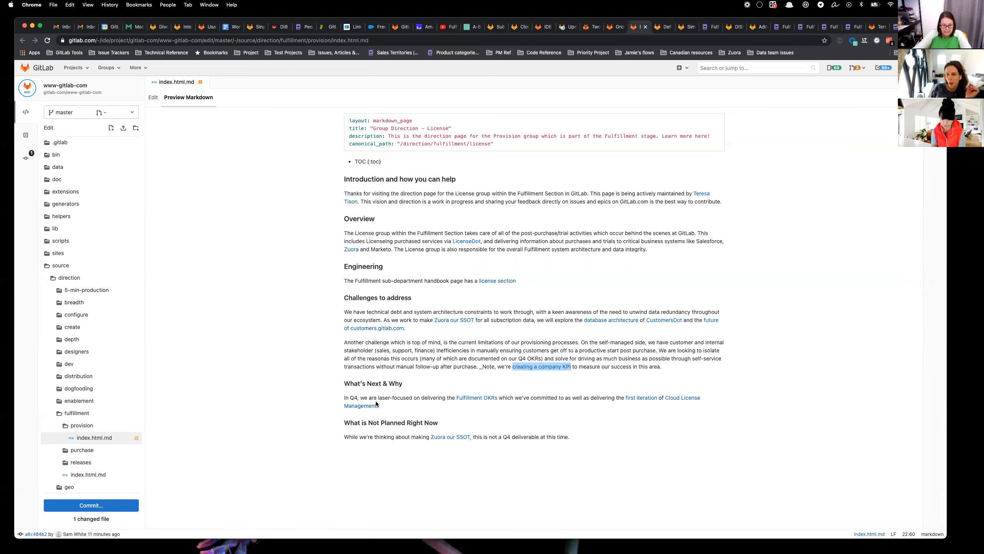
# - Replace the What's Next & Why paragraph text with '_coming soon' and preview it
pyautogui.click(153, 98)
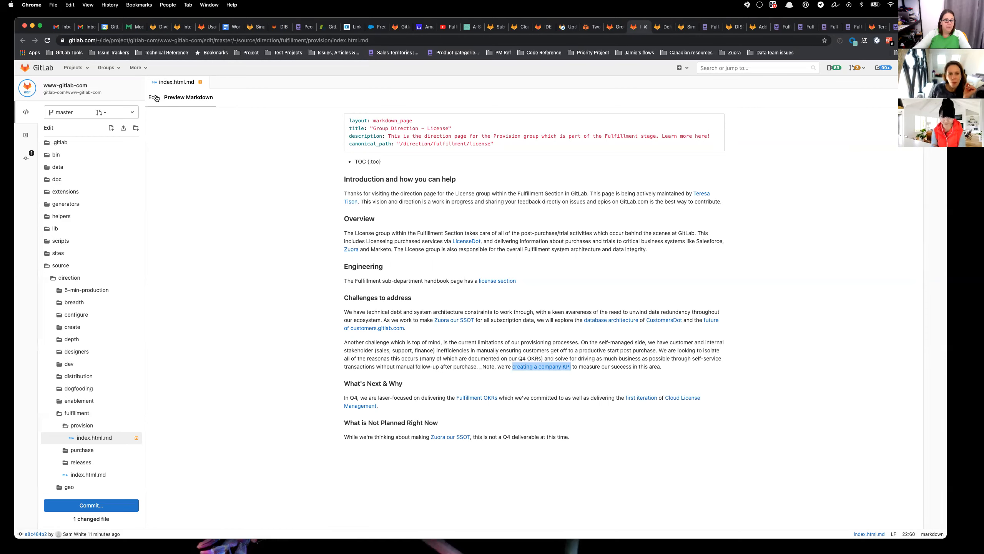
pyautogui.moveTo(345, 407); pyautogui.dragTo(165, 400)
pyautogui.write('_')
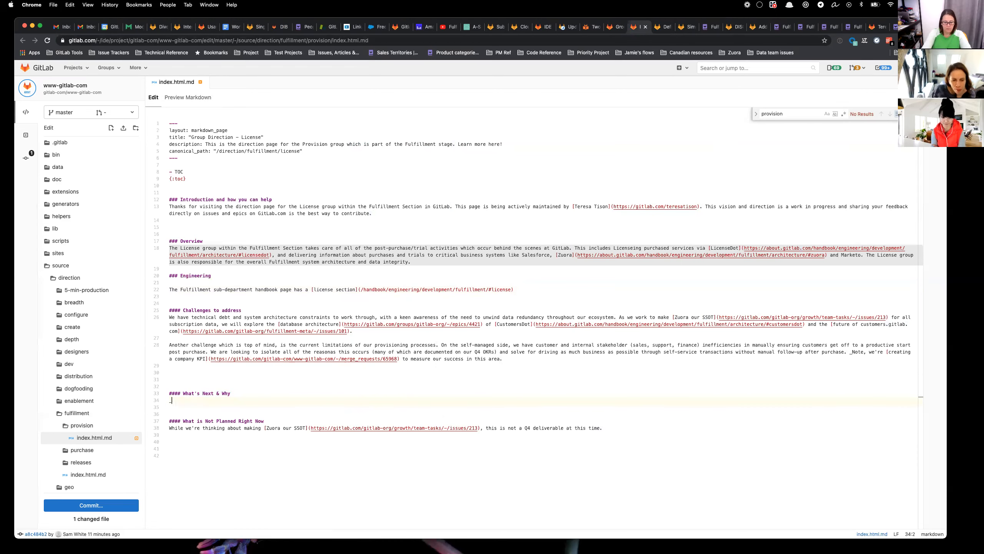
pyautogui.write('coming soon_')
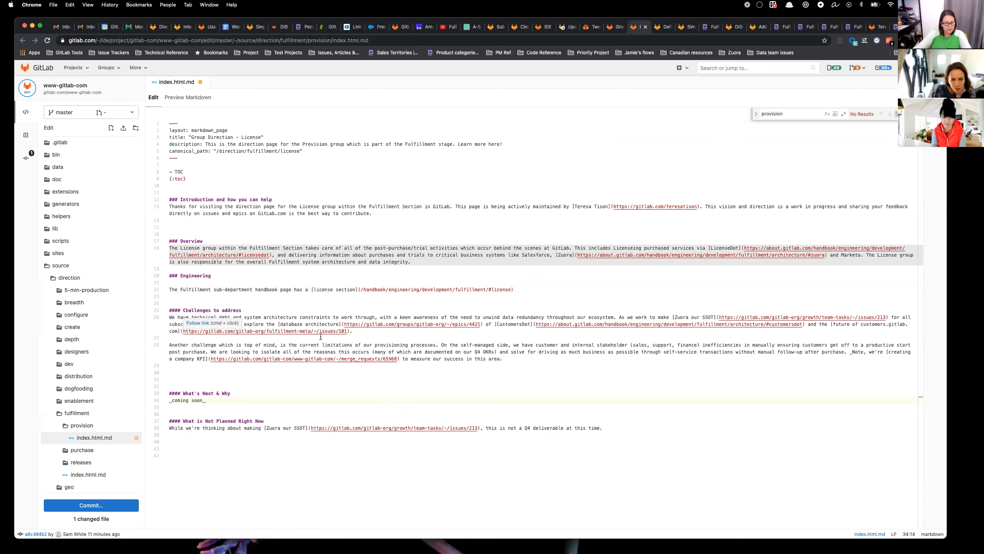
pyautogui.click(191, 97)
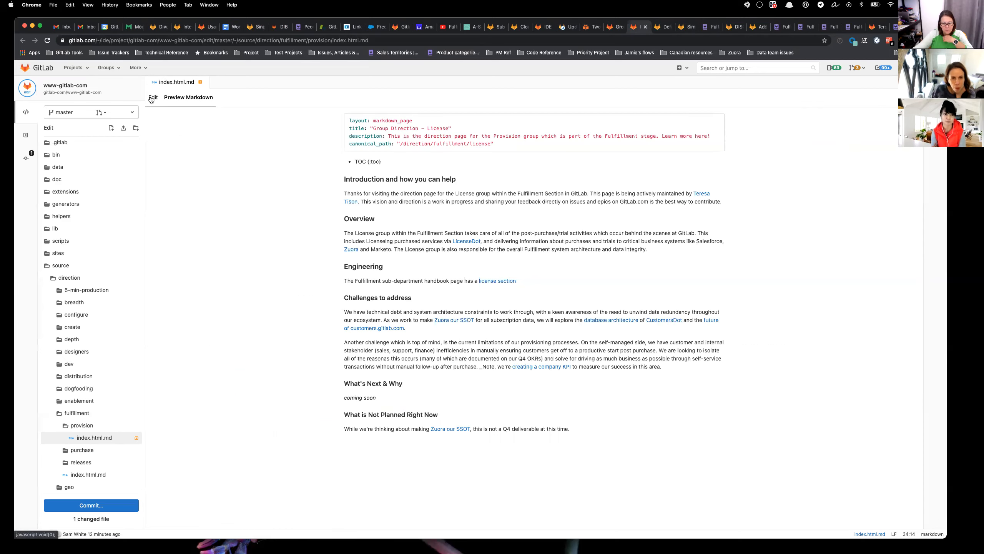
# - Close the italics with '._' on line 28, then bring up the commit diff
pyautogui.click(152, 98)
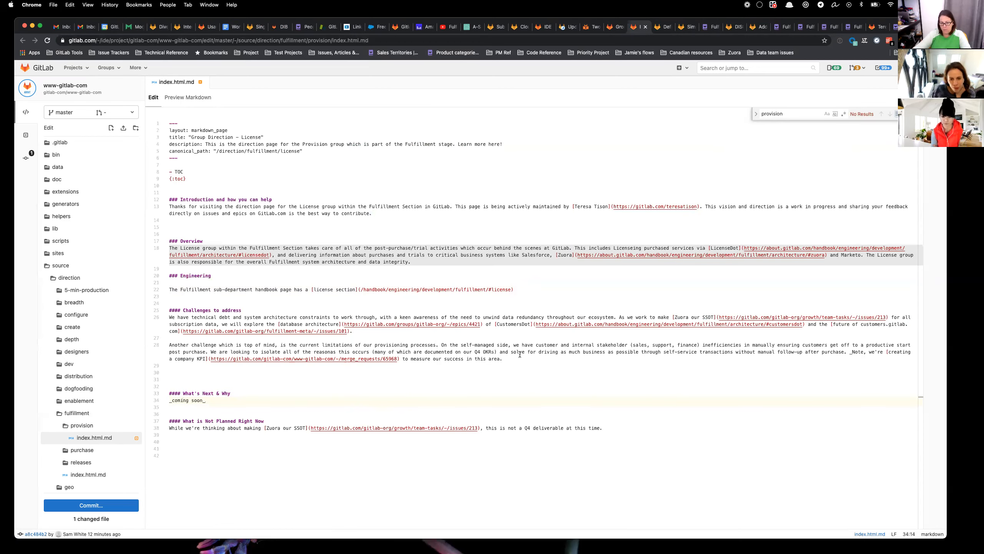
pyautogui.click(500, 357)
pyautogui.write('._')
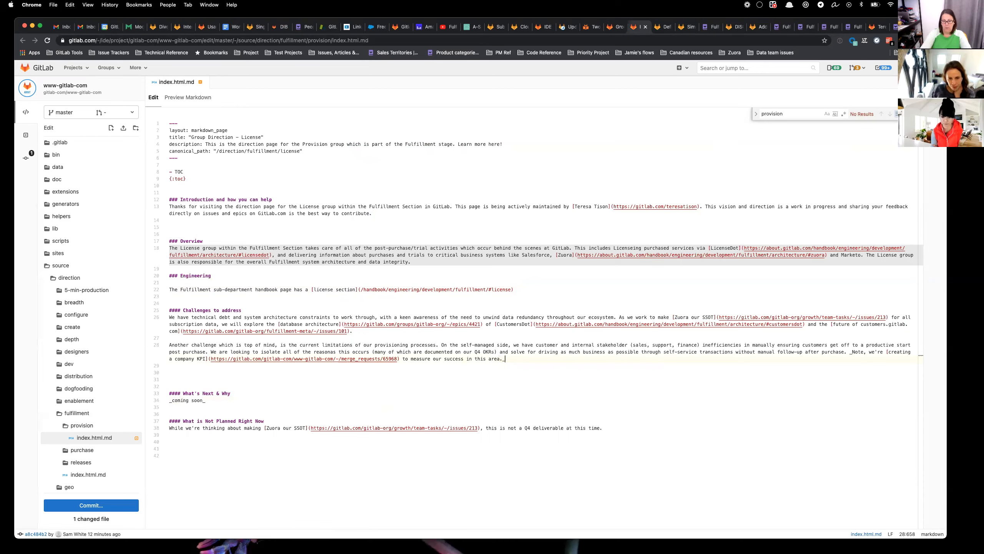
pyautogui.click(189, 98)
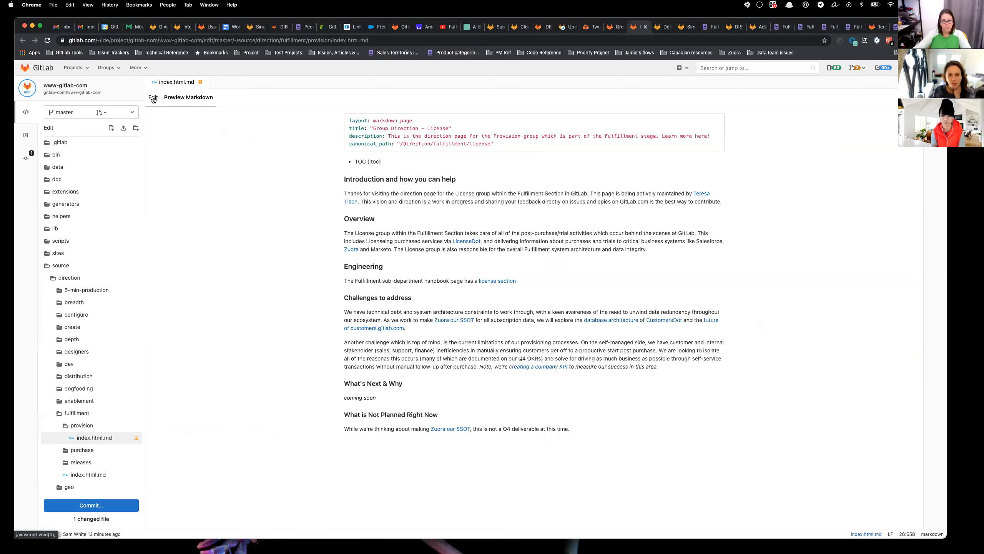
pyautogui.click(153, 98)
pyautogui.click(91, 505)
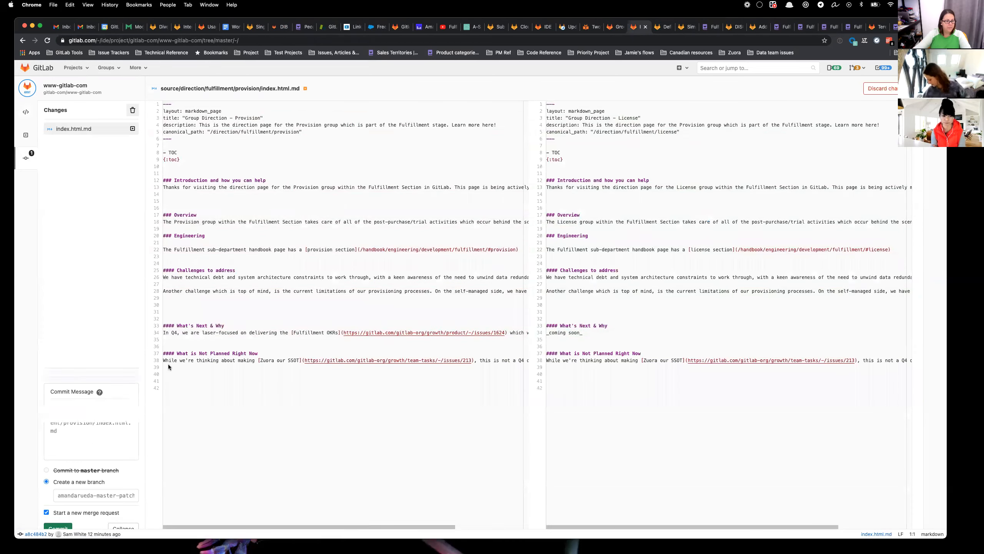
# - Commit with message 'Updating irrelevant information' to a new branch, starting a merge request
pyautogui.write('Upda')
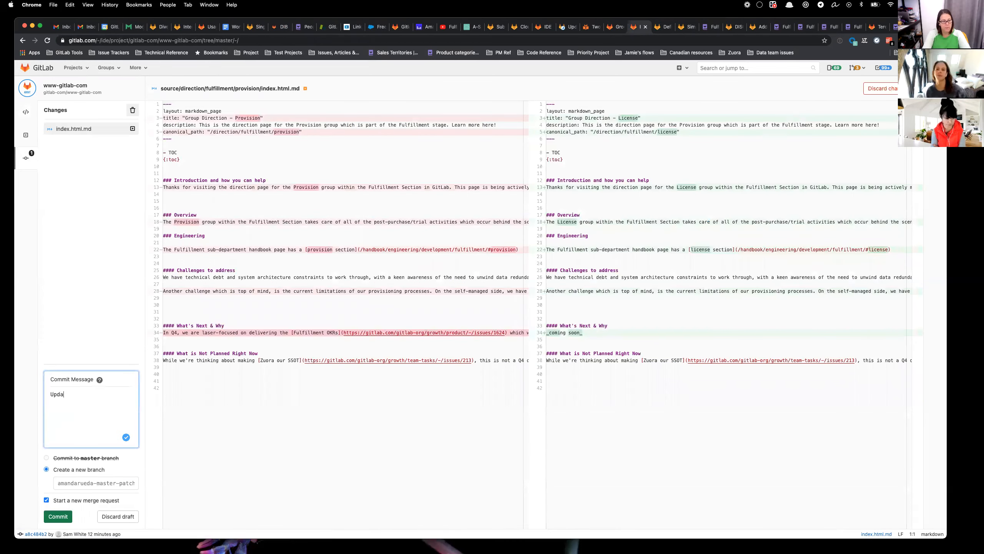
pyautogui.write('ting irrelevan')
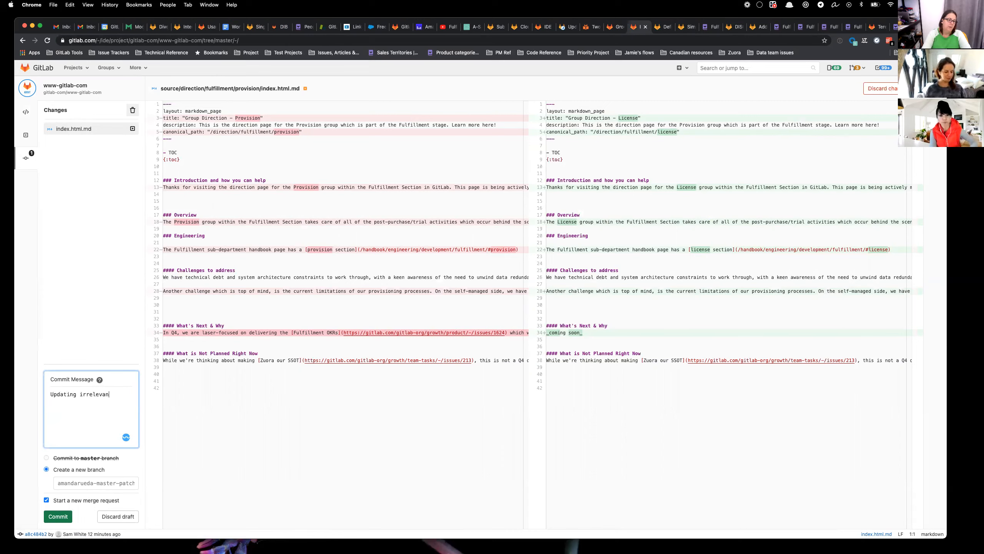
pyautogui.write('t information')
pyautogui.click(57, 516)
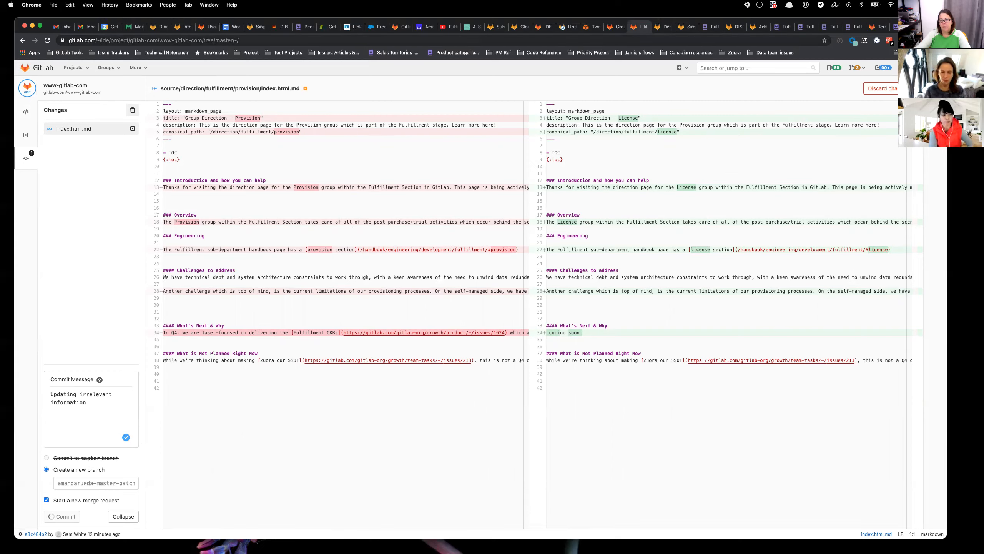
pyautogui.click(901, 26)
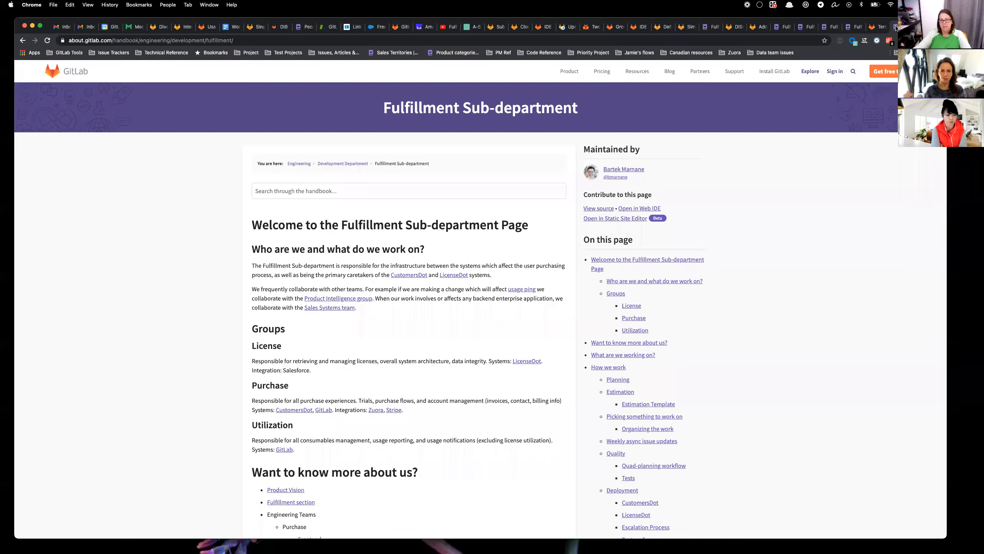
# - Search 'fulfillment direction' and open the Group Direction - Purchase page
pyautogui.click(585, 39)
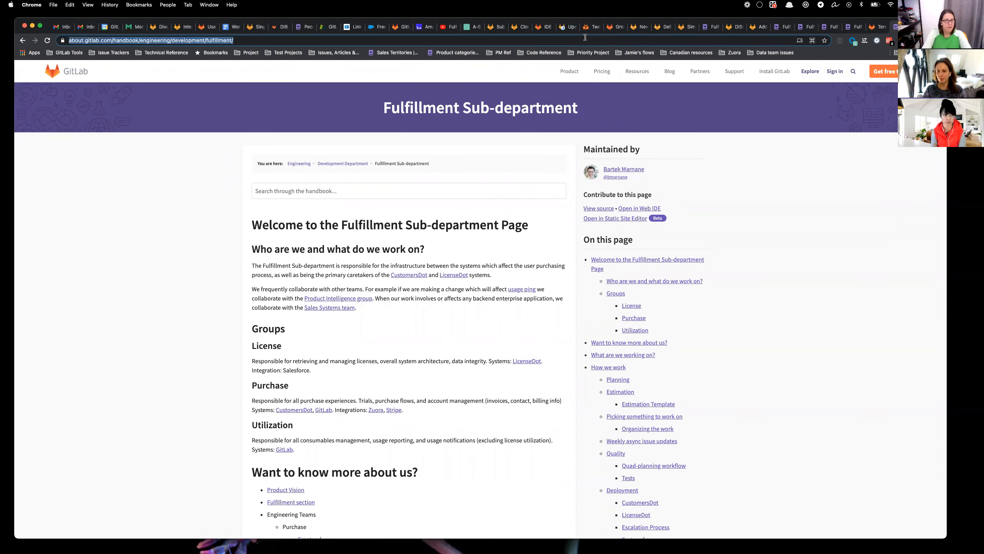
pyautogui.write('fulfillment pur')
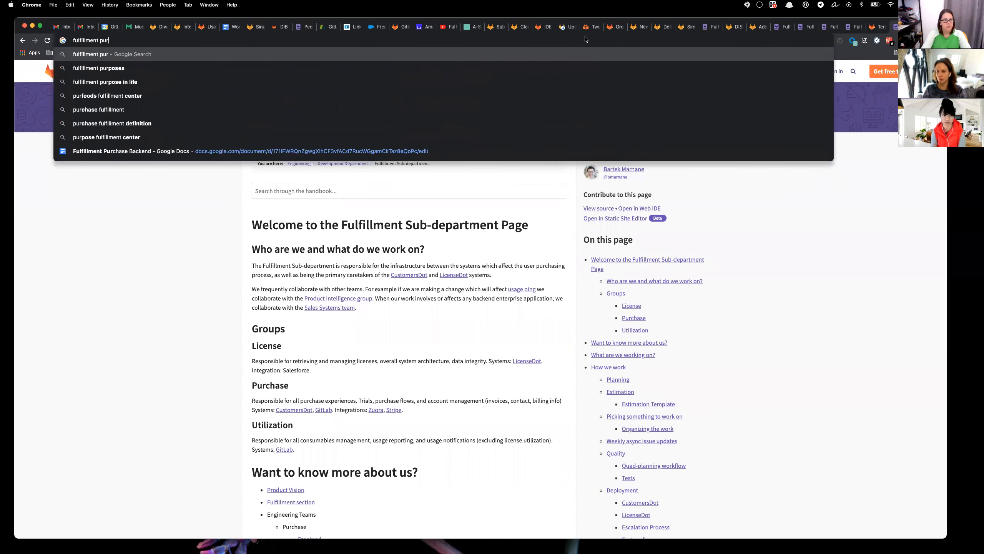
pyautogui.write('c')
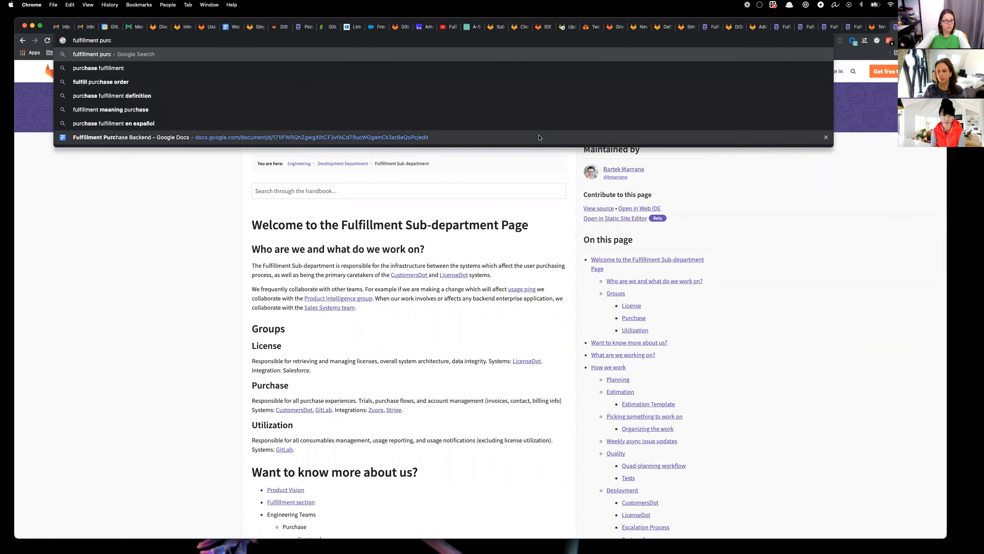
pyautogui.press('BackSpace')
pyautogui.press('BackSpace')
pyautogui.press('BackSpace')
pyautogui.press('BackSpace')
pyautogui.write('direction')
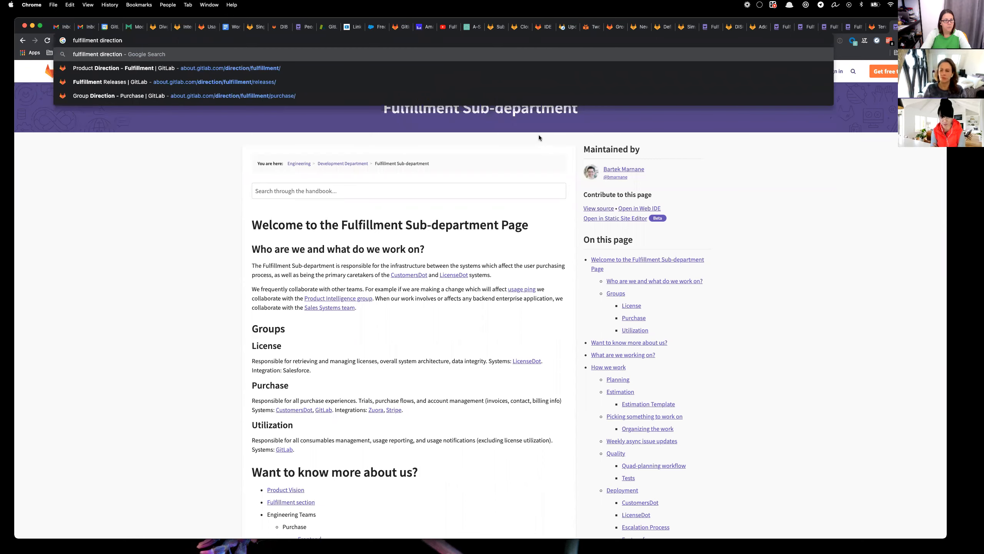
pyautogui.click(446, 95)
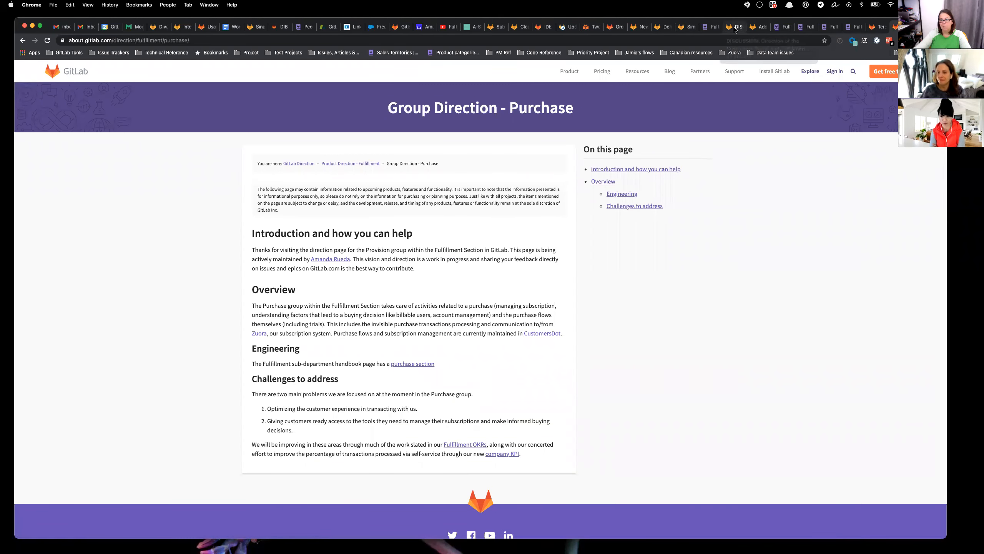
# - Look through the open issue tabs, then return to the New Merge Request description
pyautogui.click(751, 28)
pyautogui.click(734, 27)
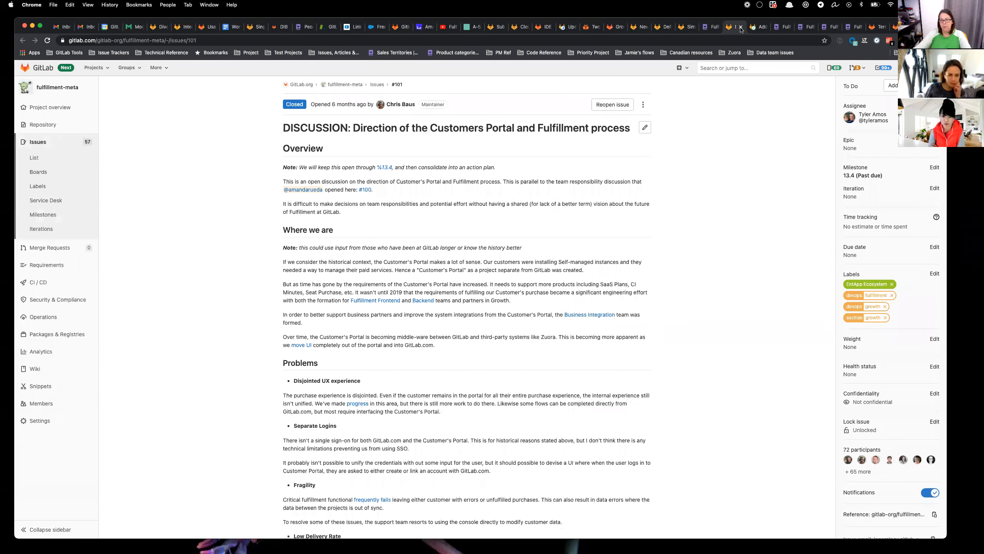
pyautogui.click(685, 29)
pyautogui.click(663, 28)
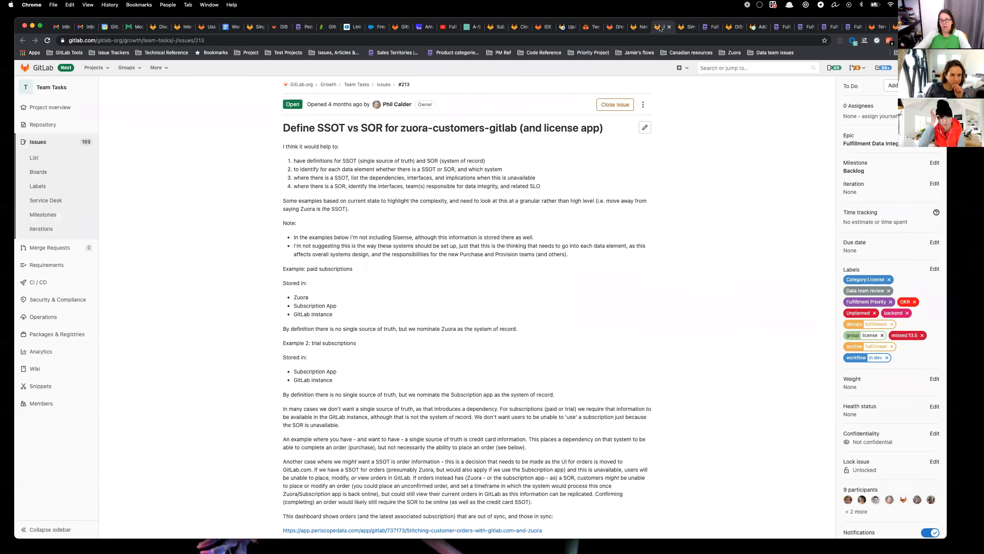
pyautogui.click(640, 28)
pyautogui.click(561, 359)
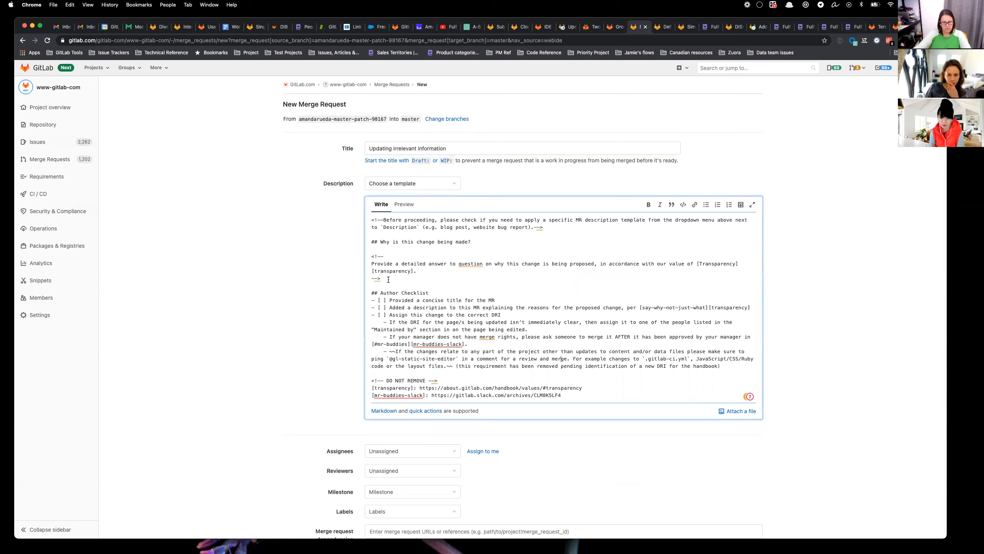
# - Replace the template comment with 'Updating Fulfillment License Direction page with up to date information.'
pyautogui.moveTo(381, 279); pyautogui.dragTo(366, 256)
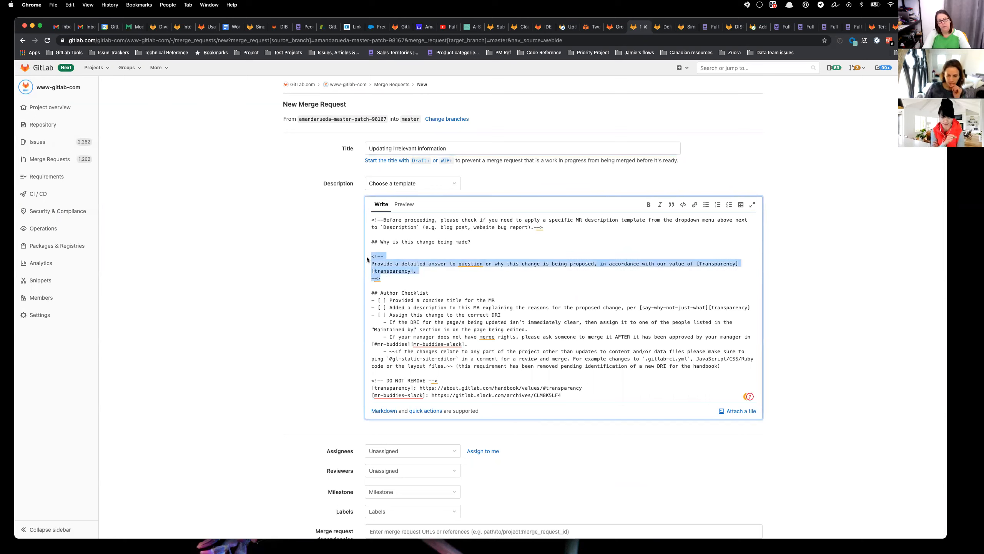
pyautogui.write('upda')
pyautogui.press('BackSpace')
pyautogui.press('BackSpace')
pyautogui.write('Updating')
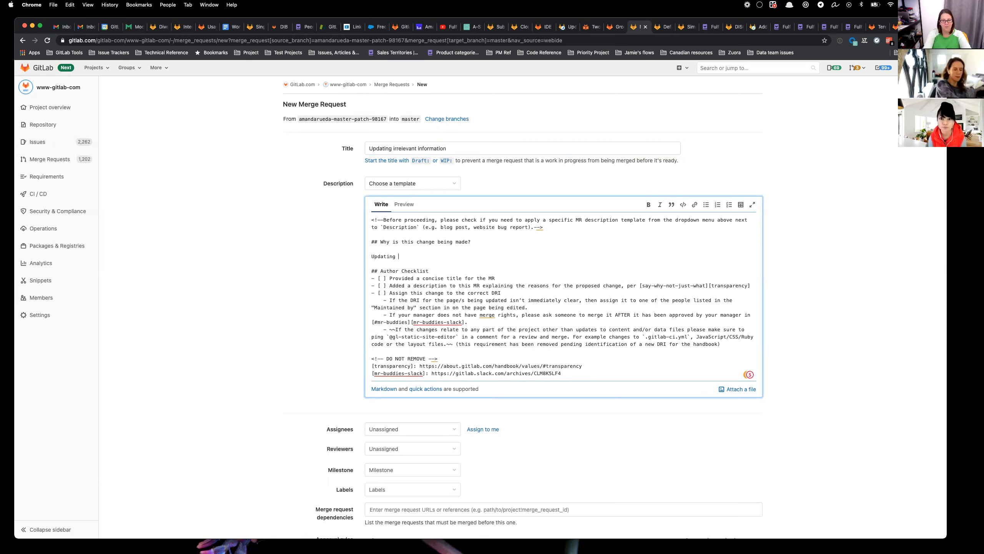
pyautogui.write('pdating ')
pyautogui.write('License')
pyautogui.press('Left')
pyautogui.press('Left')
pyautogui.press('Left')
pyautogui.press('Left')
pyautogui.write('Fulfillment')
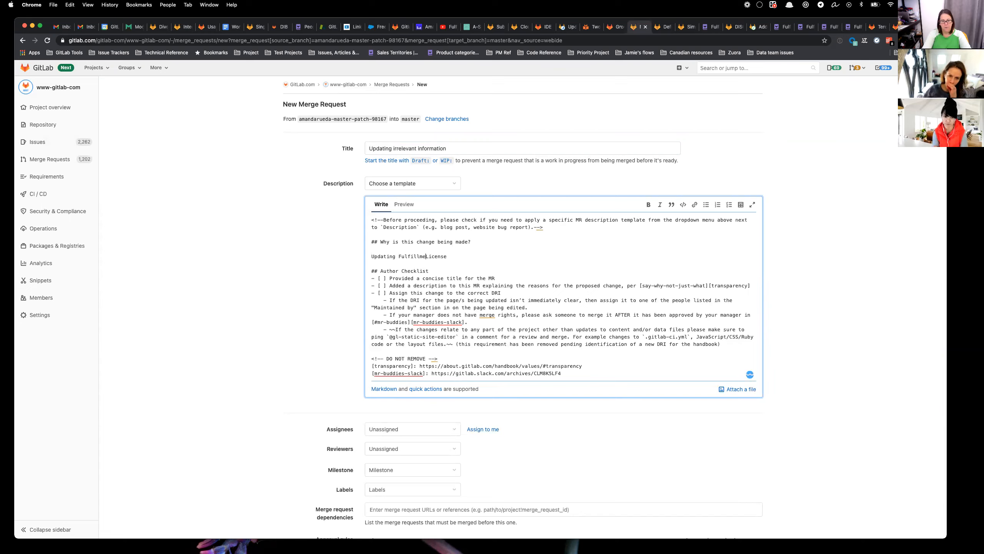
pyautogui.press('End')
pyautogui.write('Di')
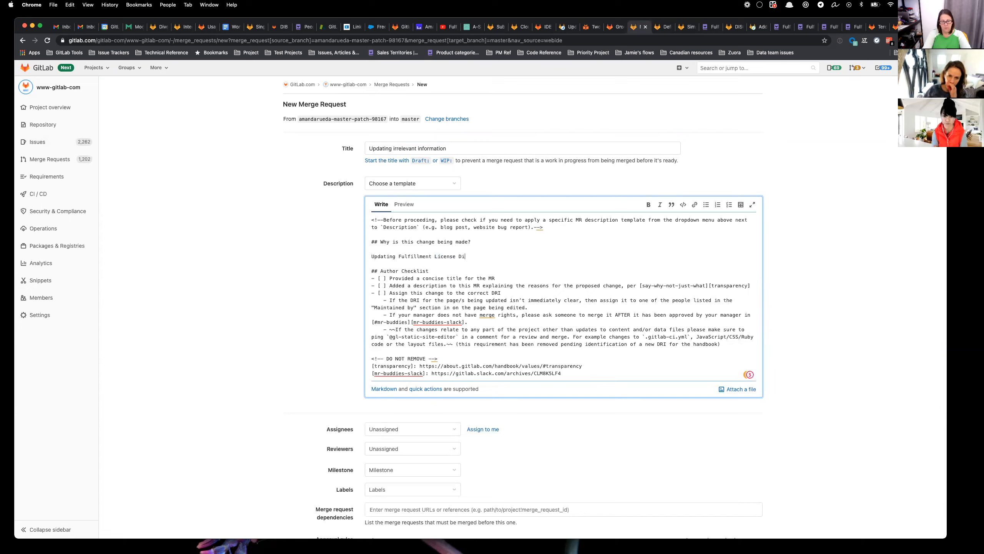
pyautogui.write('reciton page with up ')
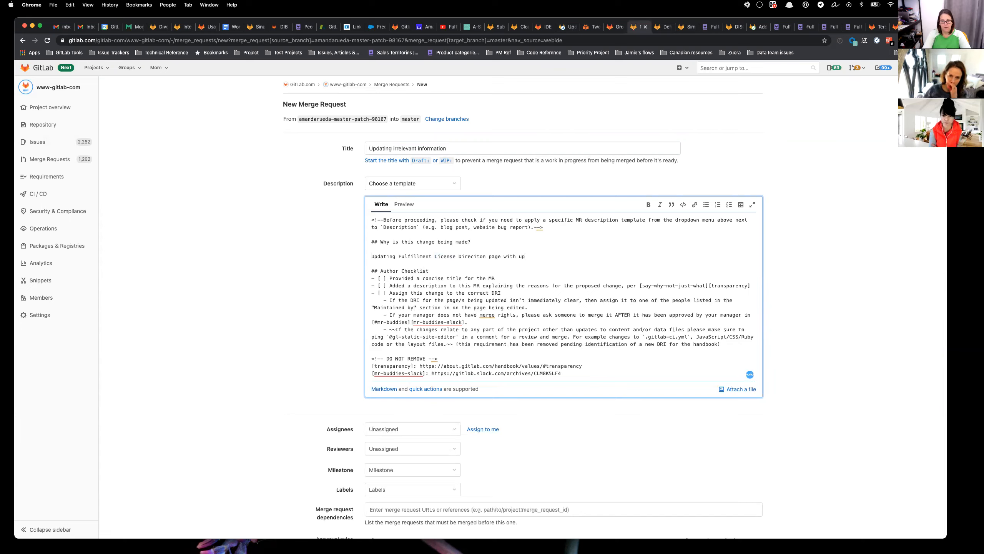
pyautogui.write('to date information.')
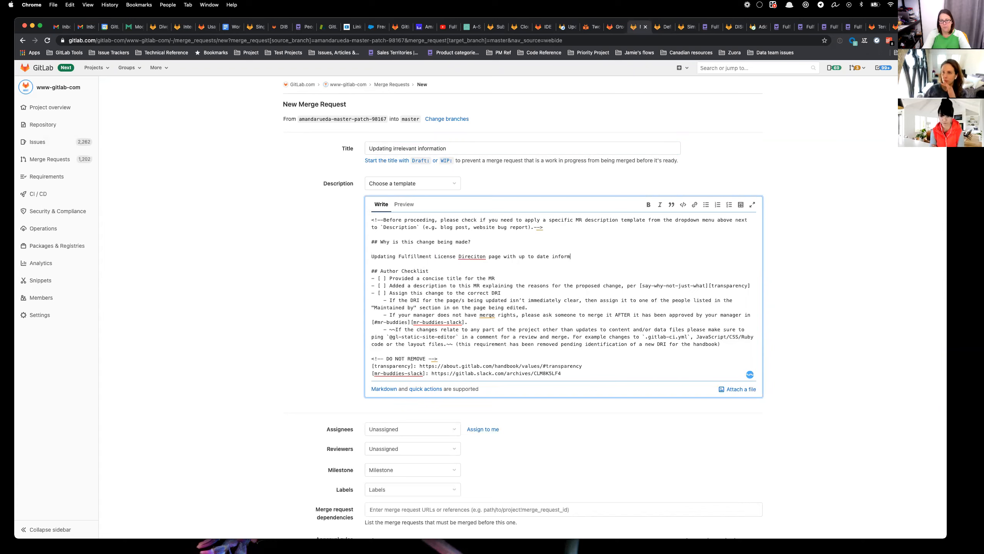
pyautogui.rightClick(473, 256)
pyautogui.click(461, 293)
pyautogui.click(461, 293)
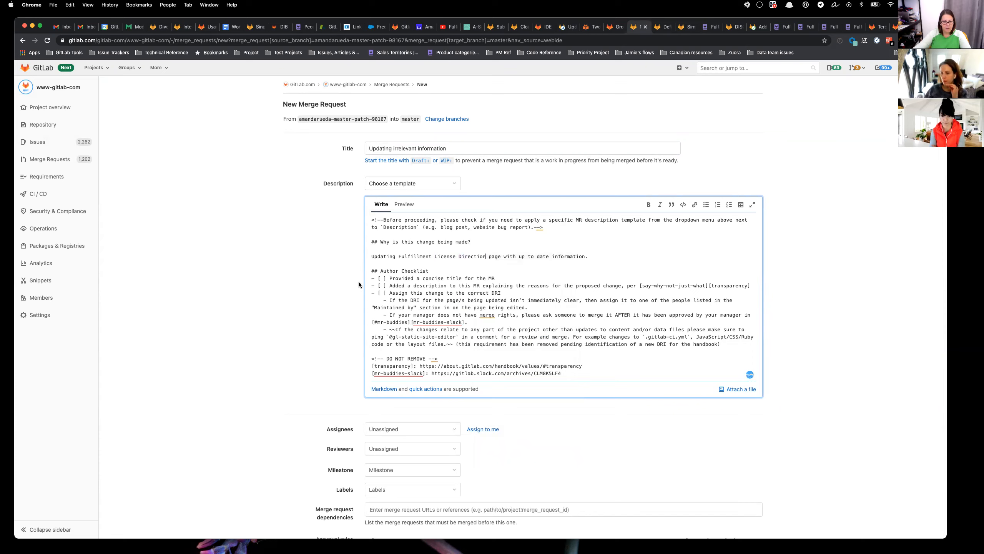
# - Tick the concise title and description checklist items with [x]
pyautogui.doubleClick(384, 278)
pyautogui.write('x')
pyautogui.doubleClick(383, 285)
pyautogui.write('x')
pyautogui.scroll(-4, 409, 315)
pyautogui.click(391, 336)
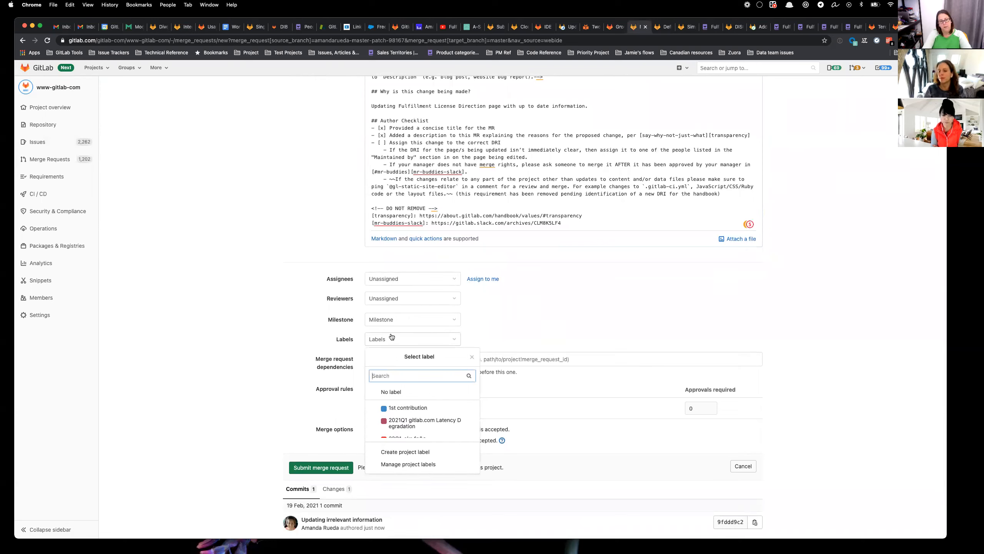
# - Add the group::fulfillment label and submit the merge request
pyautogui.write('fulfil')
pyautogui.click(409, 404)
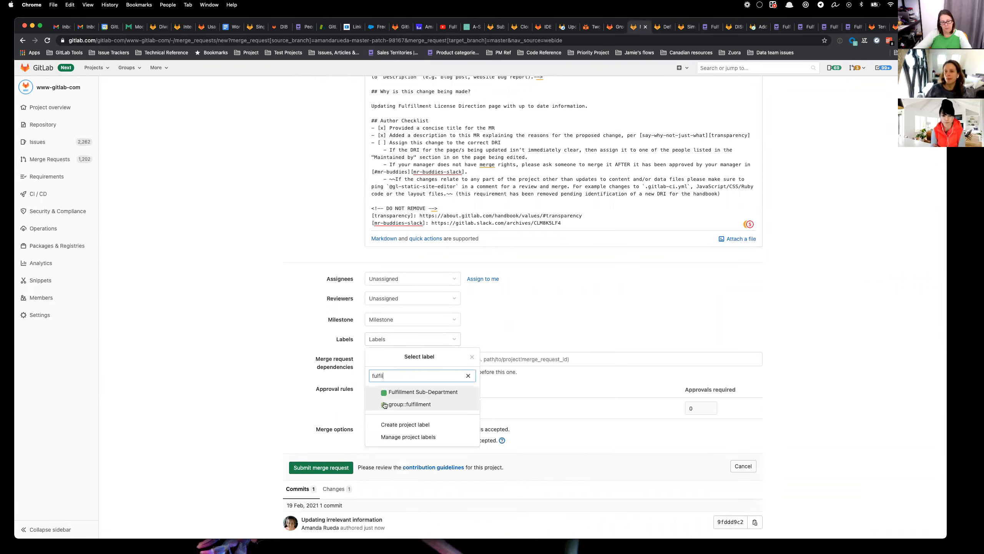
pyautogui.click(336, 412)
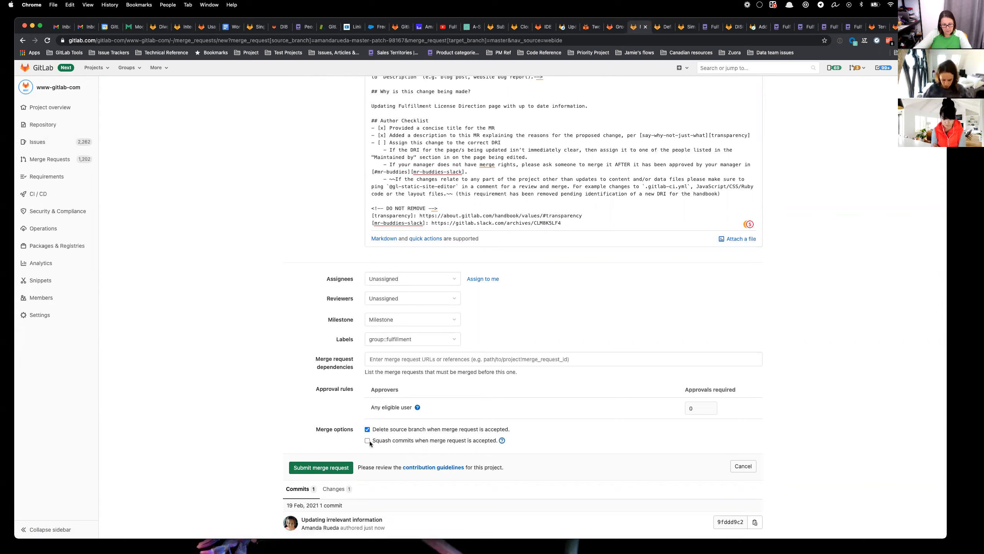
pyautogui.click(327, 467)
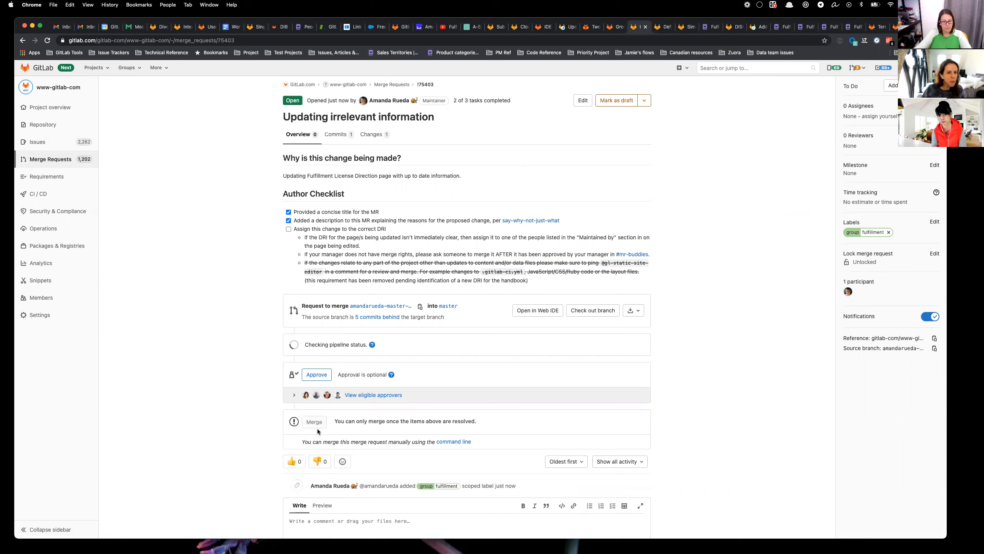
# - Set the merge request to join the merge train once its pipeline succeeds
pyautogui.scroll(-3, 319, 426)
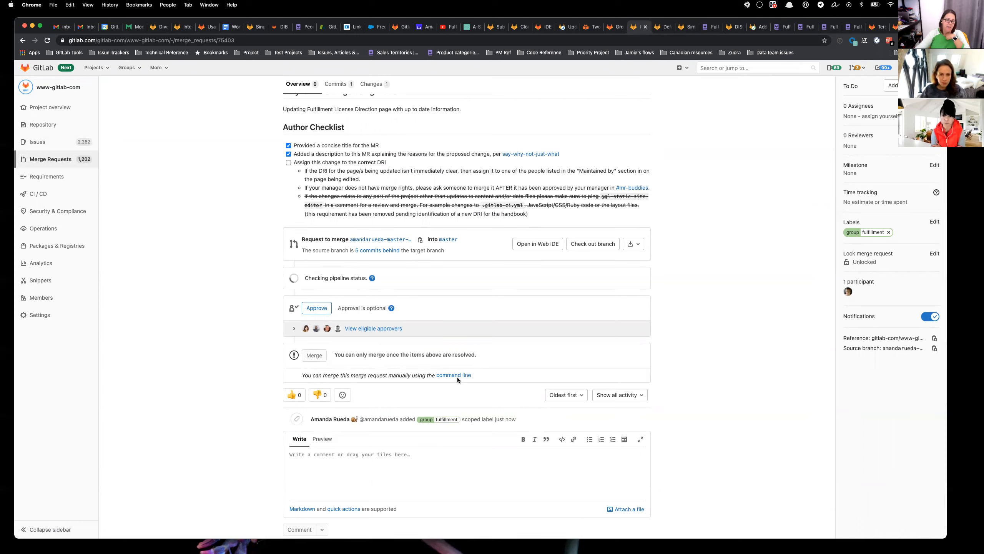
pyautogui.click(368, 376)
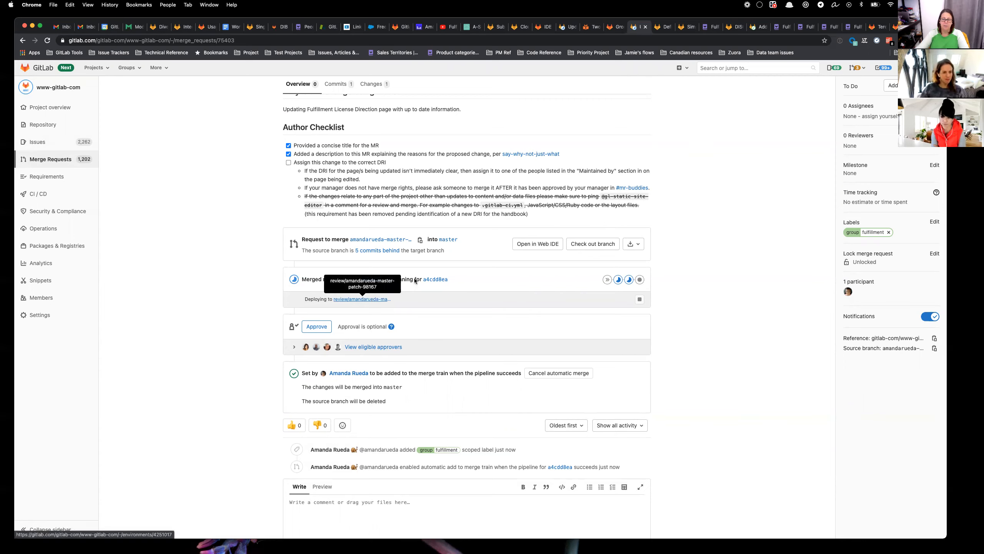
pyautogui.click(850, 26)
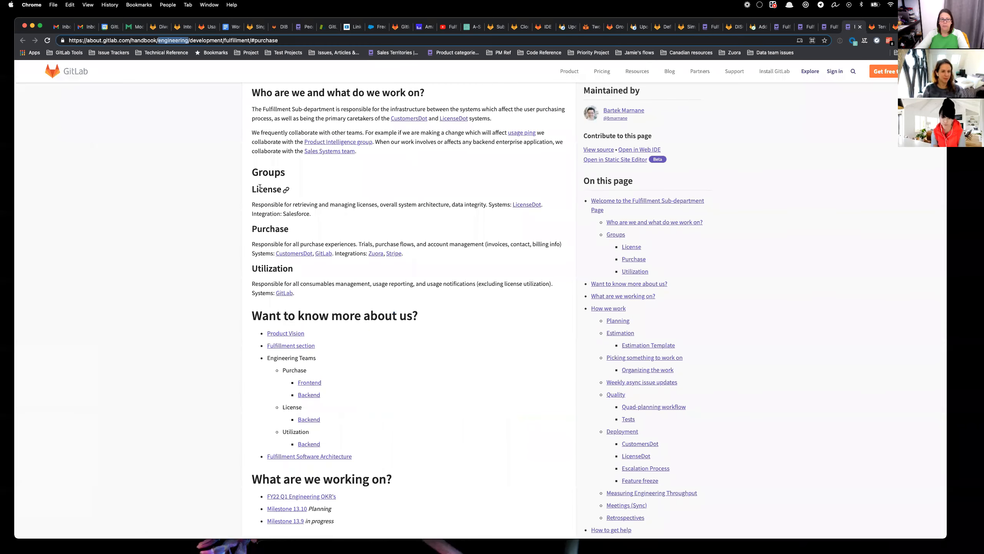
# - Switch to the Group Direction - Purchase page in the browser and reload it
pyautogui.click(893, 27)
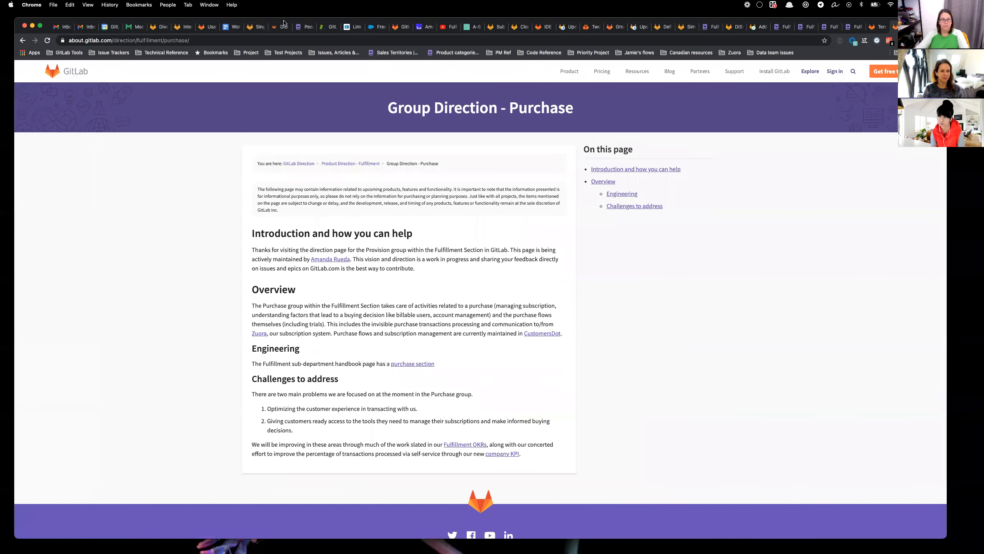
pyautogui.click(47, 41)
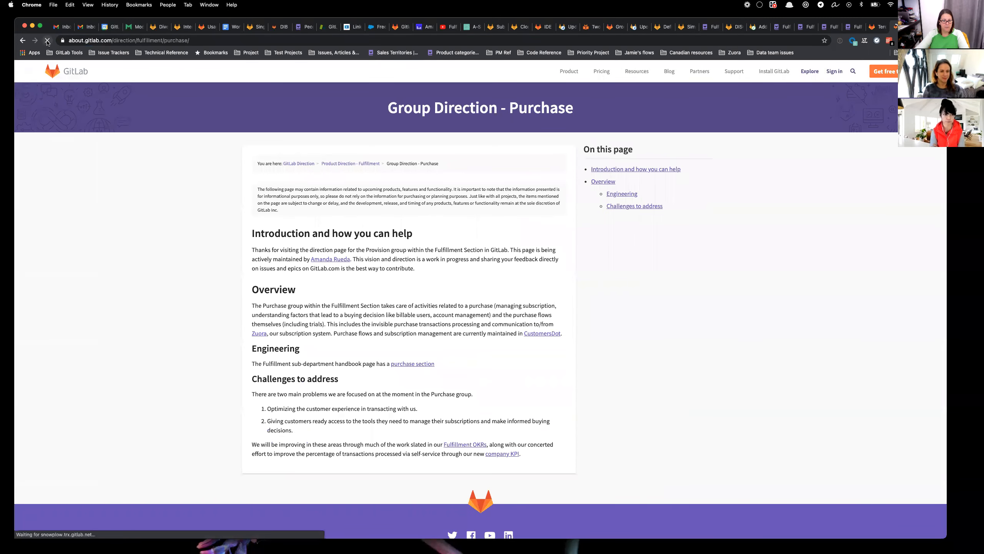